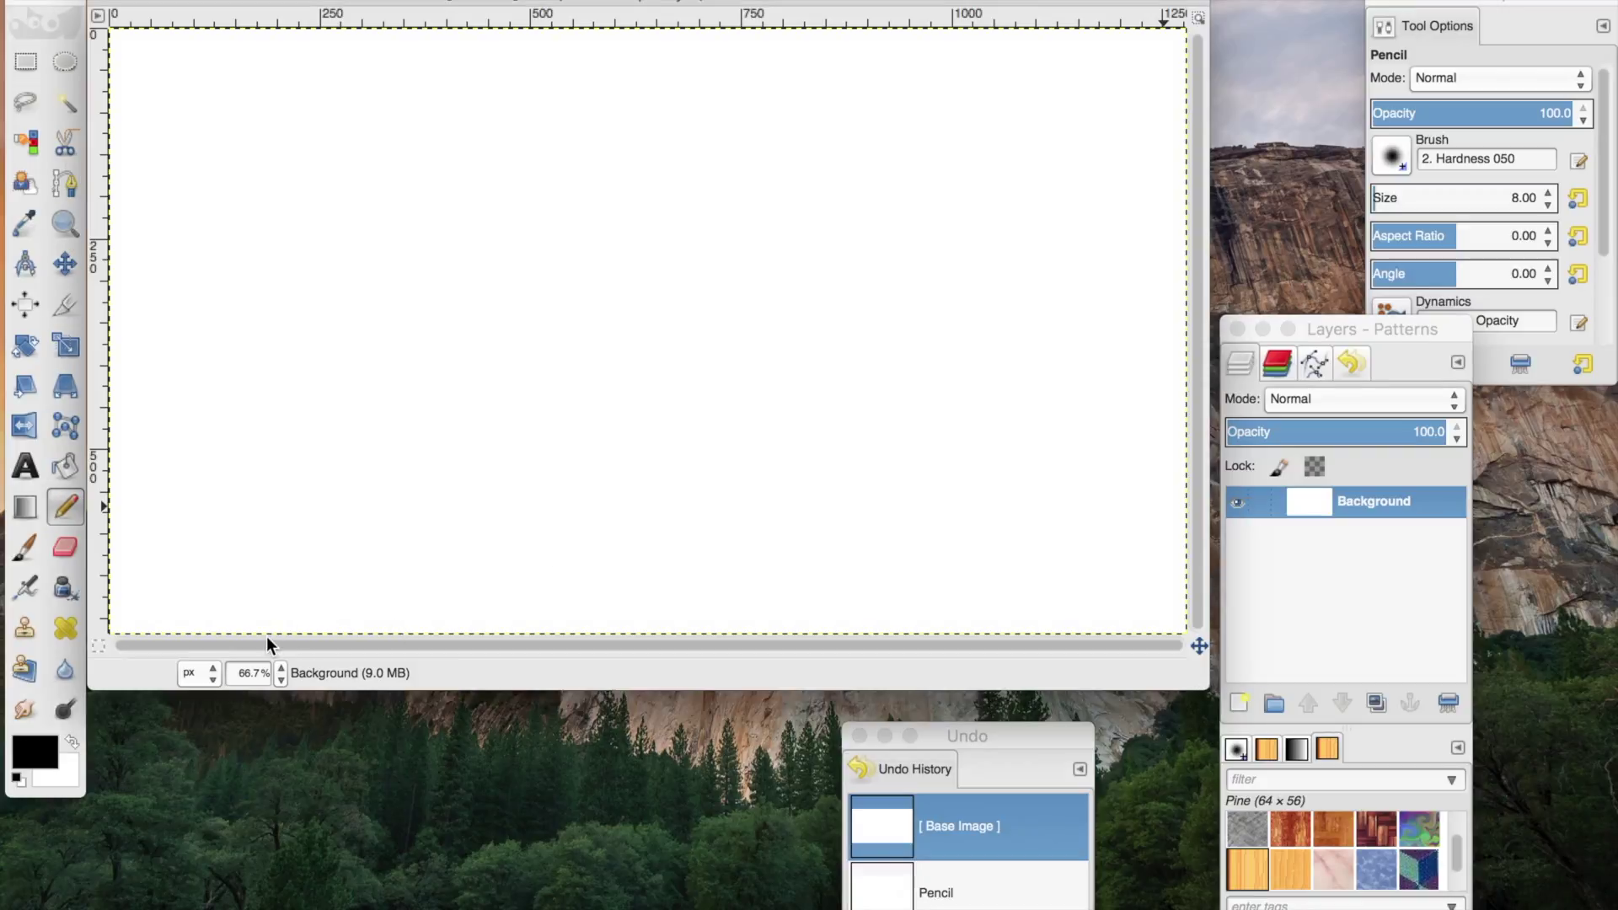
Step: Undo a misplaced first line and make the pencil thinner, size 2
{"action": "left_click", "coordinate": [441, 284], "text": "shift"}
{"action": "key", "text": "ctrl+z"}
{"action": "left_click", "coordinate": [1522, 199]}
Step: Draw the trapezoid's left slanted side, horizontal top edge and right side from the canvas bottom
{"action": "left_click", "coordinate": [280, 632]}
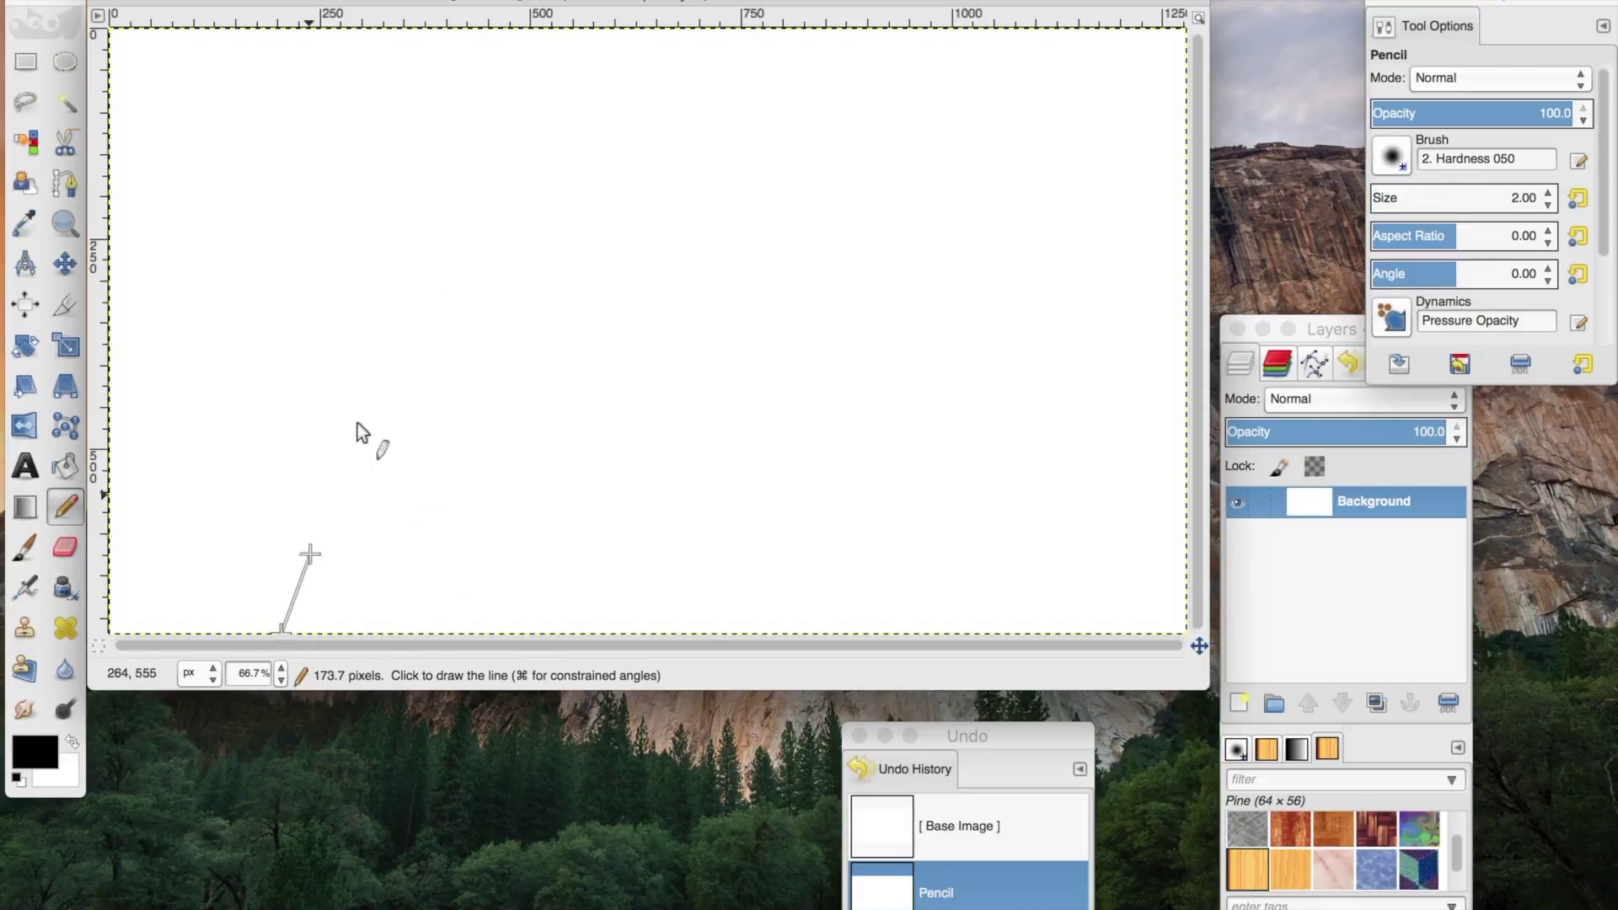
{"action": "left_click", "coordinate": [430, 279], "text": "shift"}
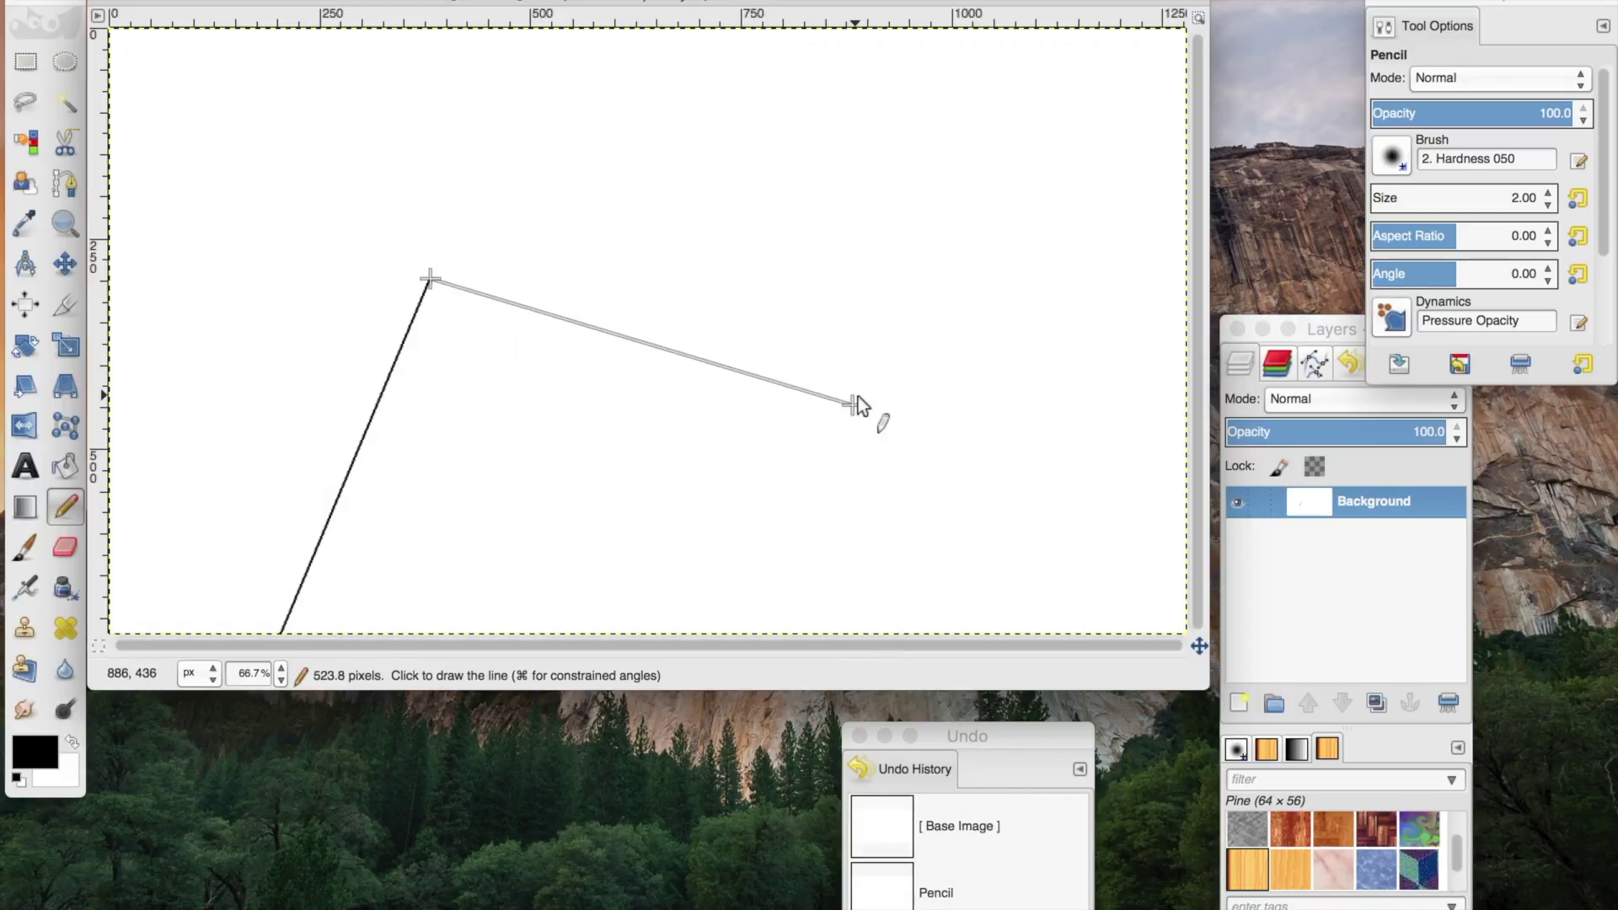
{"action": "left_click", "coordinate": [795, 279], "text": "shift"}
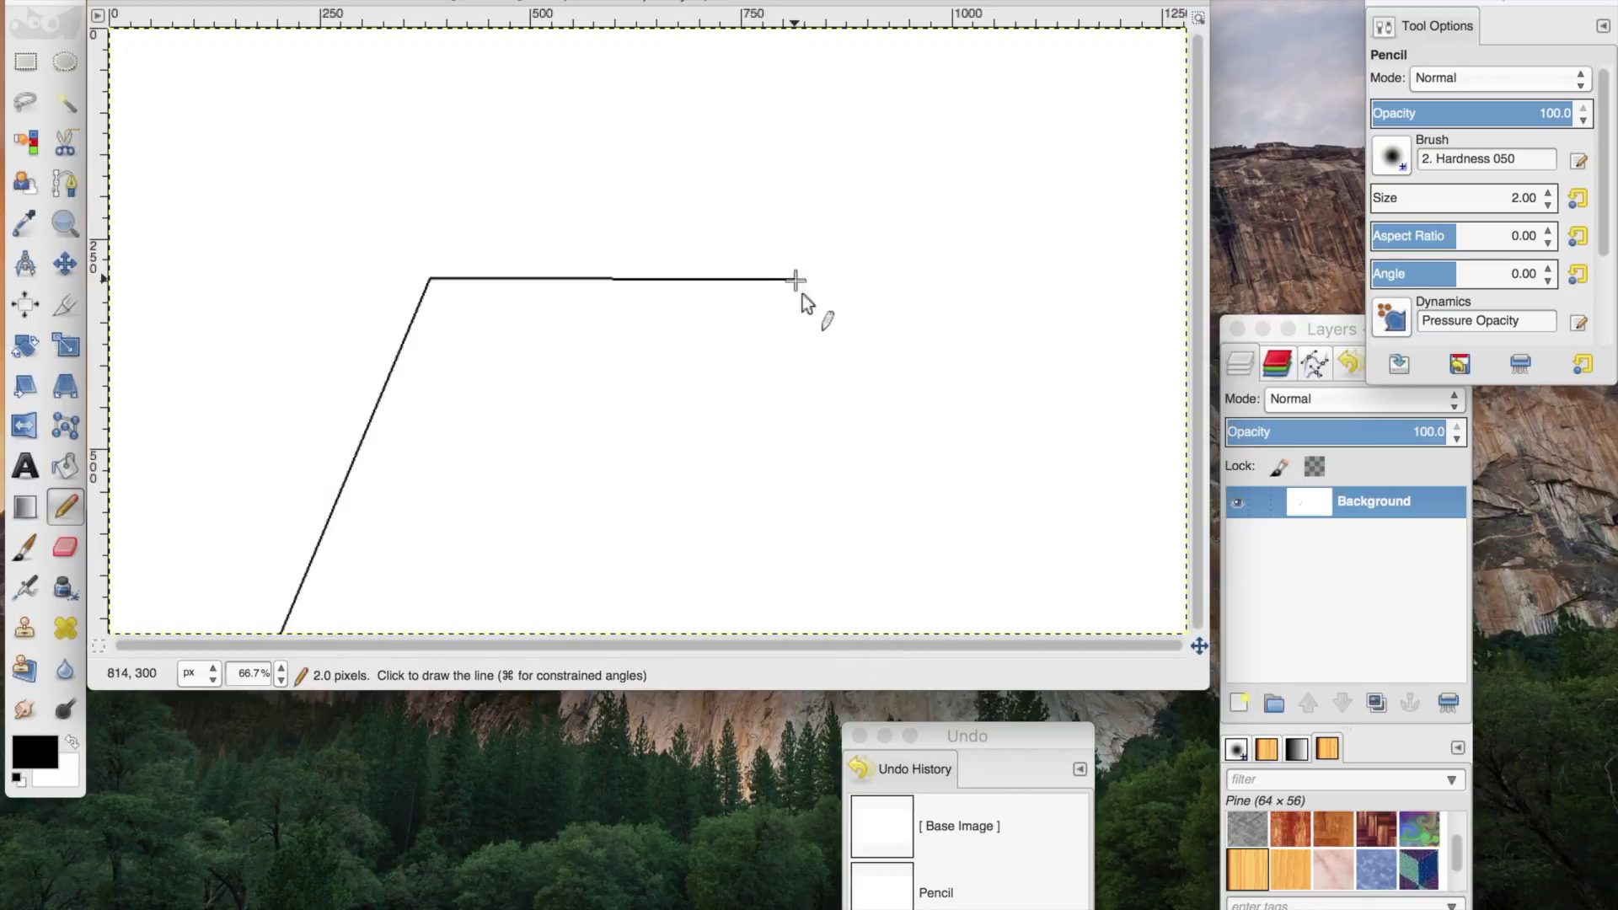
{"action": "left_click", "coordinate": [849, 278], "text": "shift"}
{"action": "left_click", "coordinate": [979, 640], "text": "shift"}
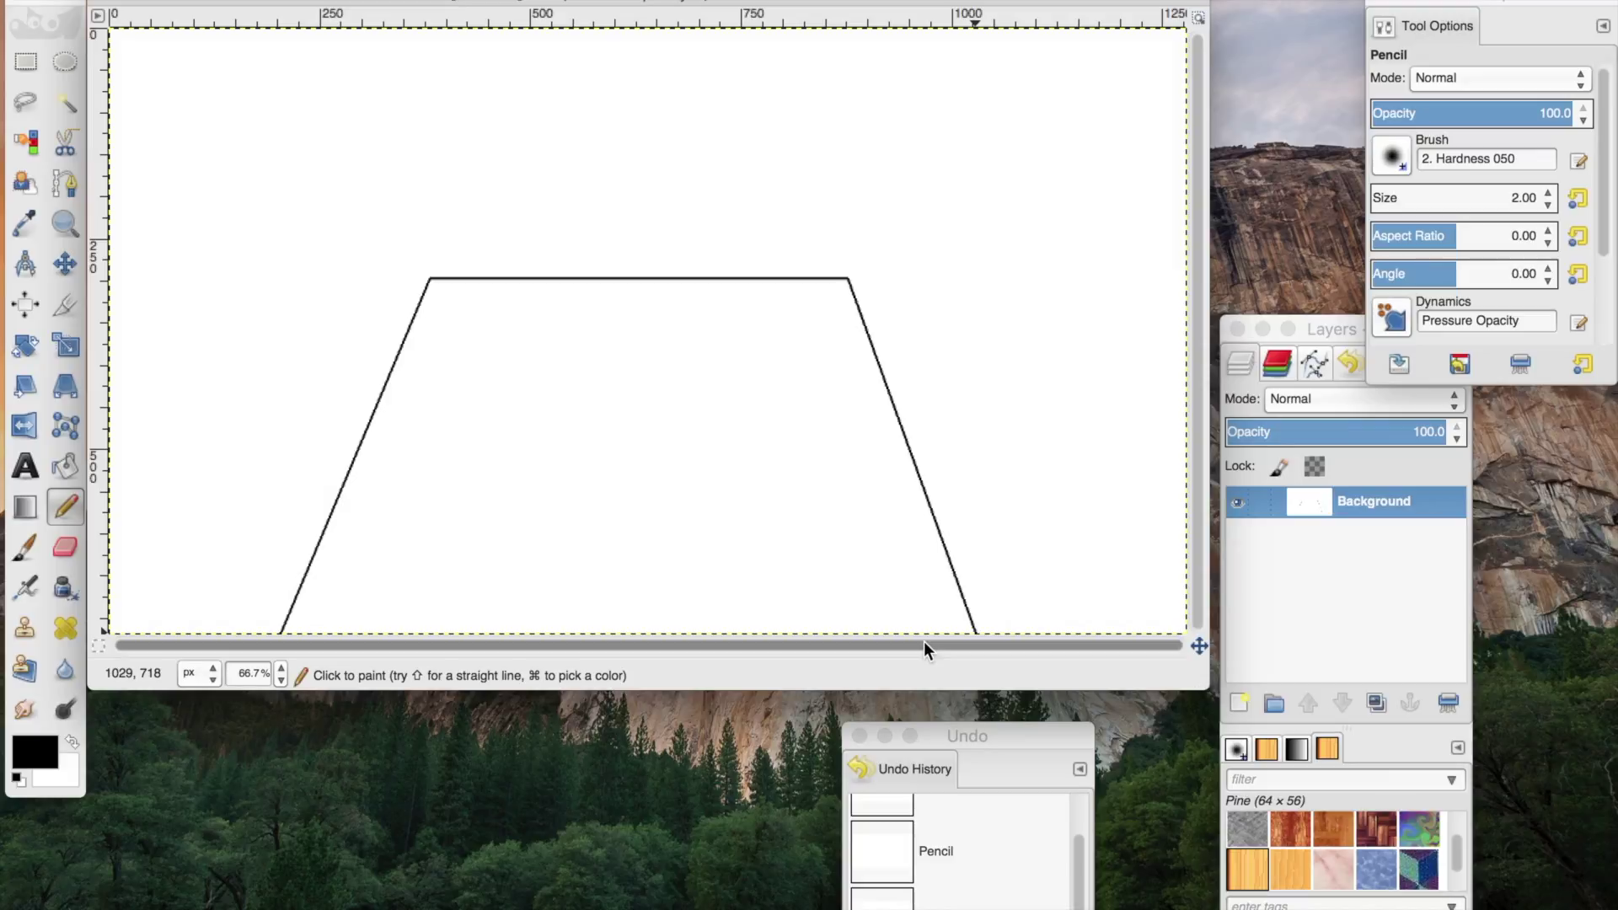
Step: Select a small ellipse near the bottom left and fill it solid black
{"action": "key", "text": "e"}
{"action": "left_click_drag", "start_coordinate": [194, 553], "coordinate": [301, 575]}
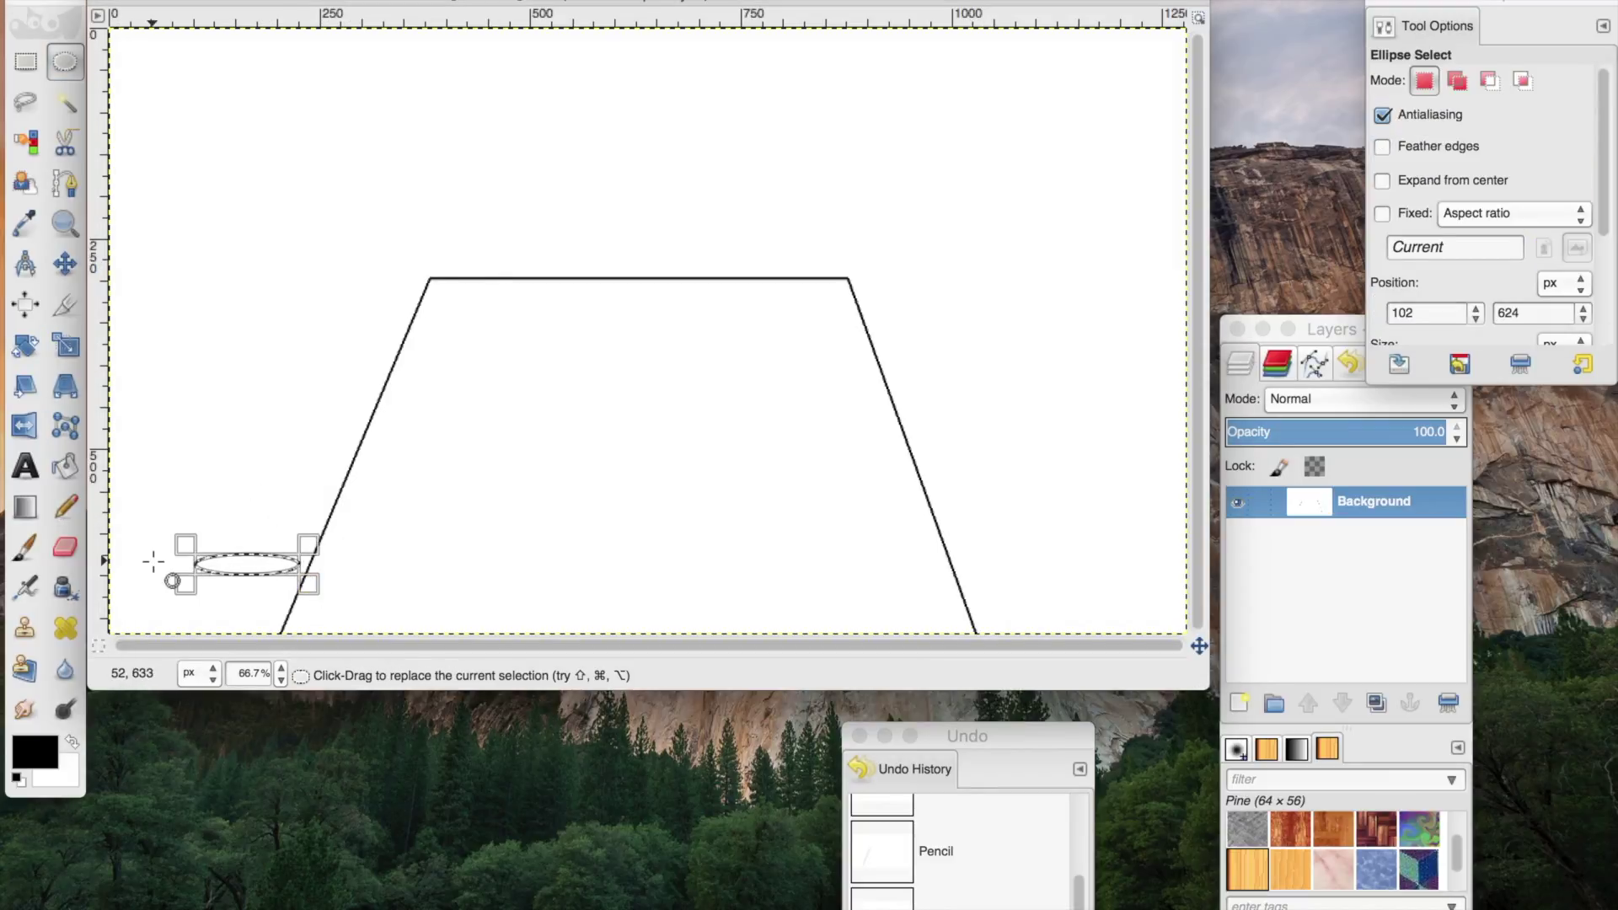
{"action": "scroll", "coordinate": [1432, 313], "scroll_direction": "up", "scroll_amount": 2}
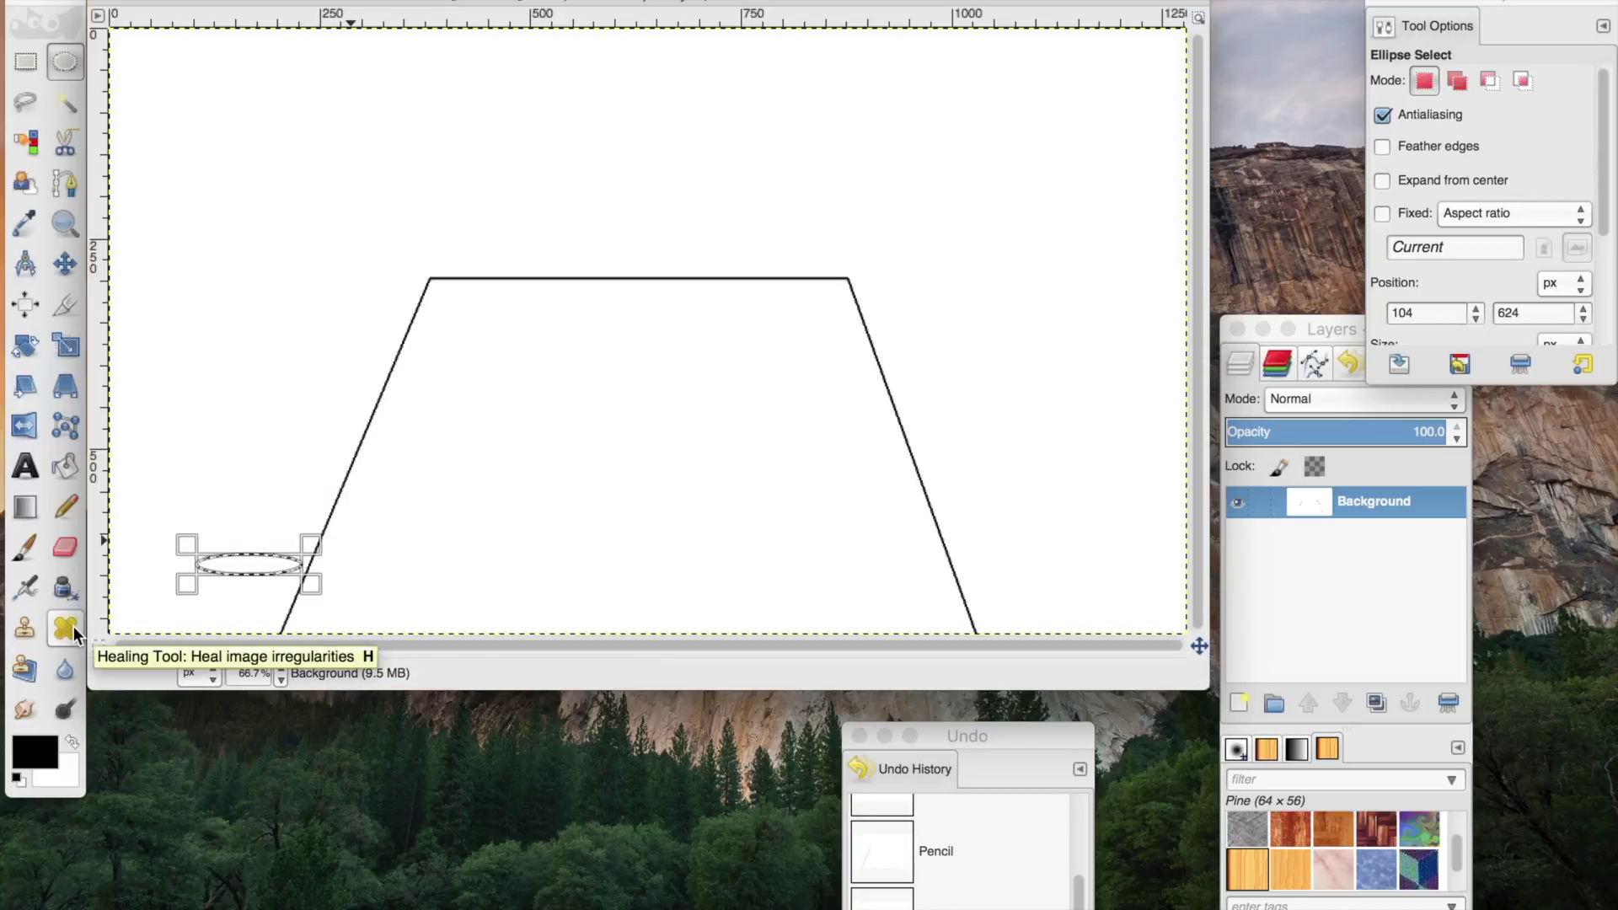
{"action": "key", "text": "shift+b"}
{"action": "left_click", "coordinate": [267, 562]}
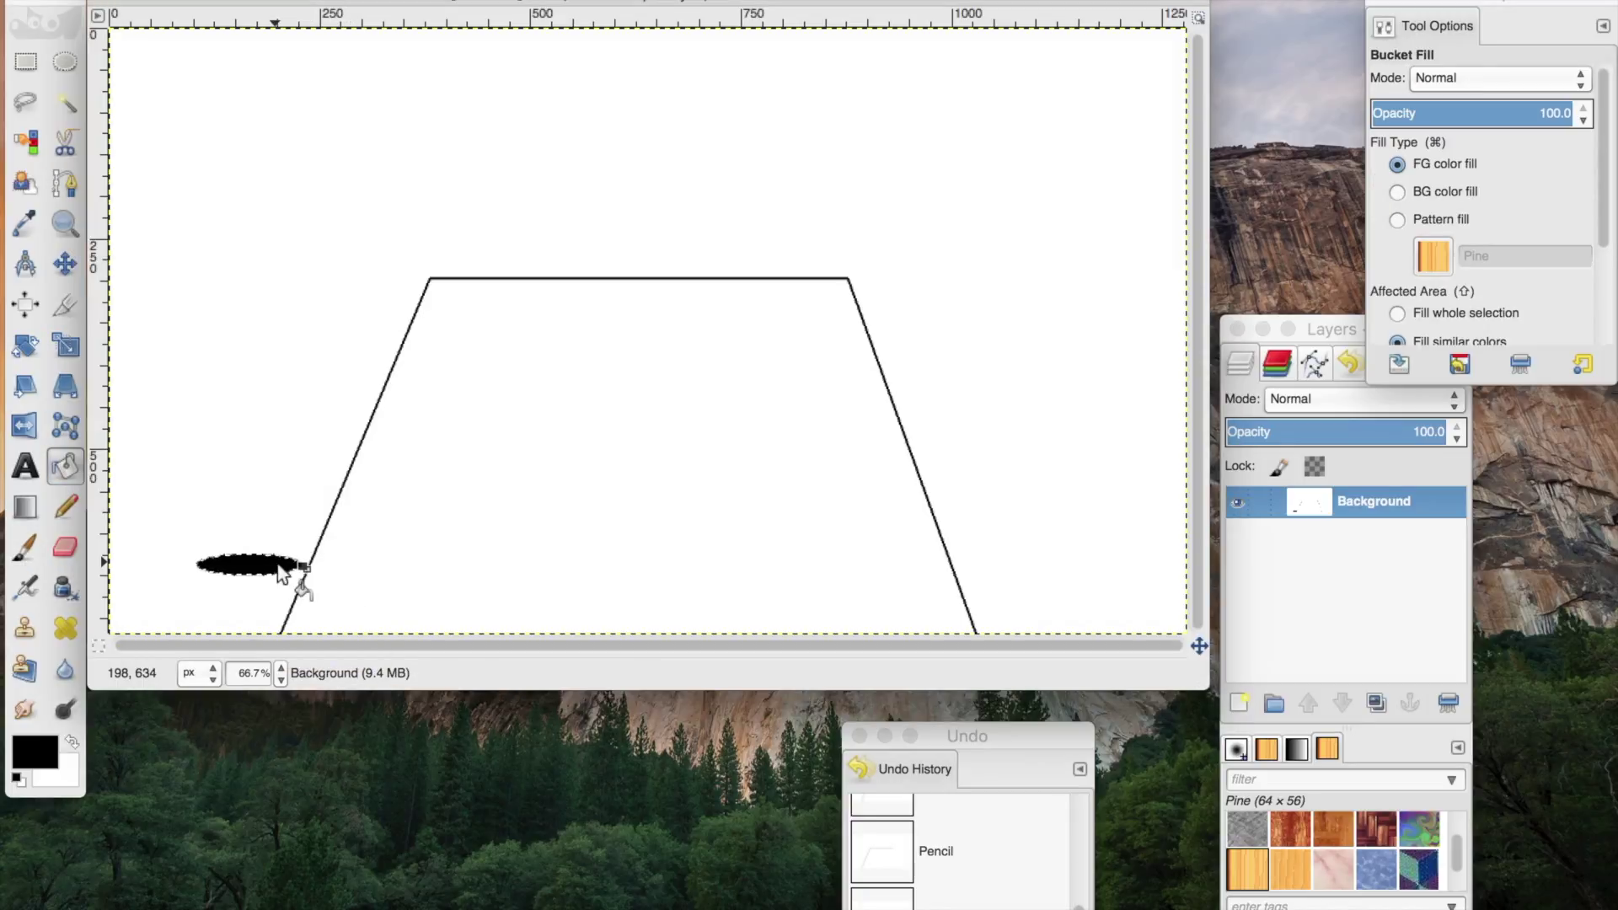
Step: Fill a slightly smaller inner ellipse with brown to leave a black rim
{"action": "left_click", "coordinate": [79, 55]}
{"action": "left_click_drag", "start_coordinate": [291, 587], "coordinate": [311, 590]}
{"action": "left_click", "coordinate": [34, 750]}
{"action": "left_click", "coordinate": [1125, 246]}
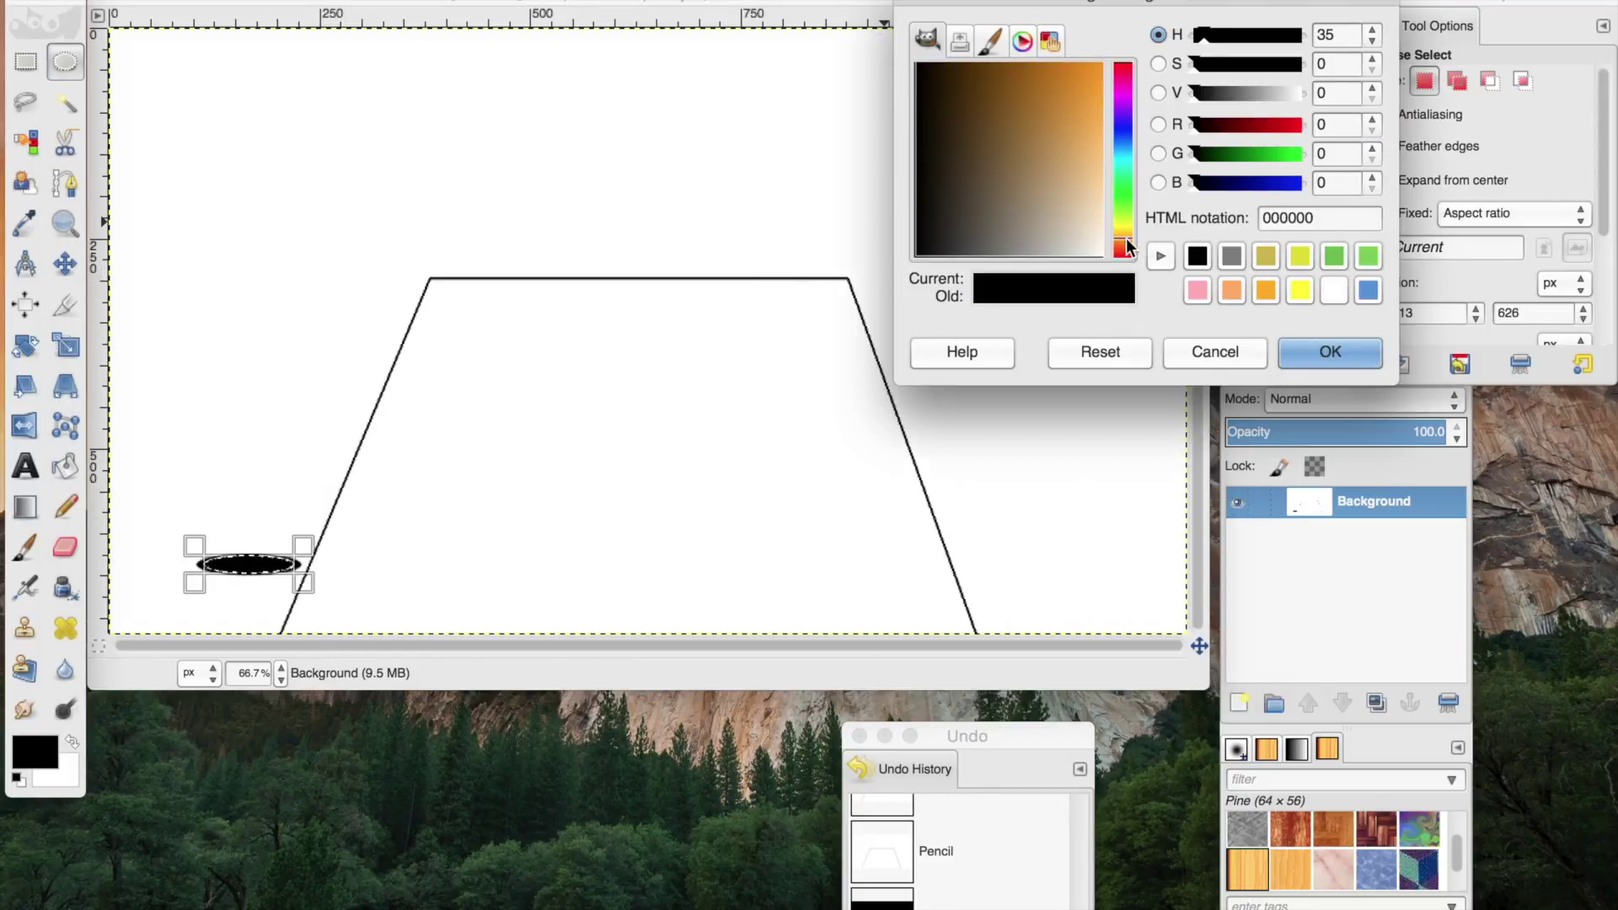
{"action": "left_click", "coordinate": [1036, 119]}
{"action": "left_click", "coordinate": [1329, 351]}
{"action": "key", "text": "shift+b"}
{"action": "left_click", "coordinate": [249, 565]}
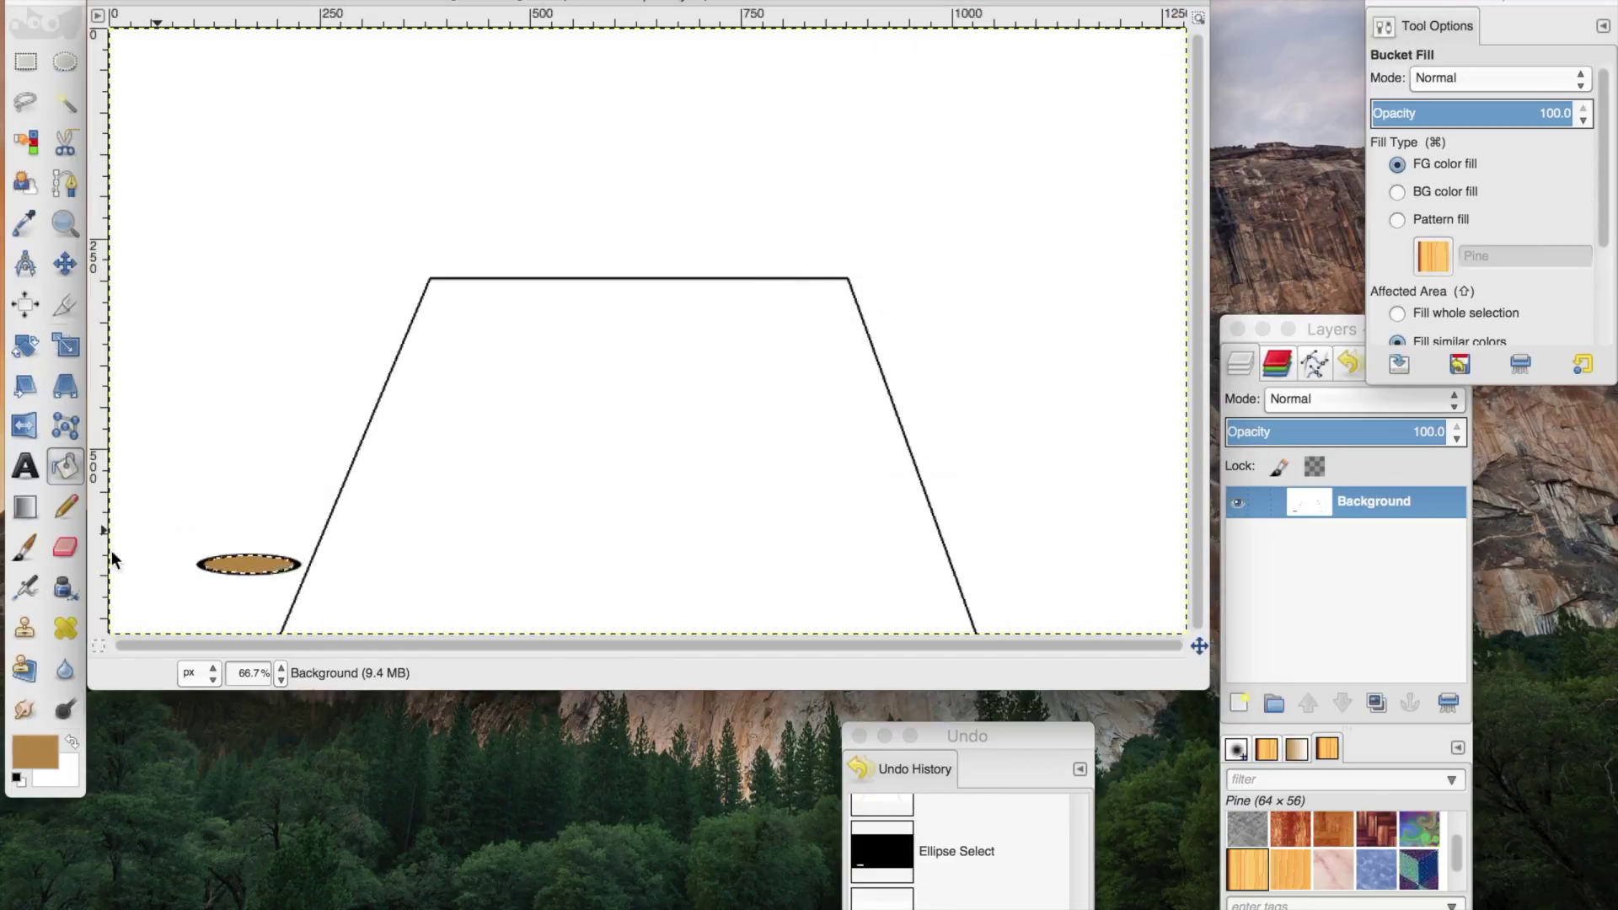
Step: Reset the foreground colour to black, clear the selection and begin the post's left side
{"action": "left_click", "coordinate": [33, 750]}
{"action": "left_click", "coordinate": [1337, 350]}
{"action": "key", "text": "r"}
{"action": "left_click", "coordinate": [188, 143]}
{"action": "key", "text": "n"}
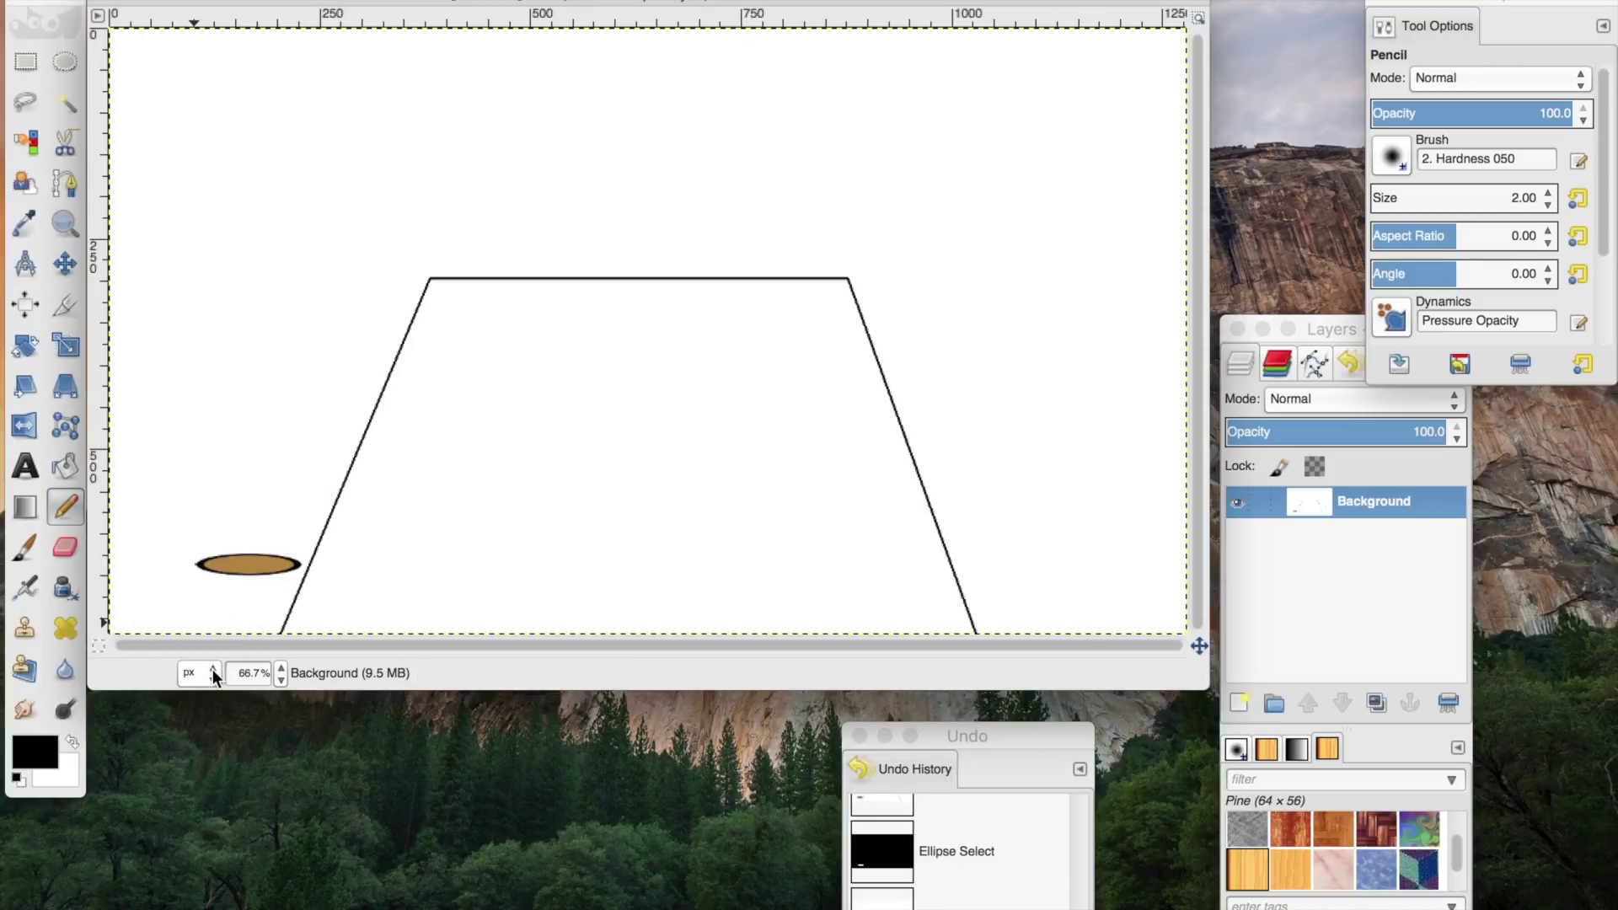
{"action": "left_click", "coordinate": [196, 633], "text": "shift"}
Step: Draw the post's two vertical sides down to the canvas bottom
{"action": "left_click", "coordinate": [298, 565]}
{"action": "left_click", "coordinate": [298, 634], "text": "shift"}
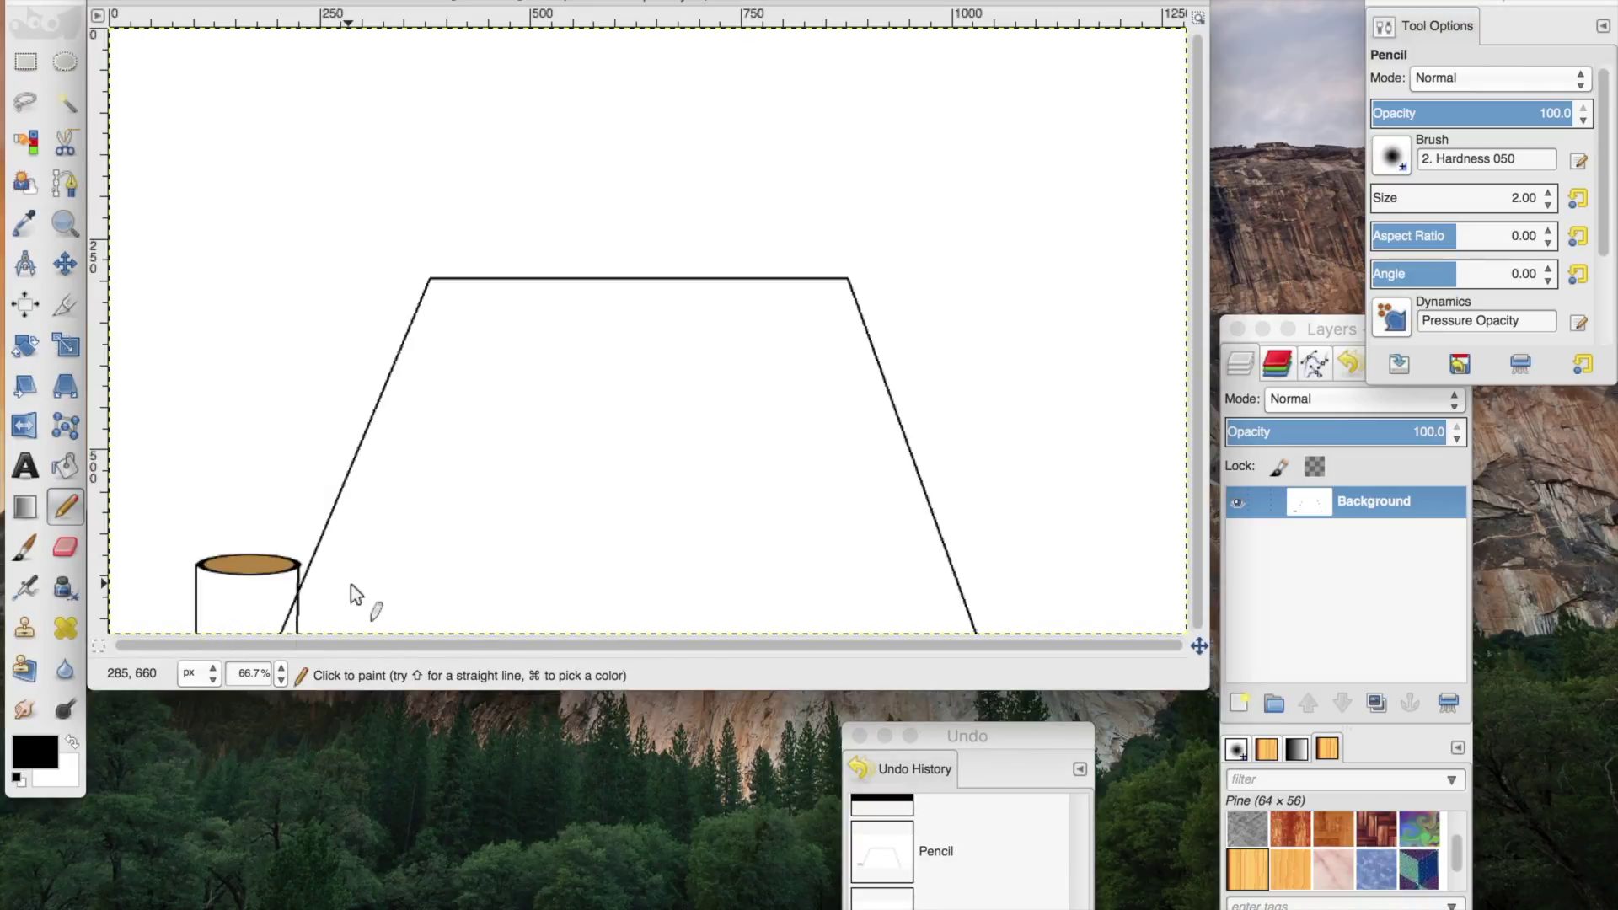
{"action": "key", "text": "x"}
Step: Zoom in to 400%, paint the stray diagonal line white, then zoom back out
{"action": "left_click", "coordinate": [275, 672]}
{"action": "left_click", "coordinate": [268, 780]}
{"action": "left_click", "coordinate": [274, 670]}
{"action": "left_click", "coordinate": [269, 725]}
{"action": "scroll", "coordinate": [421, 492], "scroll_direction": "down", "scroll_amount": 3}
{"action": "scroll", "coordinate": [883, 451], "scroll_direction": "right", "scroll_amount": 5}
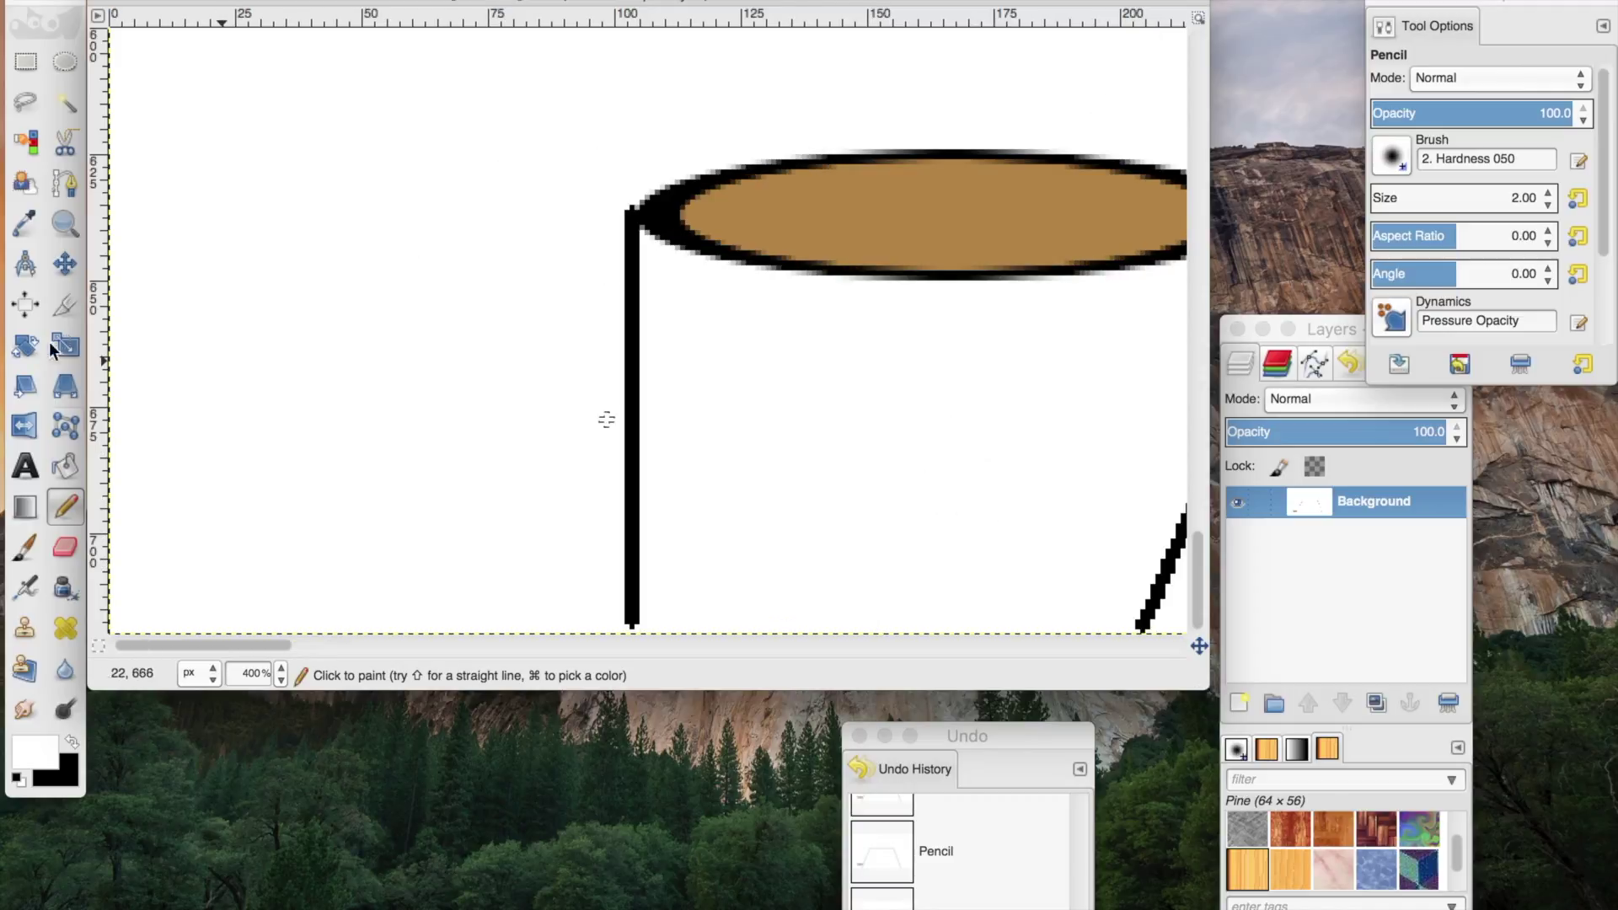
{"action": "key", "text": "shift+b"}
{"action": "left_click", "coordinate": [886, 594]}
{"action": "left_click", "coordinate": [274, 671]}
{"action": "left_click", "coordinate": [257, 895]}
{"action": "left_click", "coordinate": [280, 671]}
{"action": "left_click", "coordinate": [257, 812]}
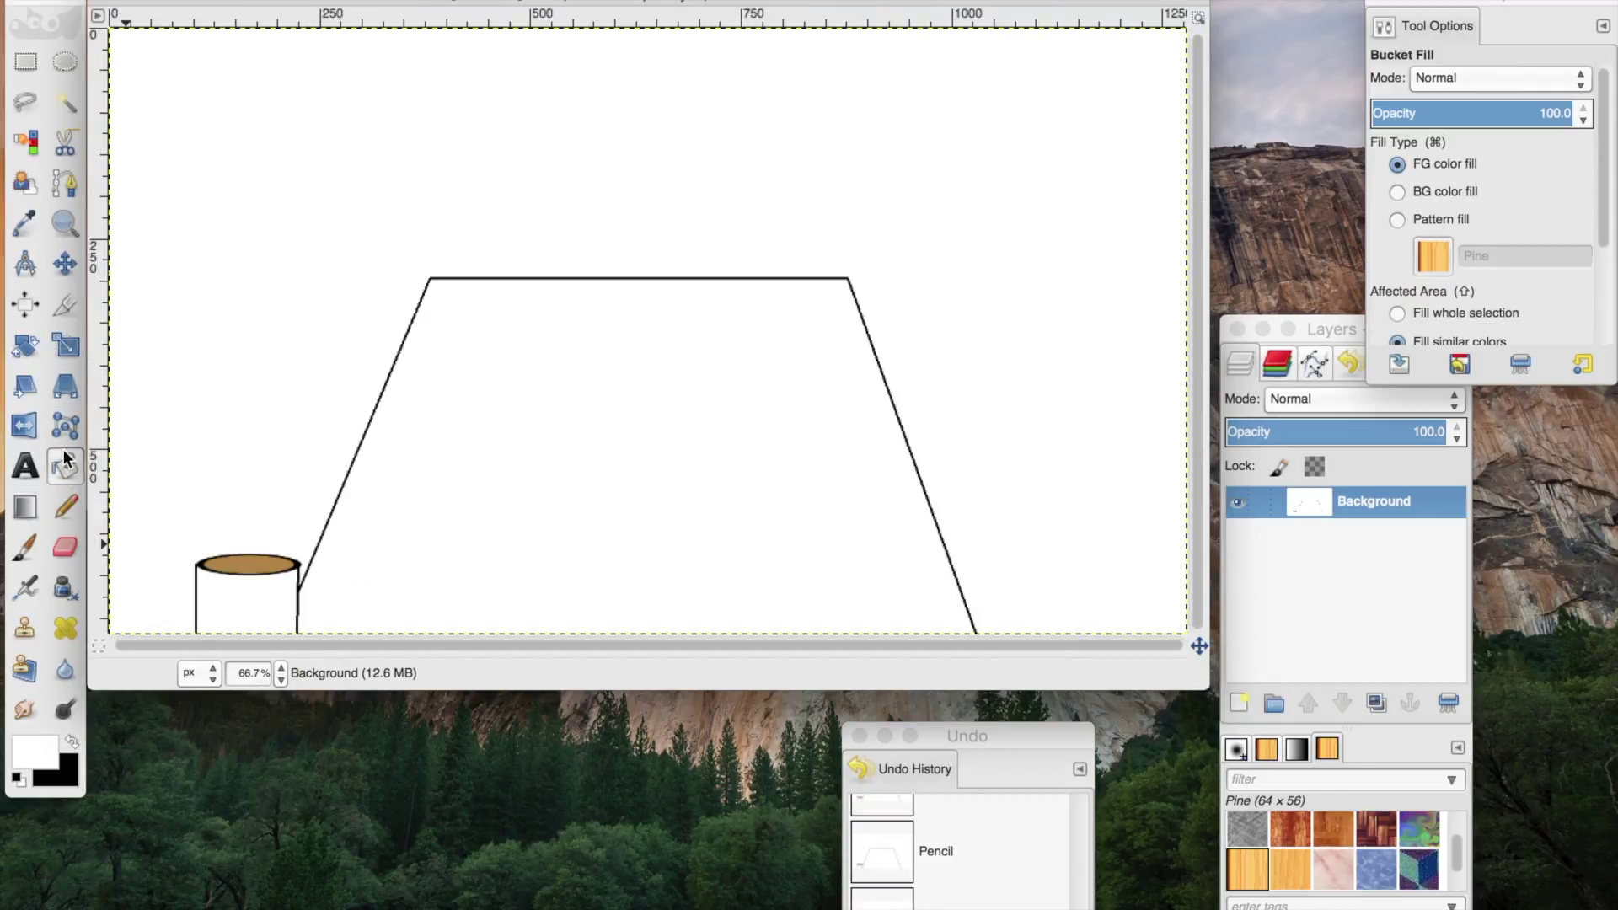
Step: Outline the whole left post with the Scissors select tool
{"action": "key", "text": "i"}
{"action": "left_click", "coordinate": [195, 629]}
{"action": "left_click", "coordinate": [194, 561]}
{"action": "left_click", "coordinate": [252, 553]}
{"action": "left_click", "coordinate": [301, 563]}
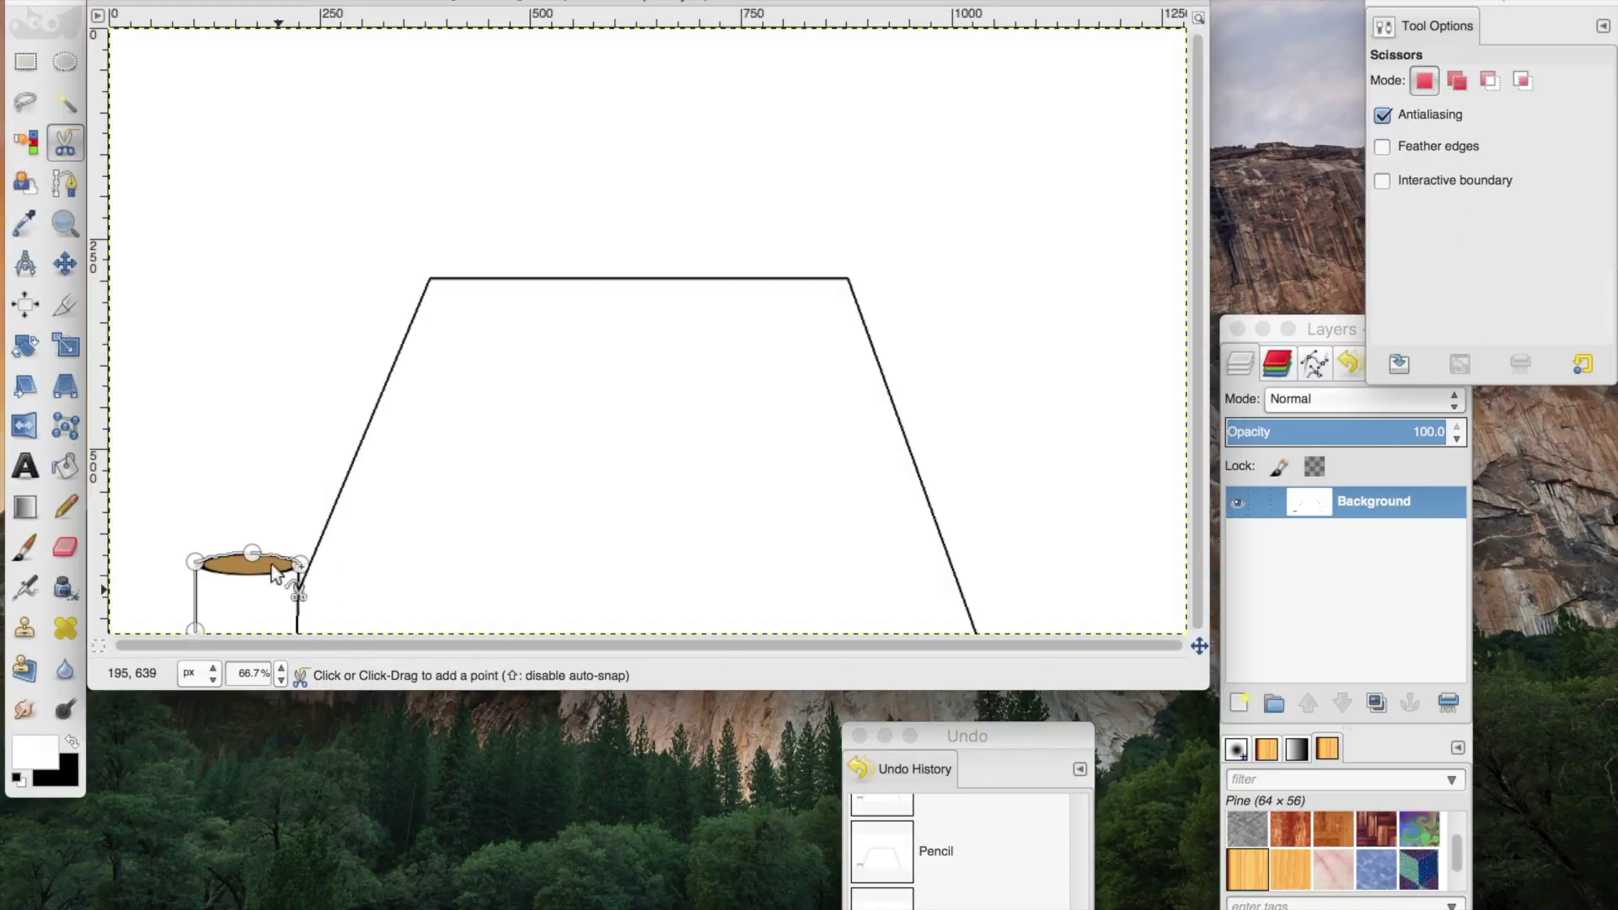
{"action": "left_click", "coordinate": [299, 629]}
{"action": "left_click", "coordinate": [195, 629]}
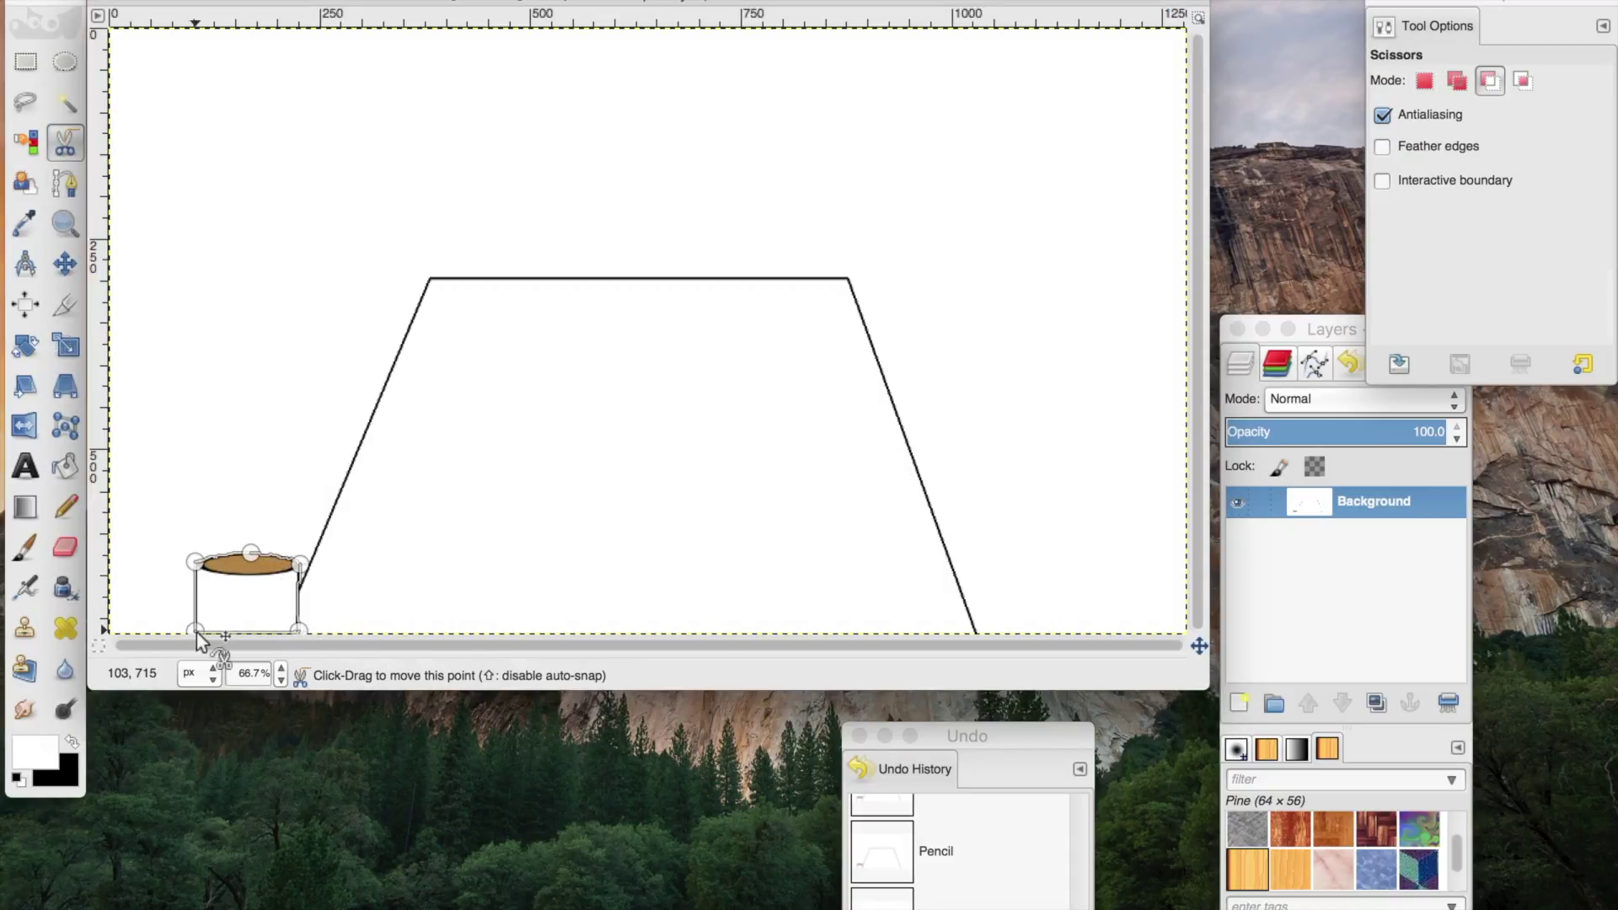
Step: Copy the post, paste it, move it to the dock's right foot and anchor it
{"action": "key", "text": "Return"}
{"action": "key", "text": "ctrl+c"}
{"action": "key", "text": "ctrl+v"}
{"action": "key", "text": "m"}
{"action": "left_click_drag", "start_coordinate": [249, 603], "coordinate": [1016, 600]}
{"action": "key", "text": "r"}
{"action": "left_click", "coordinate": [888, 281]}
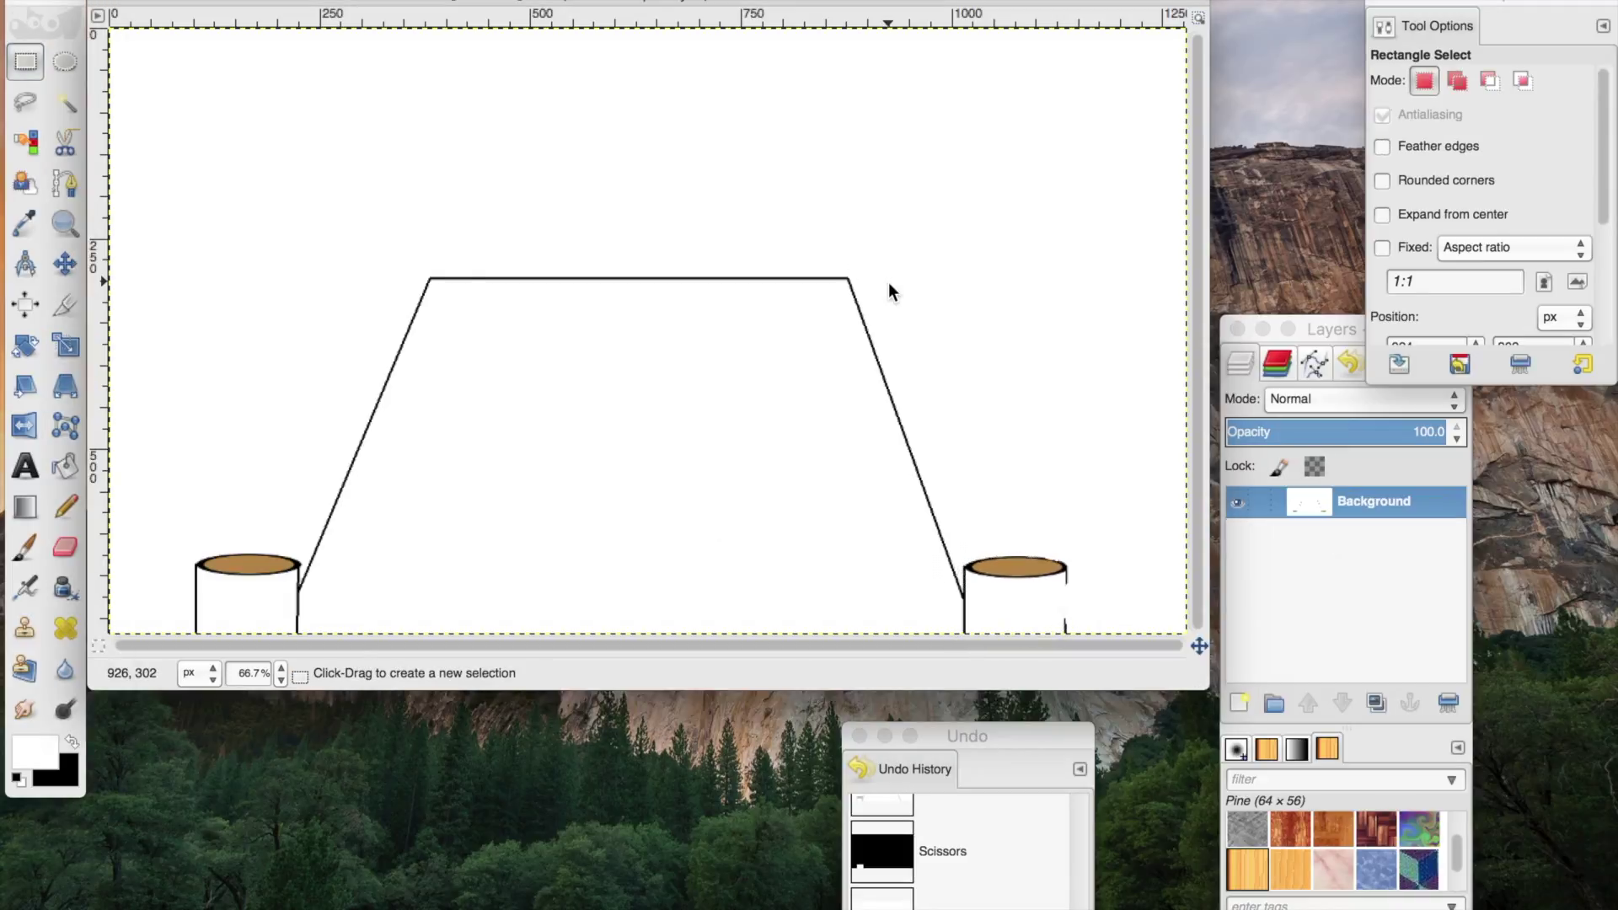
Step: Finish the right post's side line in black with the Pencil
{"action": "key", "text": "x"}
{"action": "key", "text": "n"}
{"action": "left_click", "coordinate": [1065, 633], "text": "shift"}
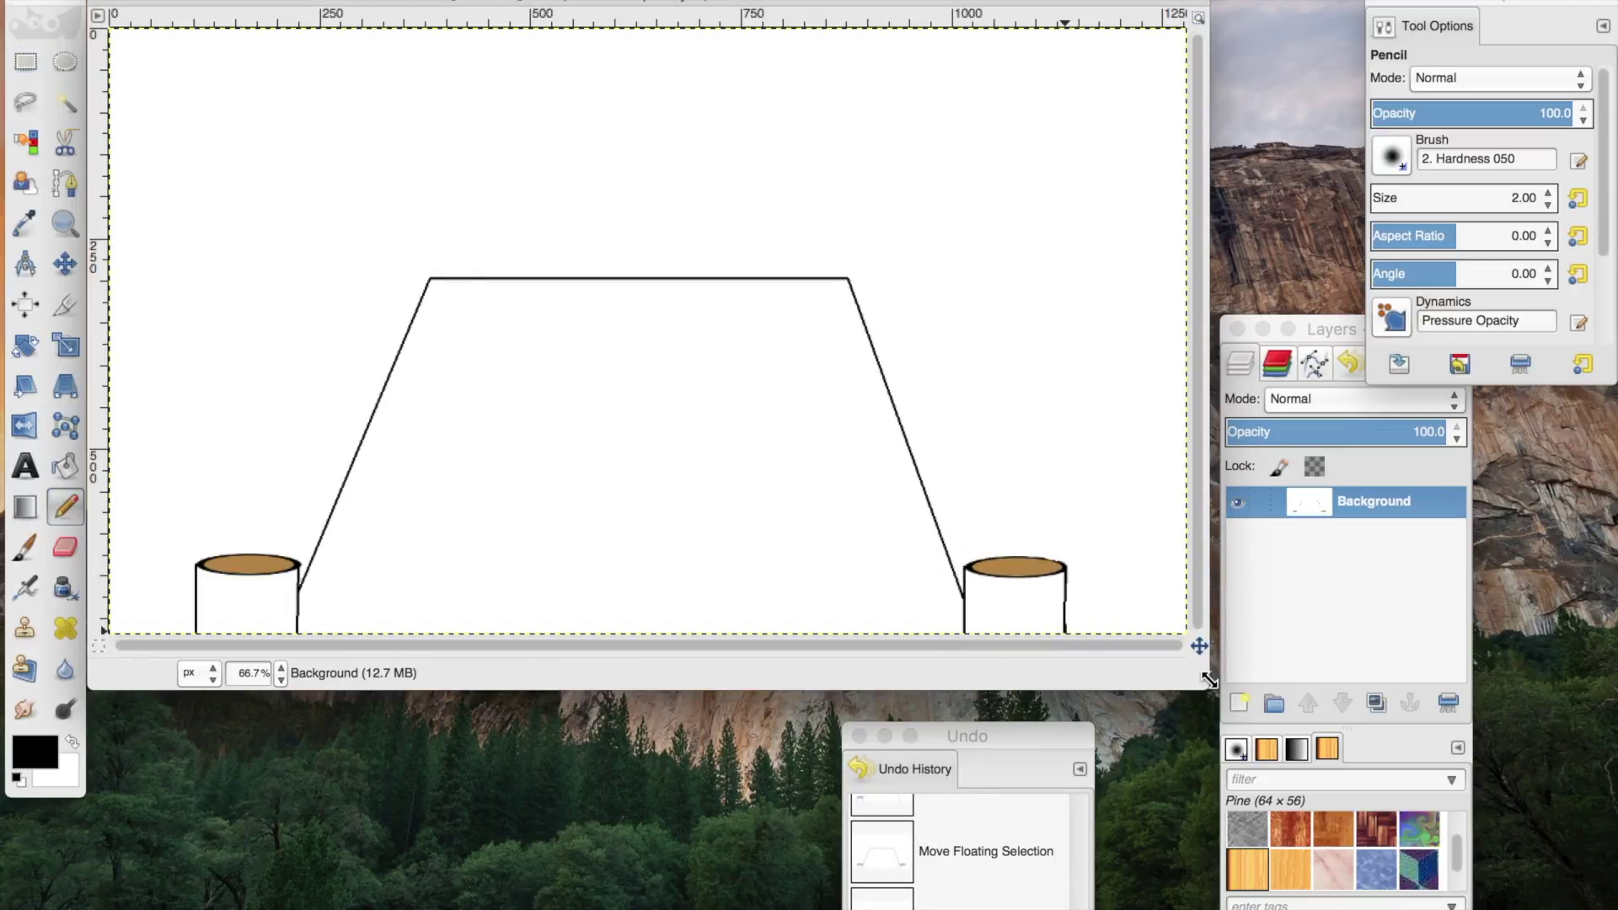
Step: Pick the brown from the left post top and bucket-fill a post region with it
{"action": "key", "text": "u"}
{"action": "left_click", "coordinate": [247, 565]}
{"action": "key", "text": "o"}
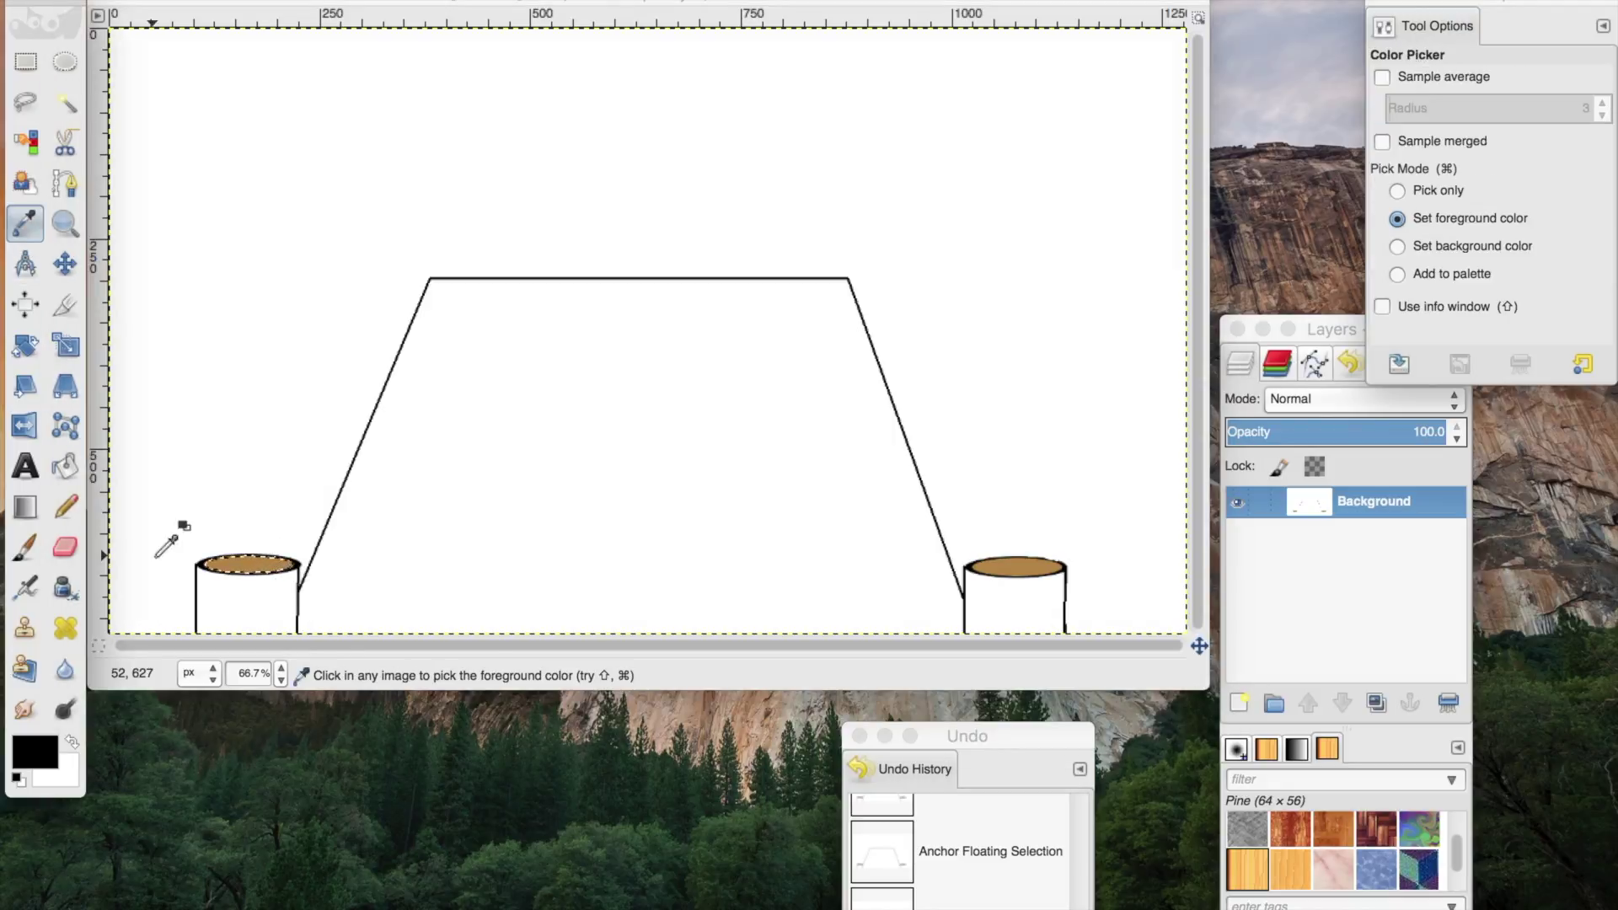
{"action": "left_click", "coordinate": [248, 563]}
{"action": "key", "text": "shift+b"}
{"action": "key", "text": "r"}
{"action": "key", "text": "ctrl+z"}
{"action": "key", "text": "shift+b"}
{"action": "left_click", "coordinate": [302, 630]}
Step: Undo the mistaken fill, zoom to 200%, and fill the left post body brown
{"action": "left_click", "coordinate": [268, 672]}
{"action": "left_click", "coordinate": [260, 758]}
{"action": "key", "text": "ctrl+z"}
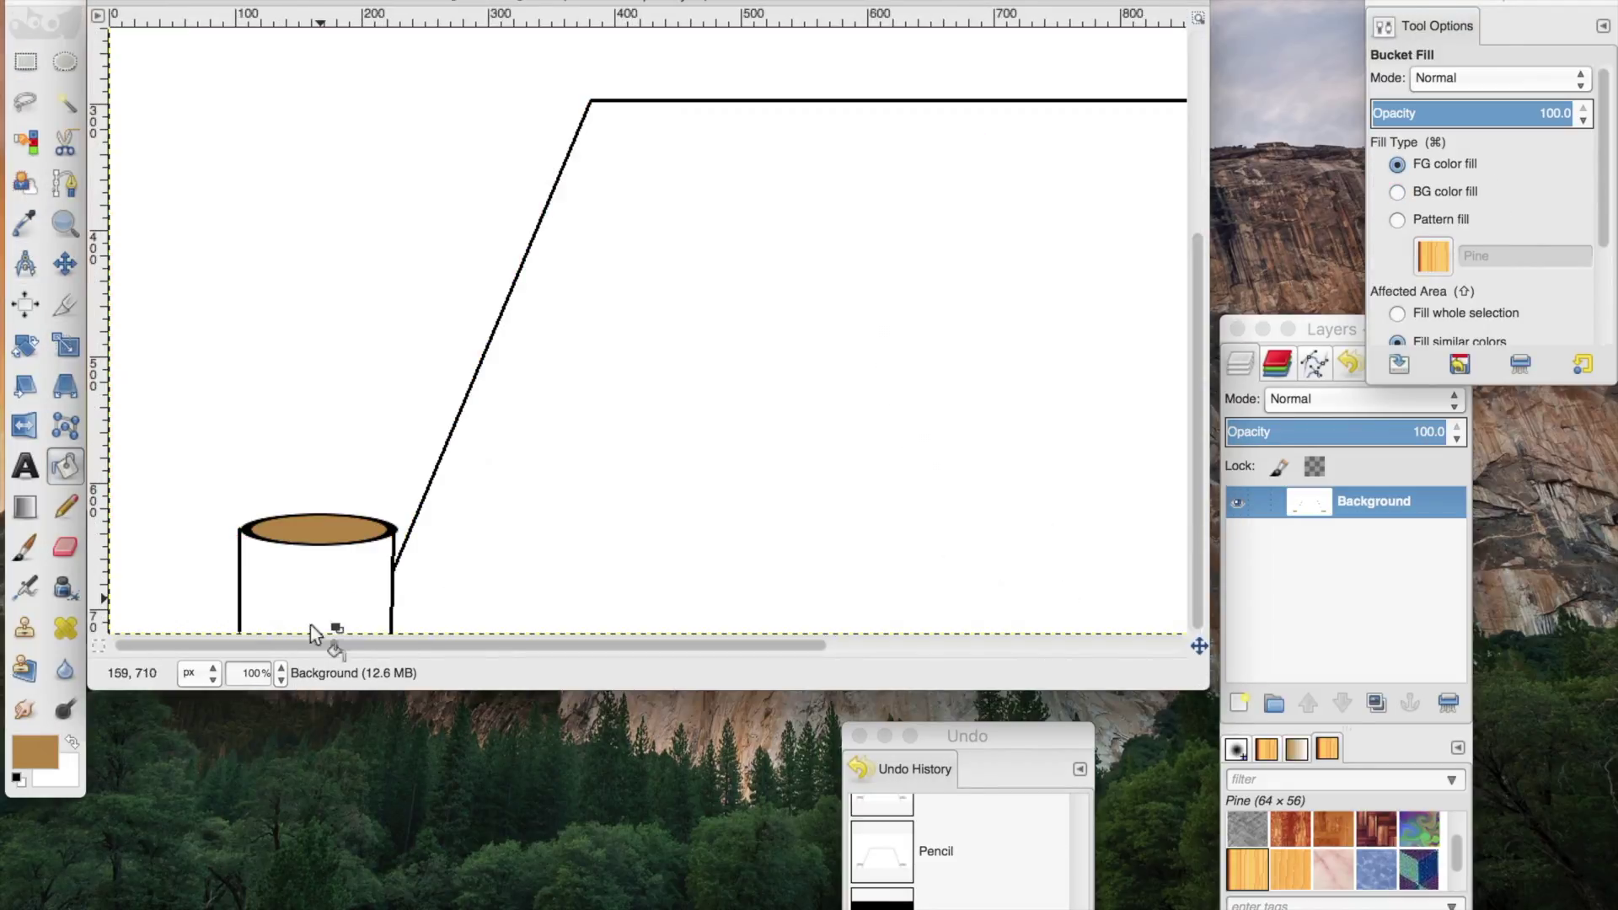
{"action": "key", "text": "2"}
{"action": "scroll", "coordinate": [361, 613], "scroll_direction": "down", "scroll_amount": 5}
{"action": "scroll", "coordinate": [361, 614], "scroll_direction": "left", "scroll_amount": 5}
{"action": "left_click", "coordinate": [73, 741]}
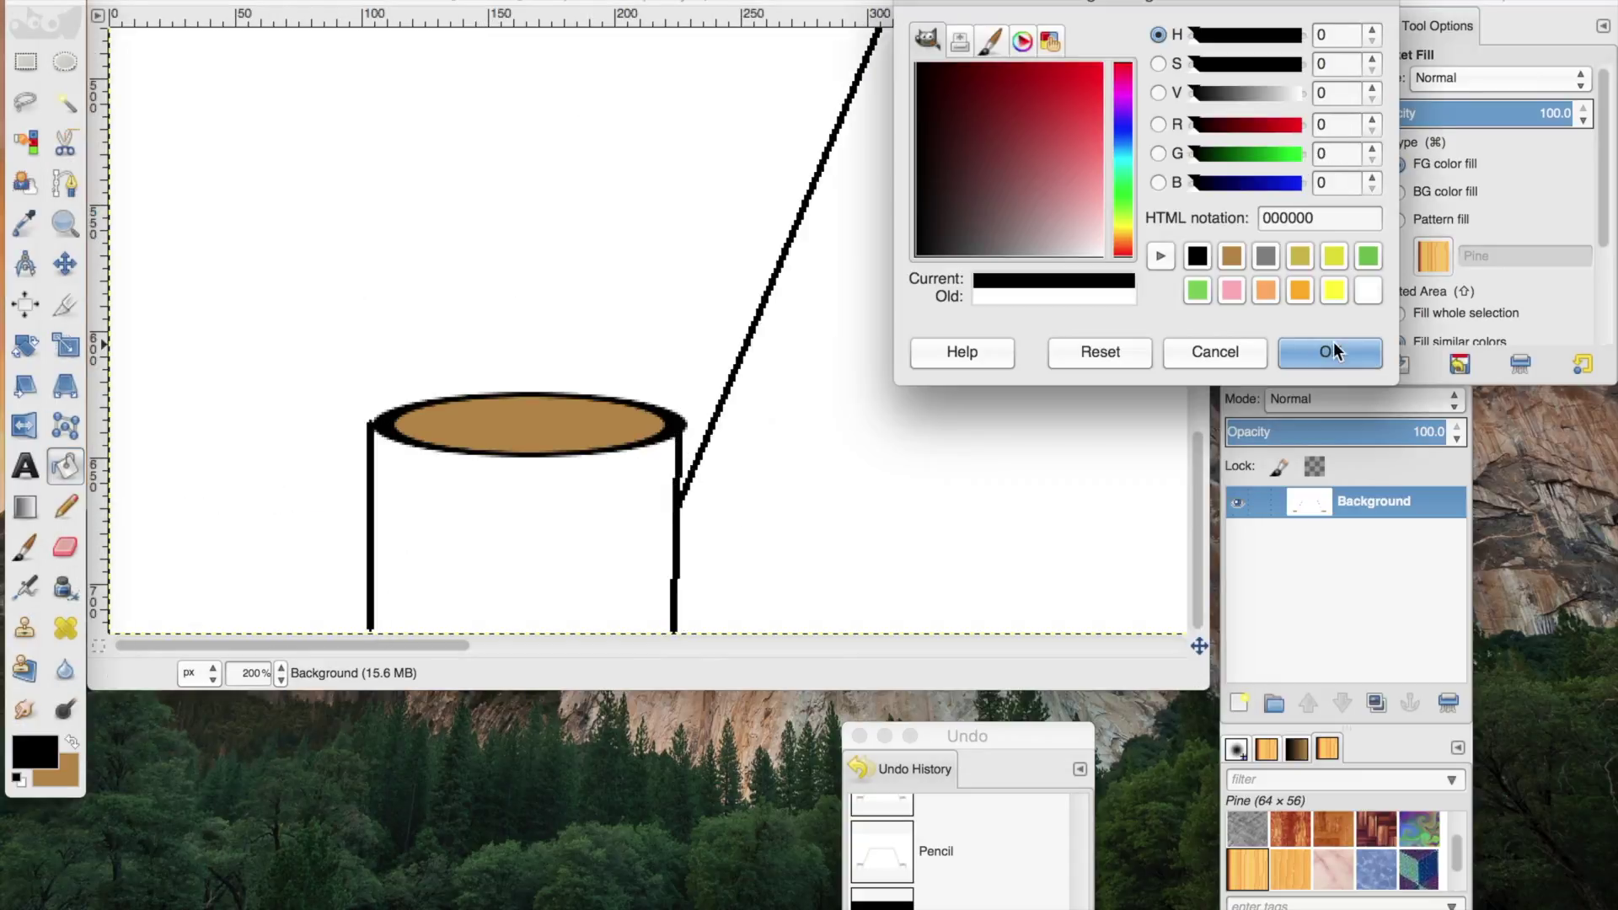
{"action": "left_click", "coordinate": [1329, 350]}
{"action": "key", "text": "n"}
{"action": "key", "text": "shift+b"}
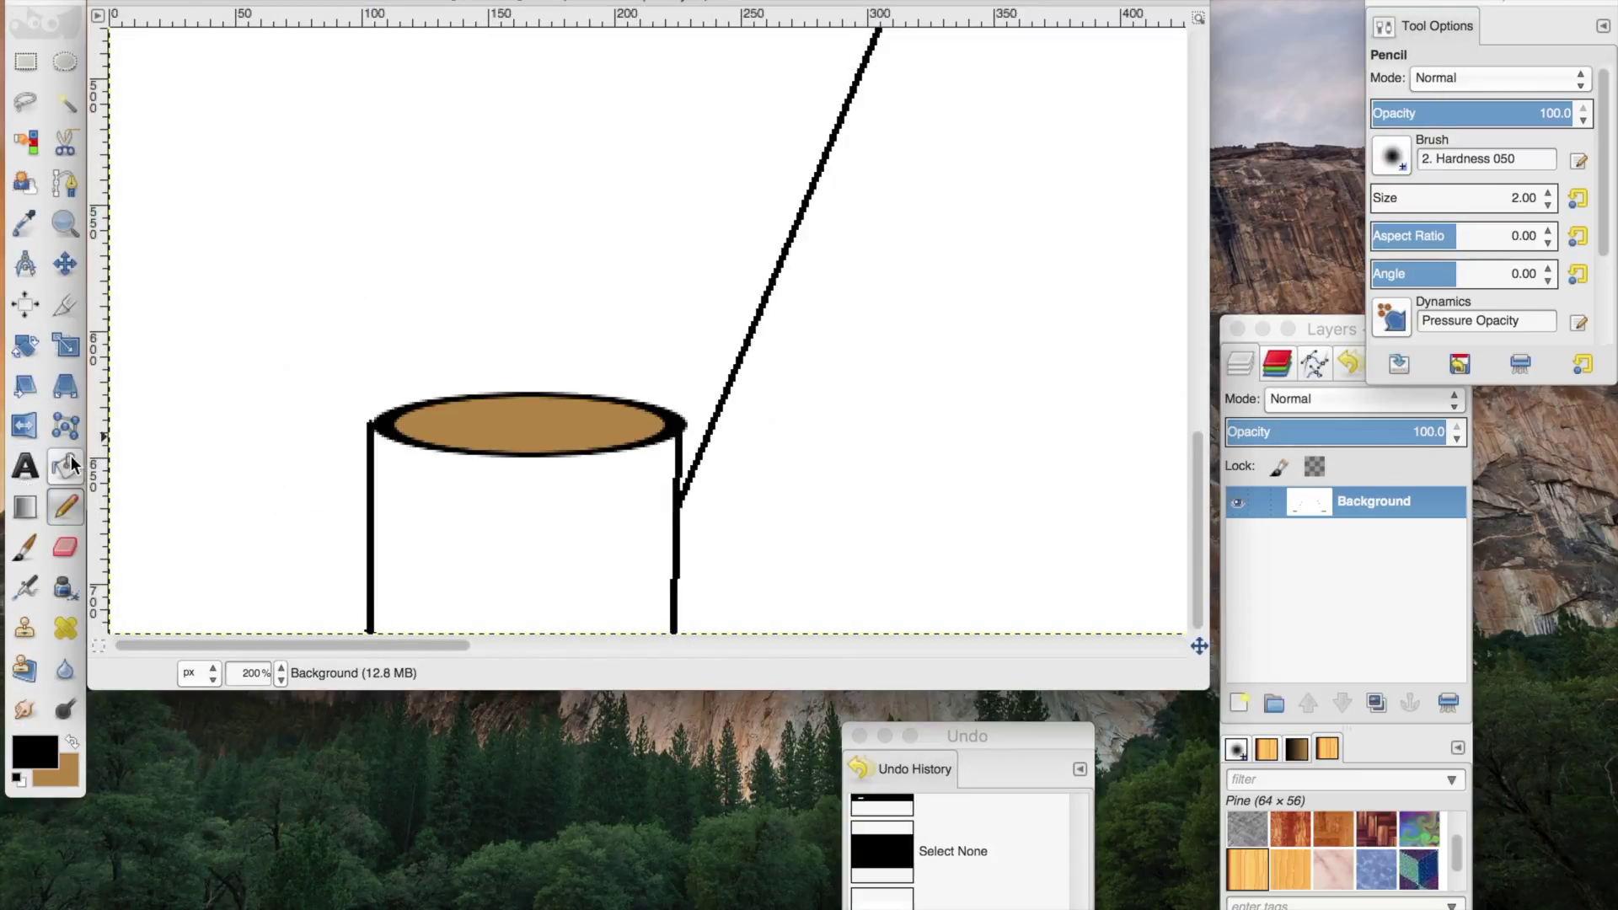
{"action": "key", "text": "x"}
{"action": "left_click", "coordinate": [580, 515]}
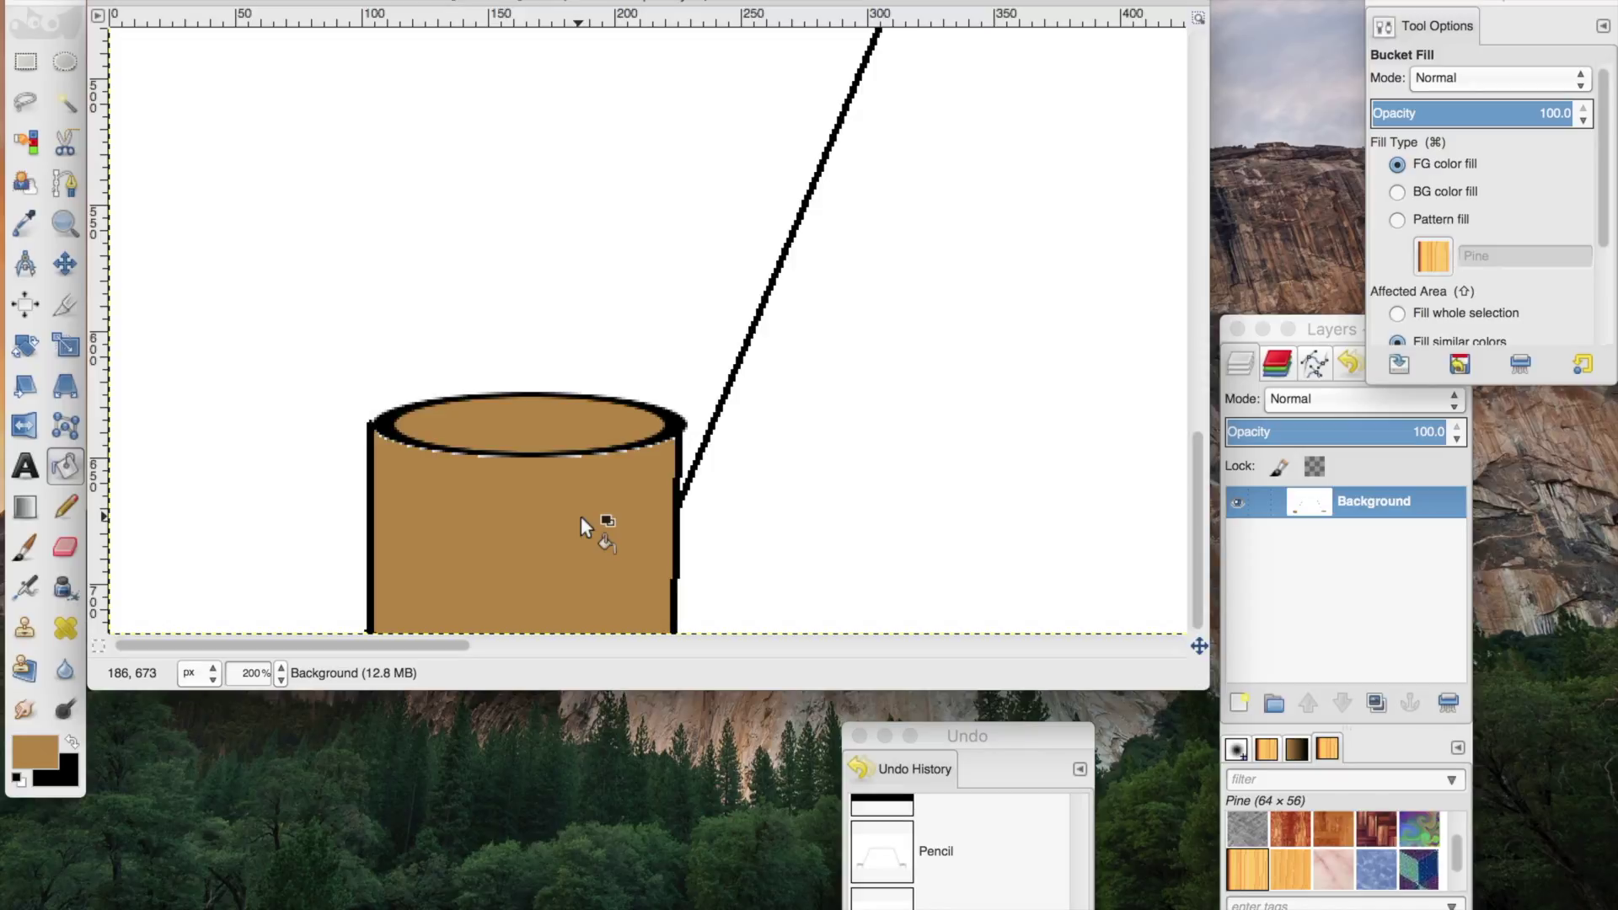
Step: Restore the brown fill on the post rim's pale fringe, then zoom to fit the image
{"action": "left_click", "coordinate": [65, 142]}
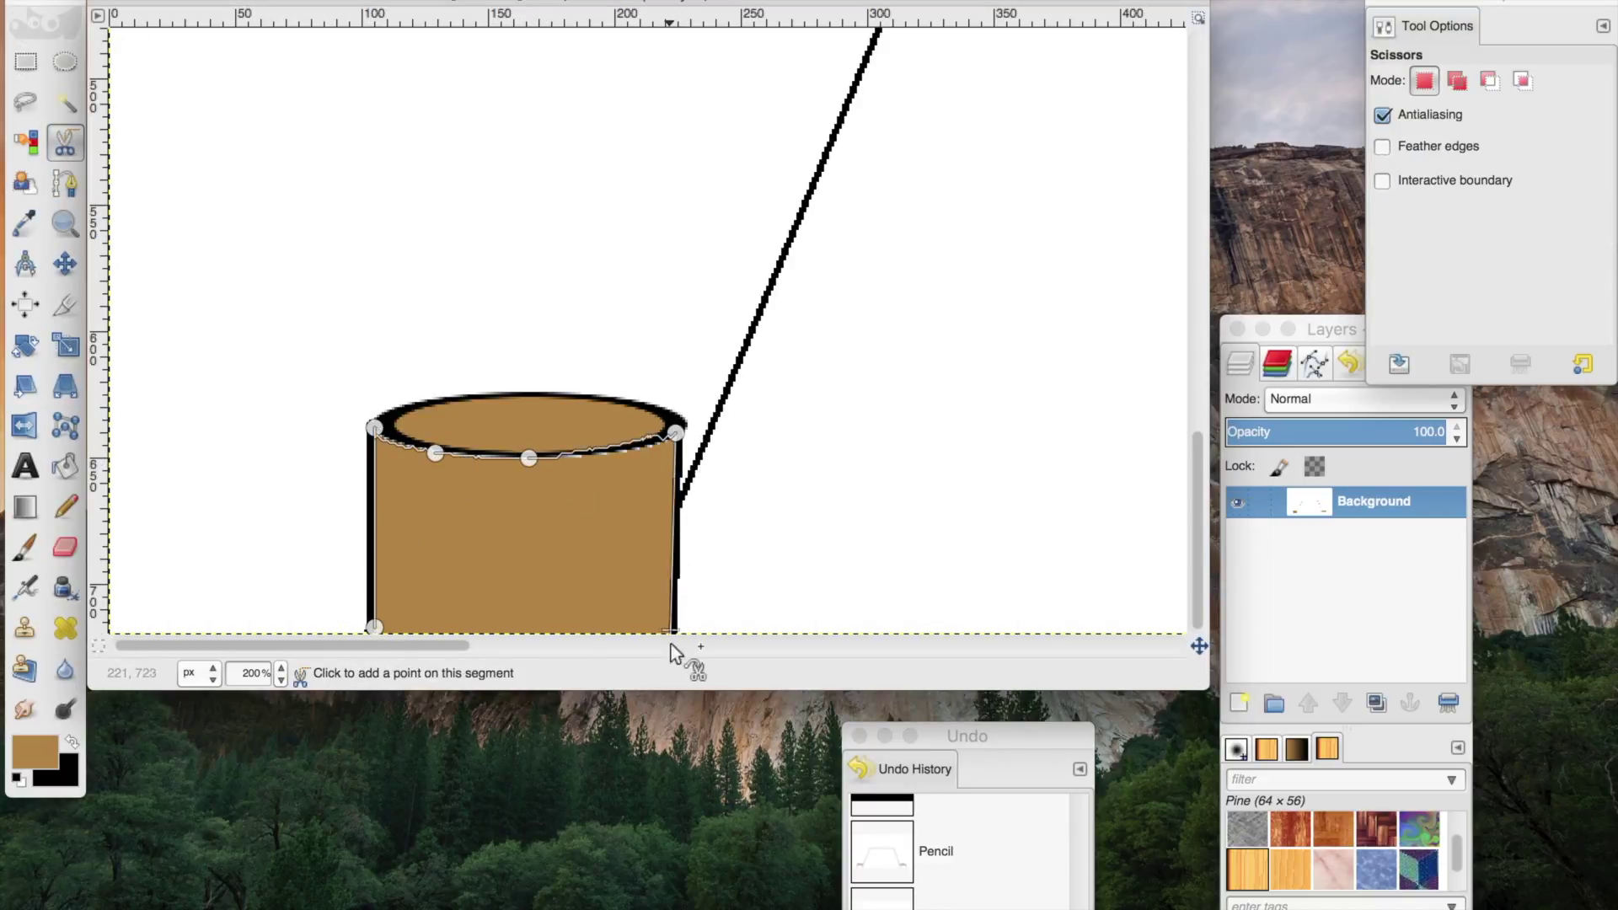
{"action": "left_click_drag", "start_coordinate": [675, 432], "coordinate": [674, 445]}
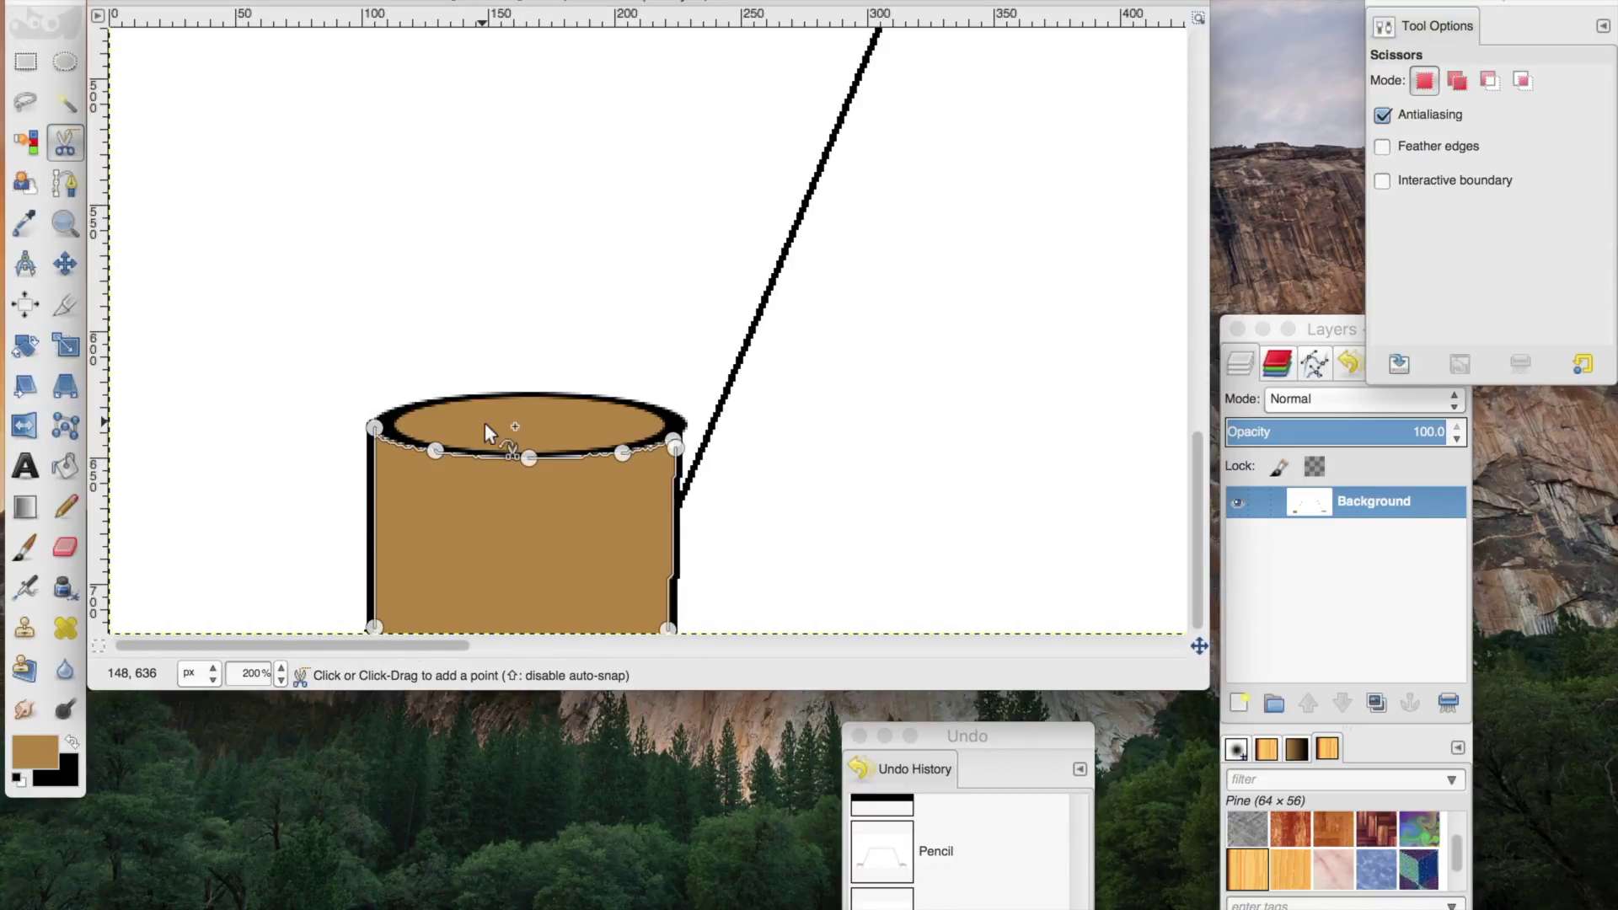
{"action": "key", "text": "ctrl+z"}
{"action": "left_click", "coordinate": [927, 893]}
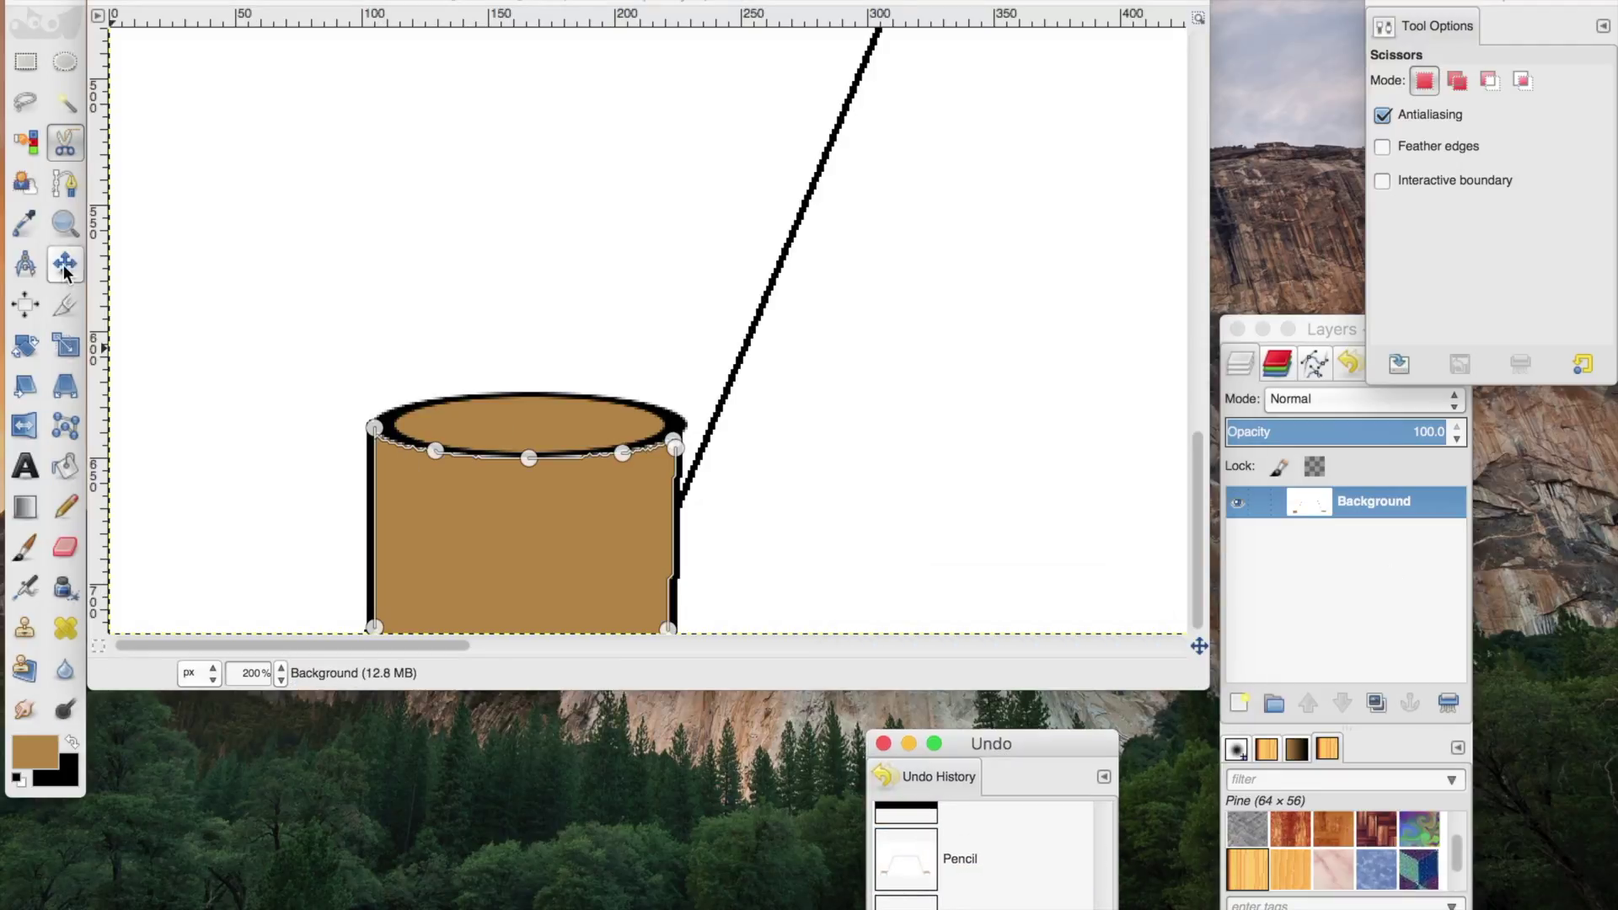
{"action": "key", "text": "r"}
{"action": "key", "text": "3"}
{"action": "key", "text": "n"}
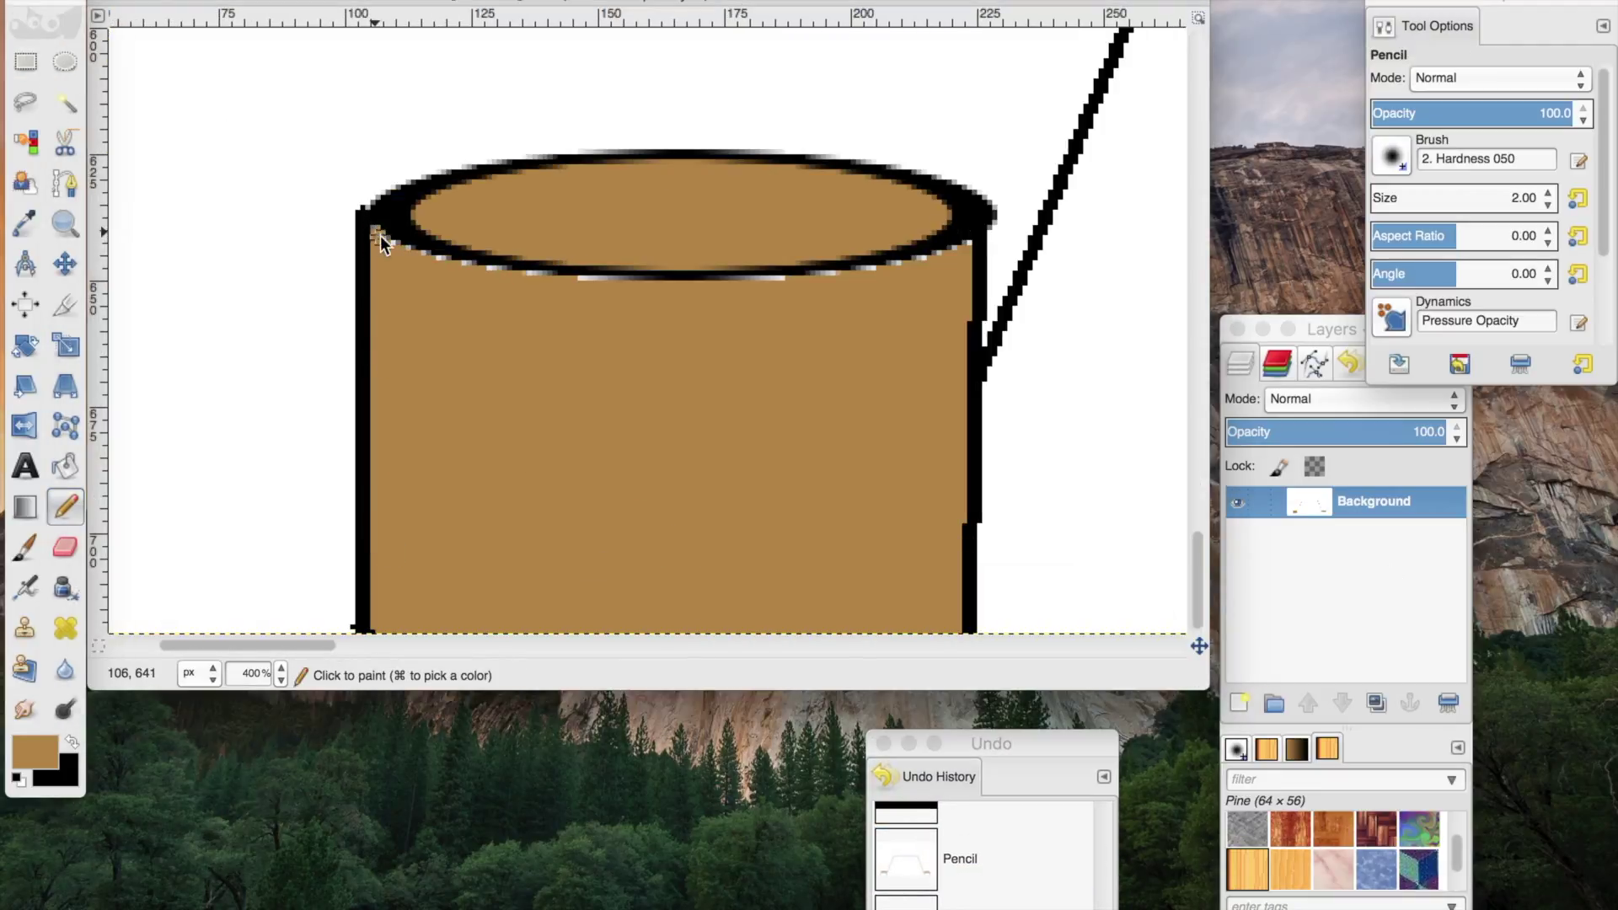
{"action": "key", "text": "z"}
{"action": "key", "text": "n"}
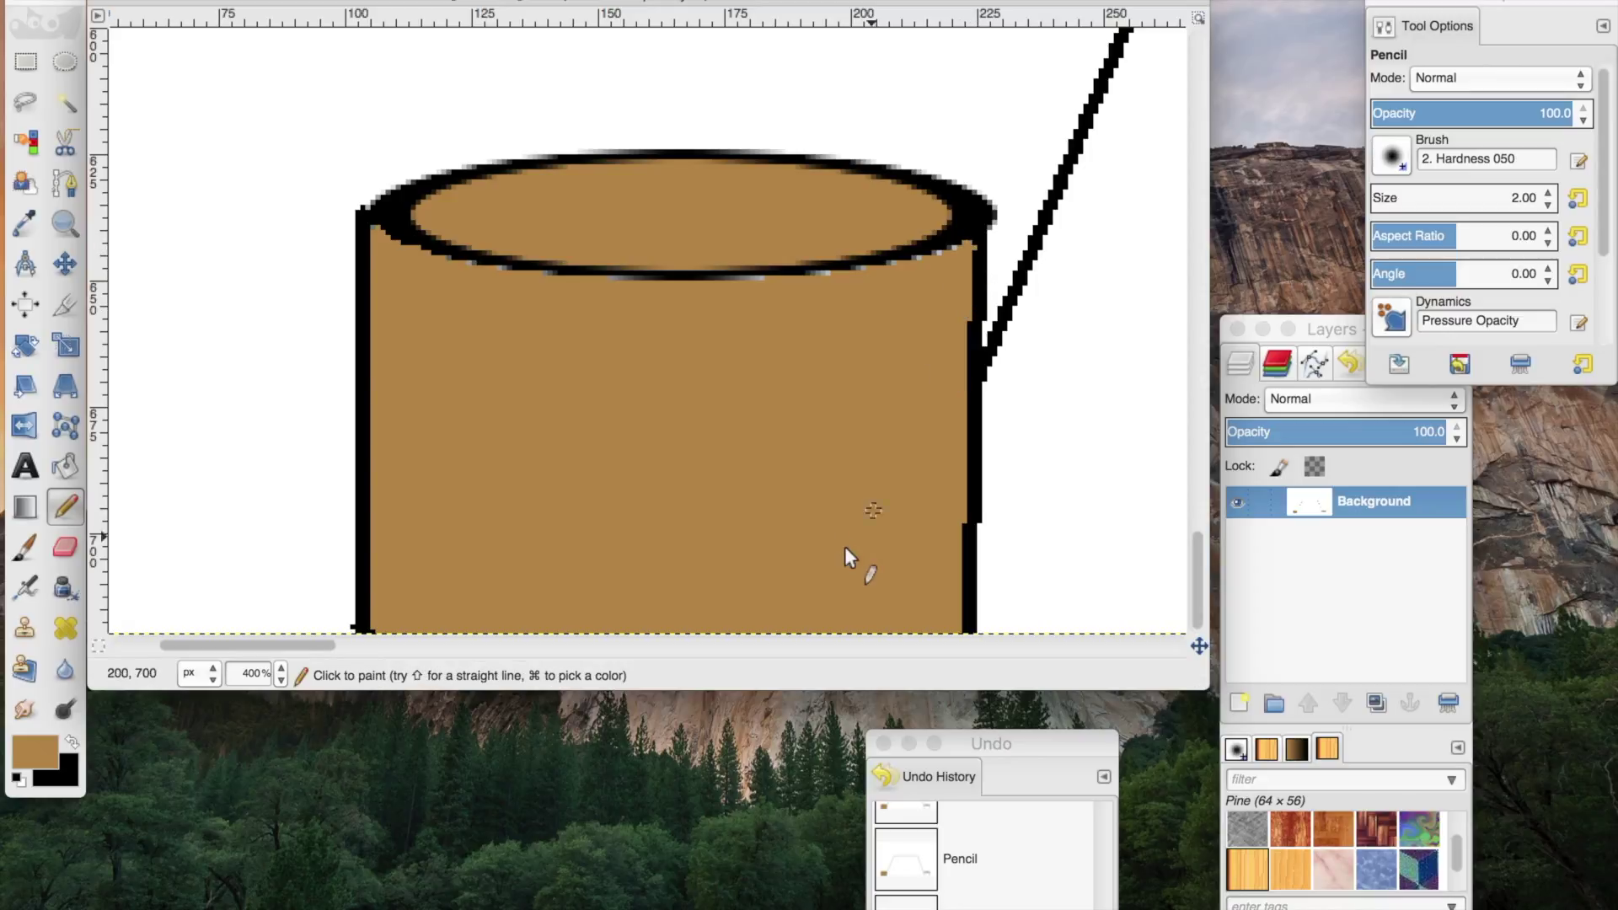
{"action": "key", "text": "ctrl+shift+j"}
{"action": "key", "text": "shift+b"}
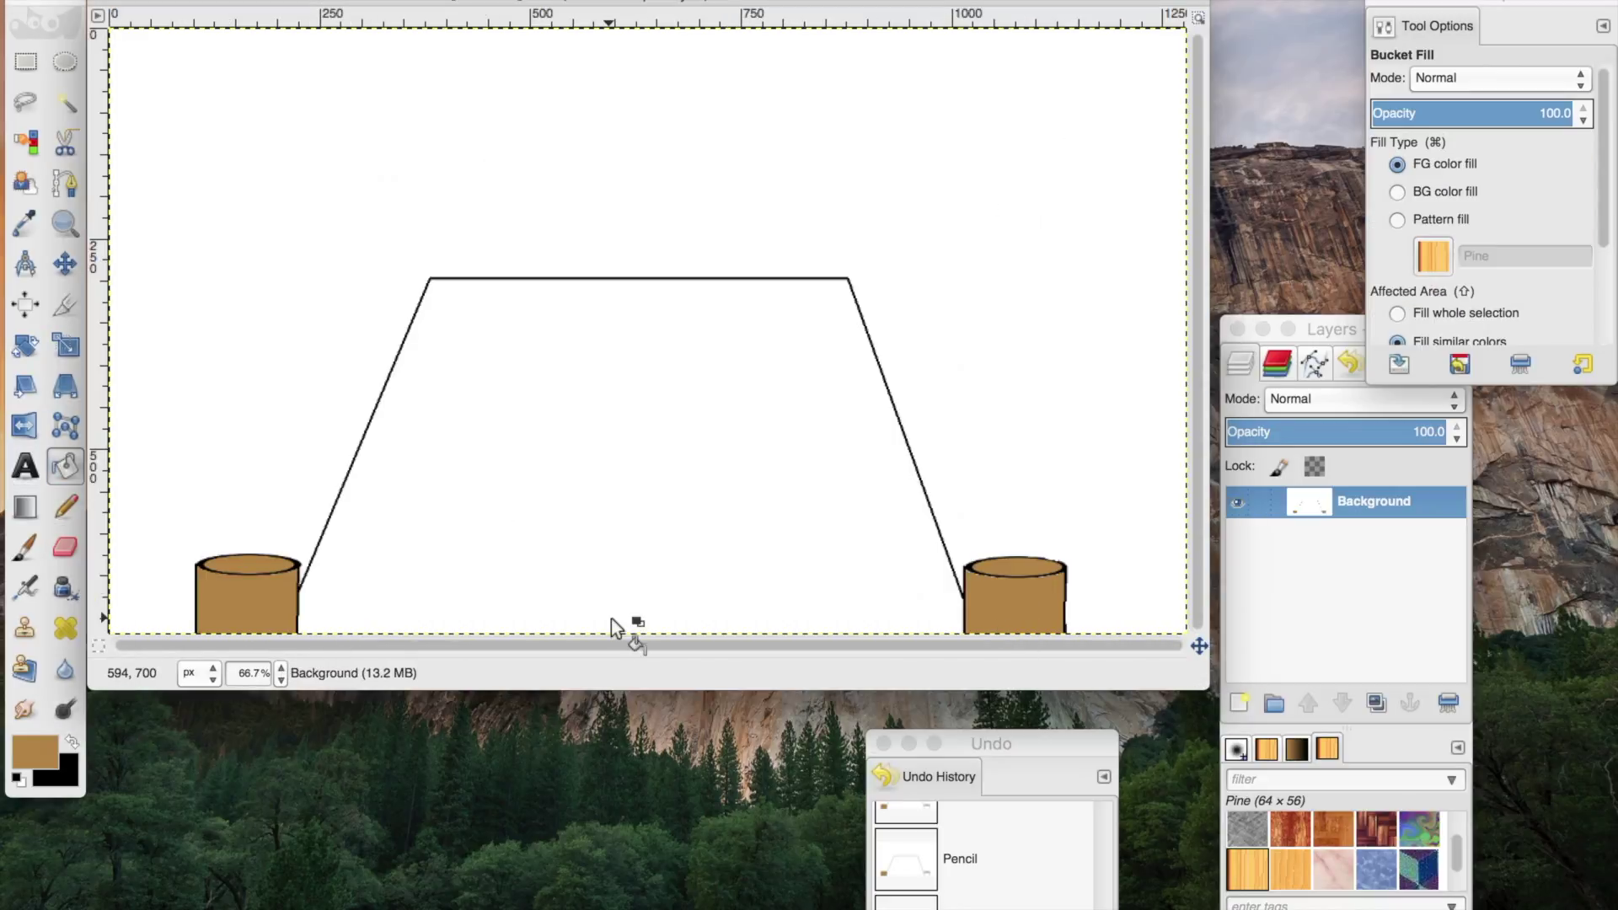
Step: Place a grain path on the left post and set path stroking to use the Pencil
{"action": "left_click", "coordinate": [65, 183]}
{"action": "left_click", "coordinate": [217, 632]}
{"action": "left_click", "coordinate": [274, 631]}
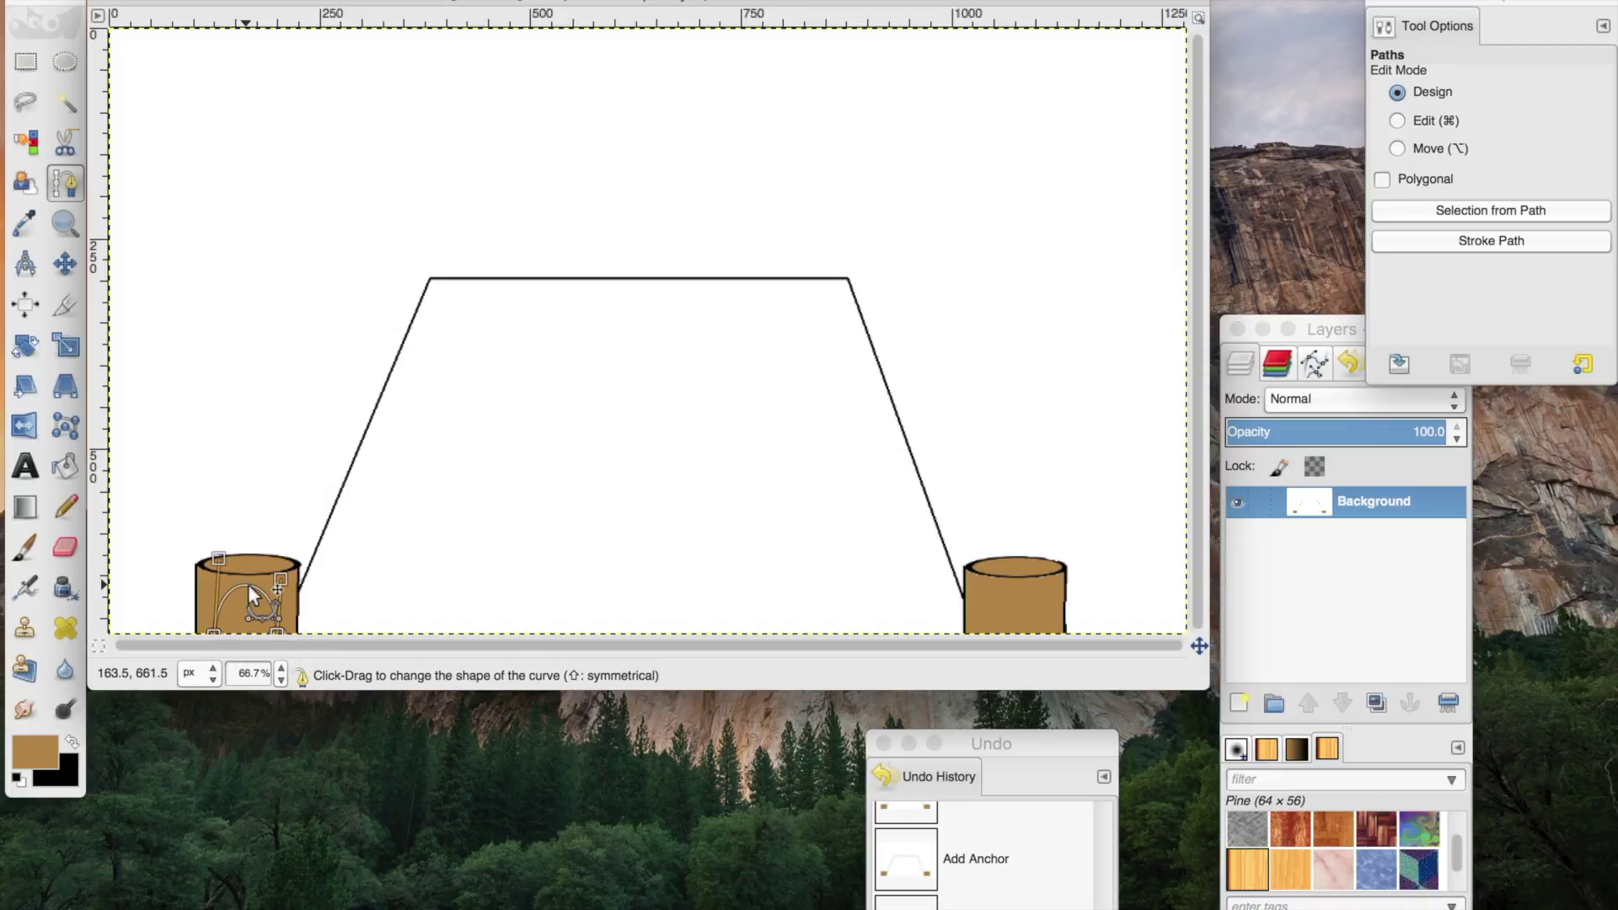
{"action": "left_click", "coordinate": [1491, 240]}
{"action": "left_click", "coordinate": [1373, 337]}
{"action": "key", "text": "Escape"}
{"action": "key", "text": "x"}
Step: Bend the left-post path into a curved grain line and stroke it
{"action": "mouse_move", "coordinate": [219, 557]}
{"action": "left_mouse_down"}
{"action": "mouse_move", "coordinate": [221, 575]}
{"action": "mouse_move", "coordinate": [270, 577]}
{"action": "mouse_move", "coordinate": [252, 603]}
{"action": "left_mouse_up"}
{"action": "left_click", "coordinate": [1490, 240]}
{"action": "key", "text": "Return"}
{"action": "key", "text": "ctrl+z"}
{"action": "left_click_drag", "start_coordinate": [231, 630], "coordinate": [226, 612]}
{"action": "left_click", "coordinate": [1446, 242]}
{"action": "key", "text": "Return"}
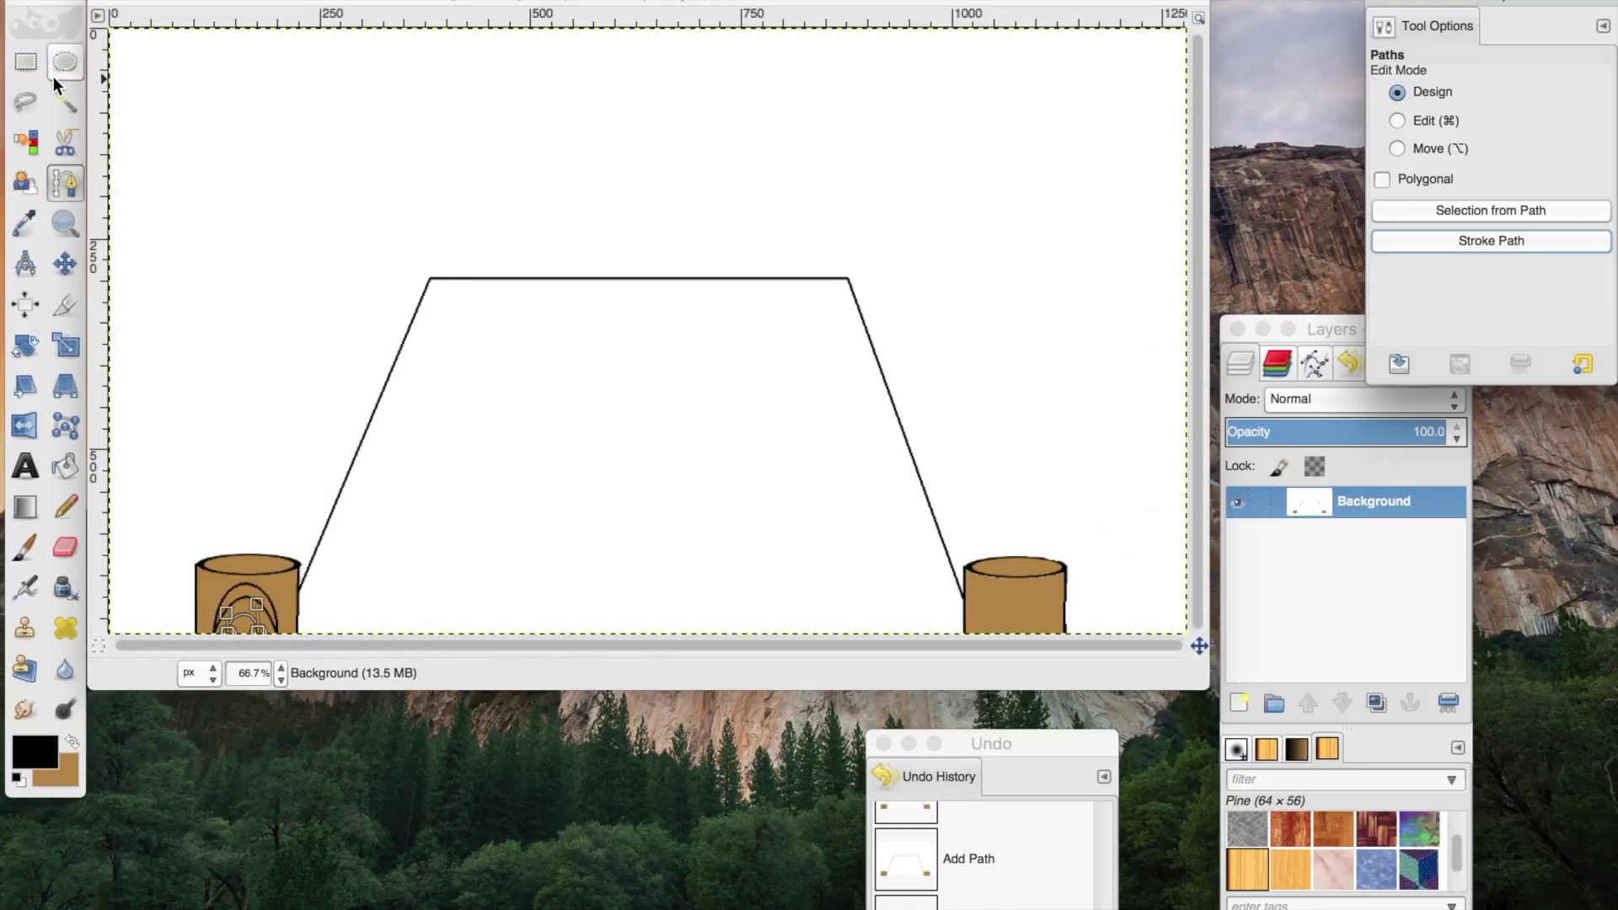
Step: Draw and shape curved grain arcs over the right stump
{"action": "left_click", "coordinate": [368, 348]}
{"action": "left_click_drag", "start_coordinate": [491, 389], "coordinate": [292, 362]}
{"action": "left_click_drag", "start_coordinate": [441, 377], "coordinate": [413, 254]}
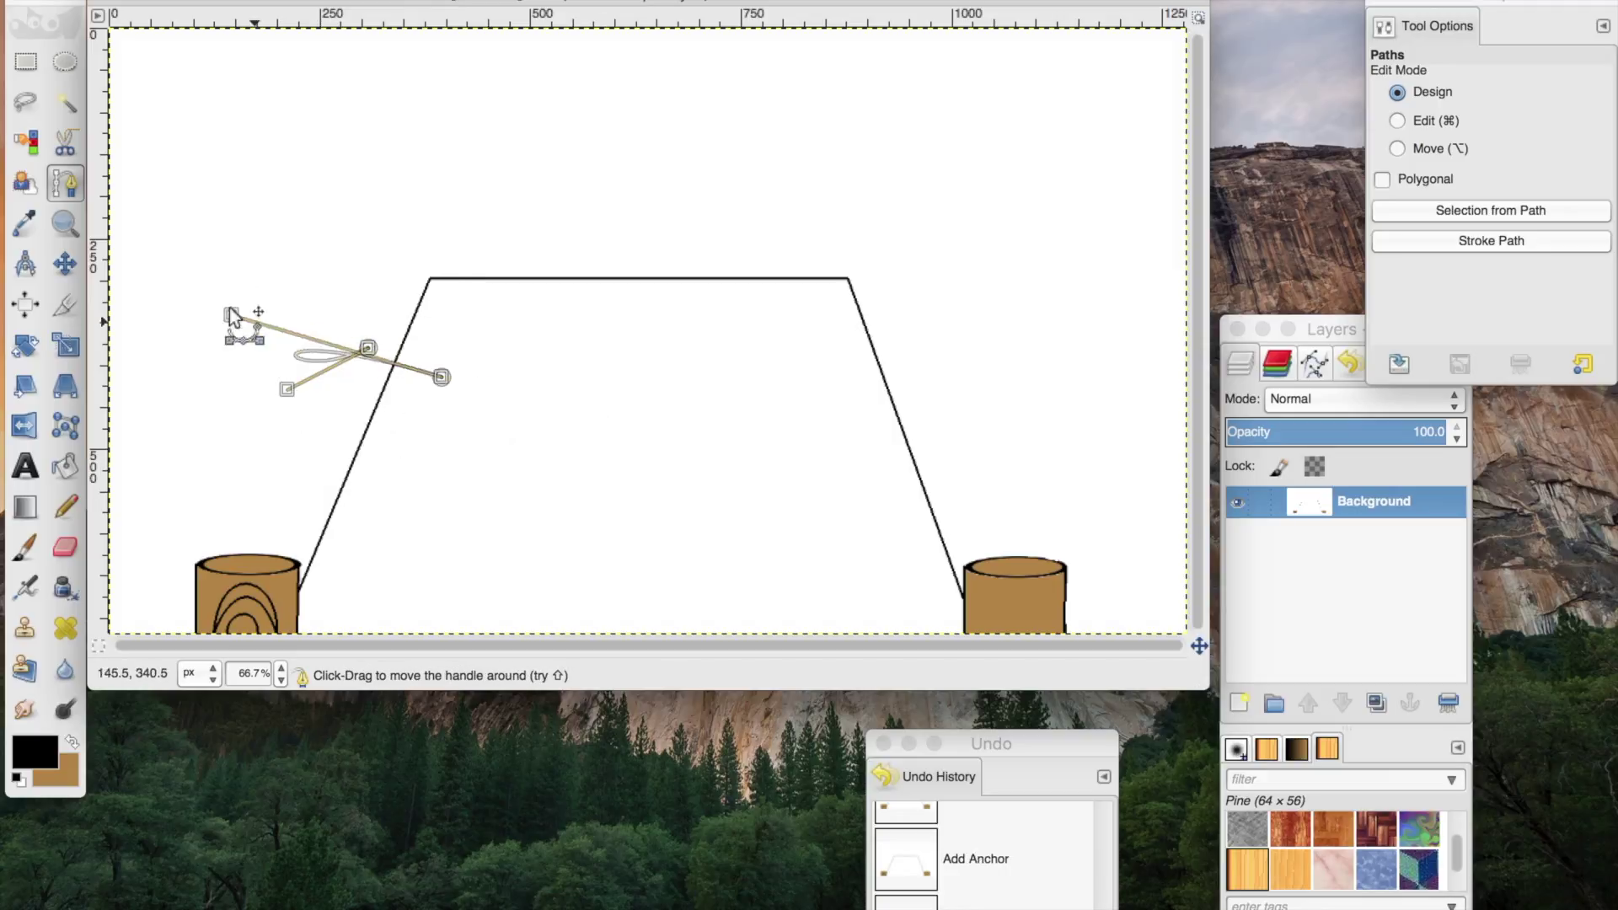
{"action": "mouse_move", "coordinate": [286, 390]}
{"action": "left_mouse_down"}
{"action": "mouse_move", "coordinate": [437, 431]}
{"action": "mouse_move", "coordinate": [379, 578]}
{"action": "mouse_move", "coordinate": [244, 590]}
{"action": "left_mouse_up"}
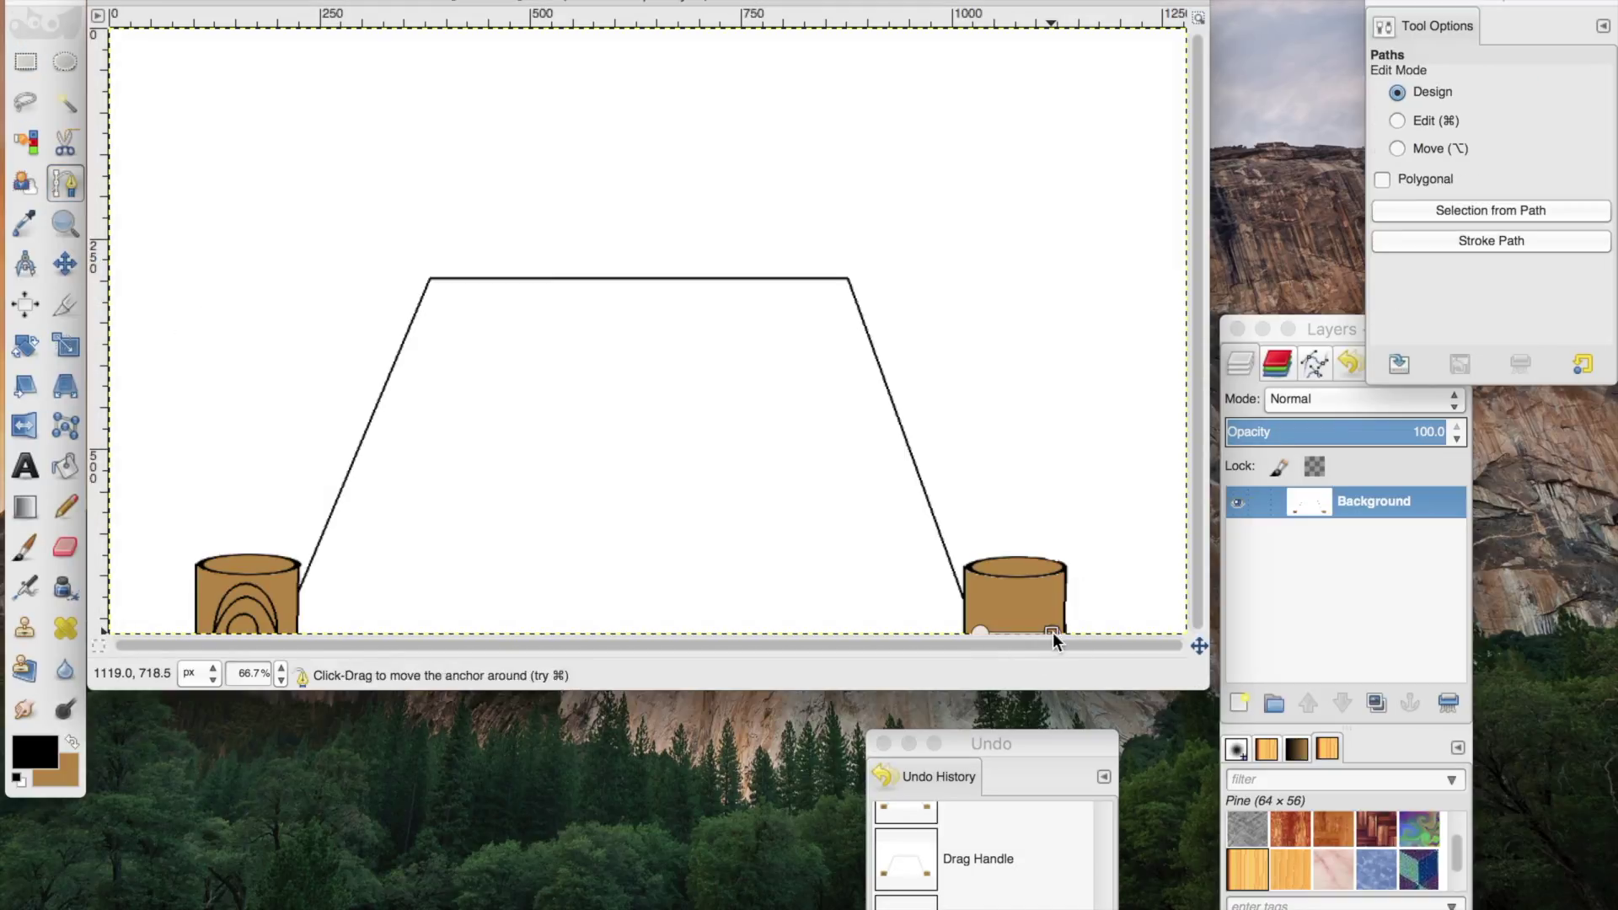
{"action": "left_click_drag", "start_coordinate": [1016, 633], "coordinate": [1017, 587]}
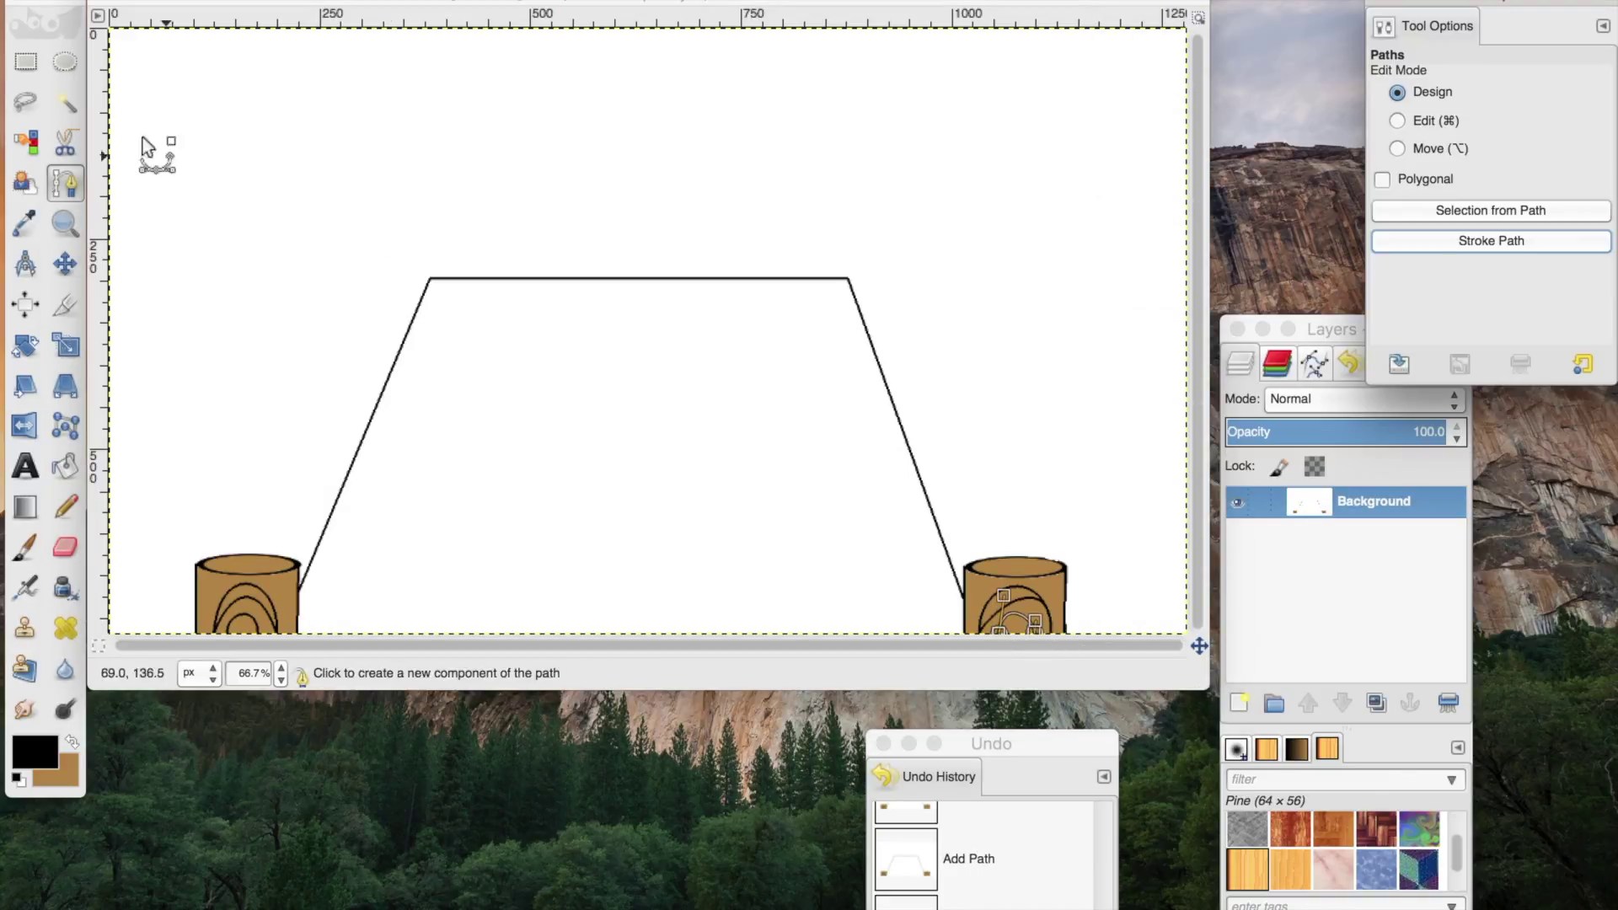
{"action": "left_click", "coordinate": [35, 61]}
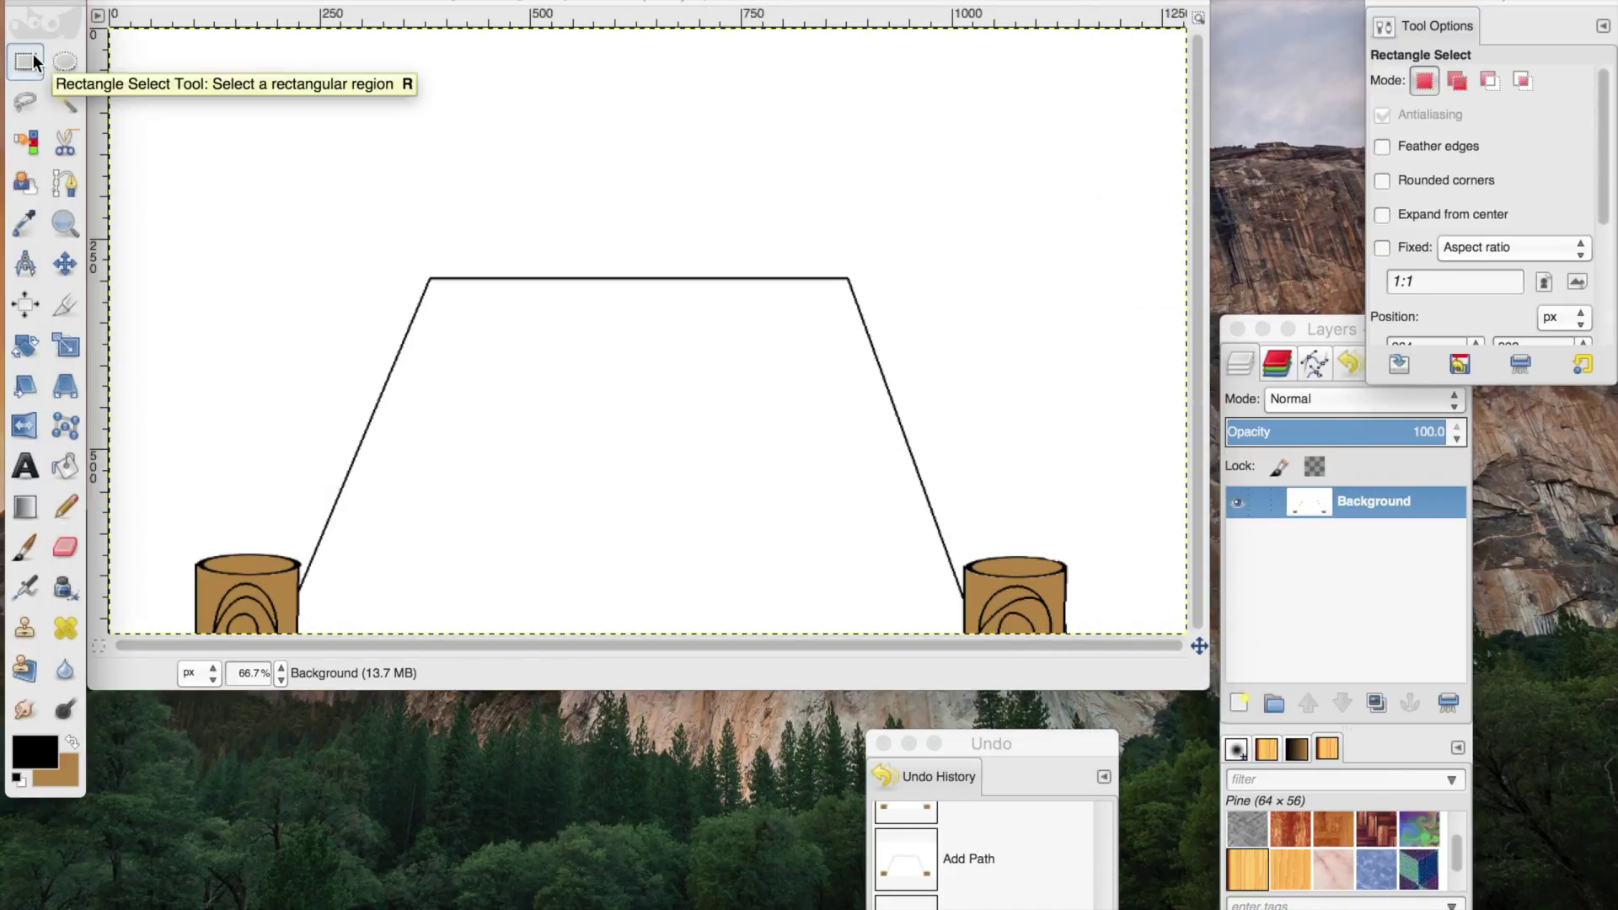
Step: Draw the upper horizontal plank lines across the dock just below its top edge
{"action": "left_click", "coordinate": [65, 505]}
{"action": "left_click", "coordinate": [421, 302]}
{"action": "left_click", "coordinate": [856, 302], "text": "shift"}
{"action": "left_click", "coordinate": [407, 336]}
{"action": "left_click", "coordinate": [868, 336], "text": "shift"}
{"action": "left_click", "coordinate": [393, 369]}
{"action": "left_click", "coordinate": [879, 368], "text": "shift"}
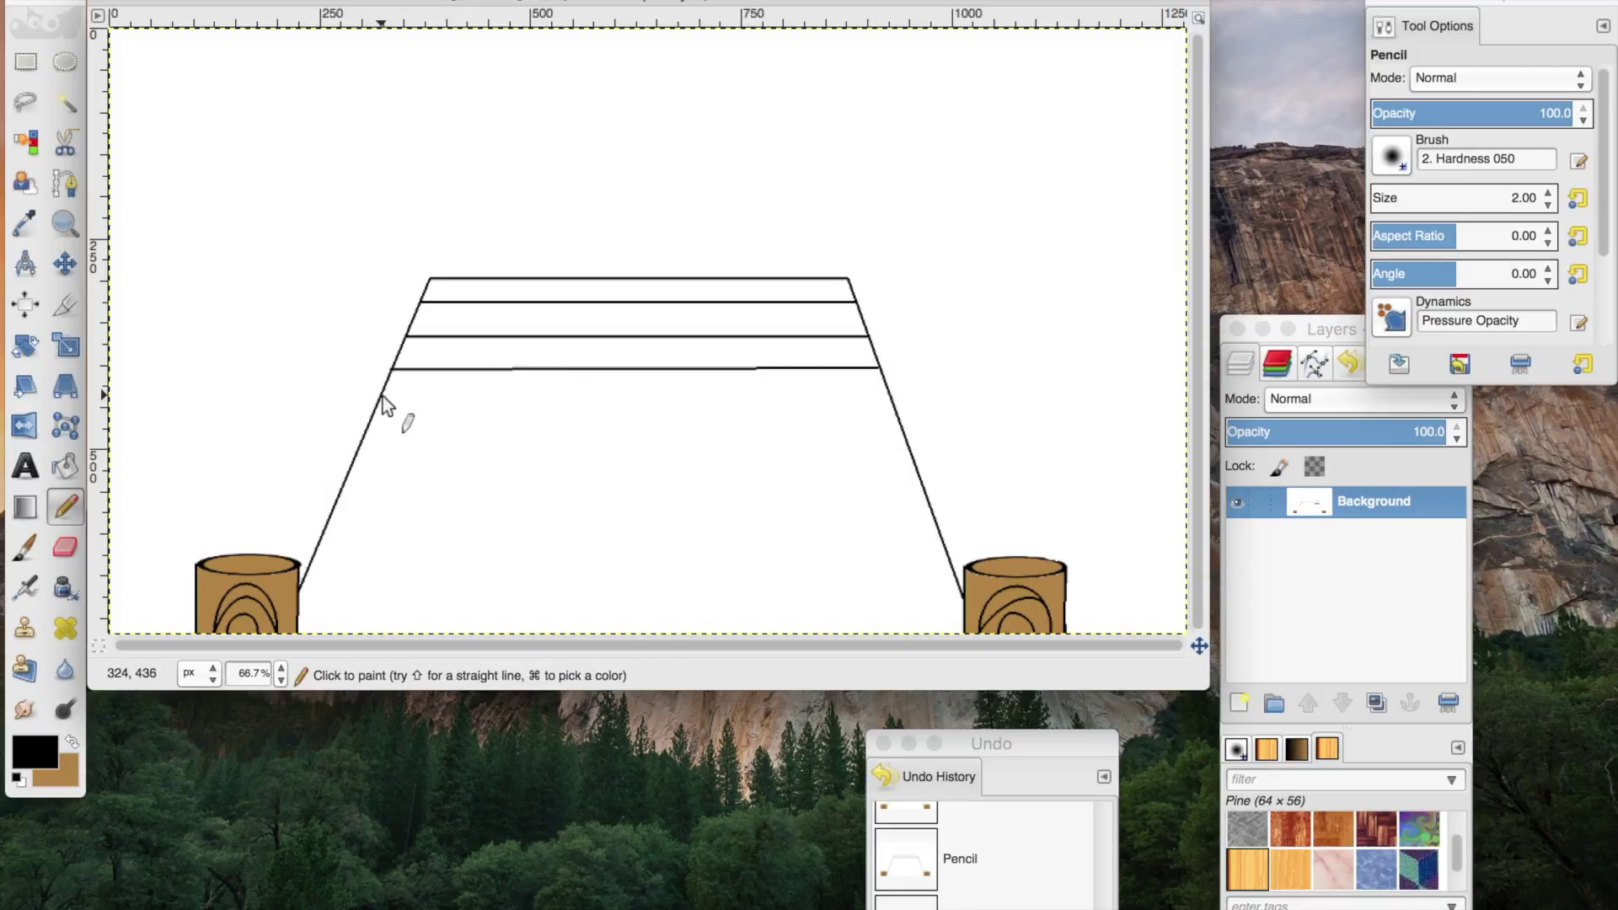
{"action": "left_click", "coordinate": [378, 427]}
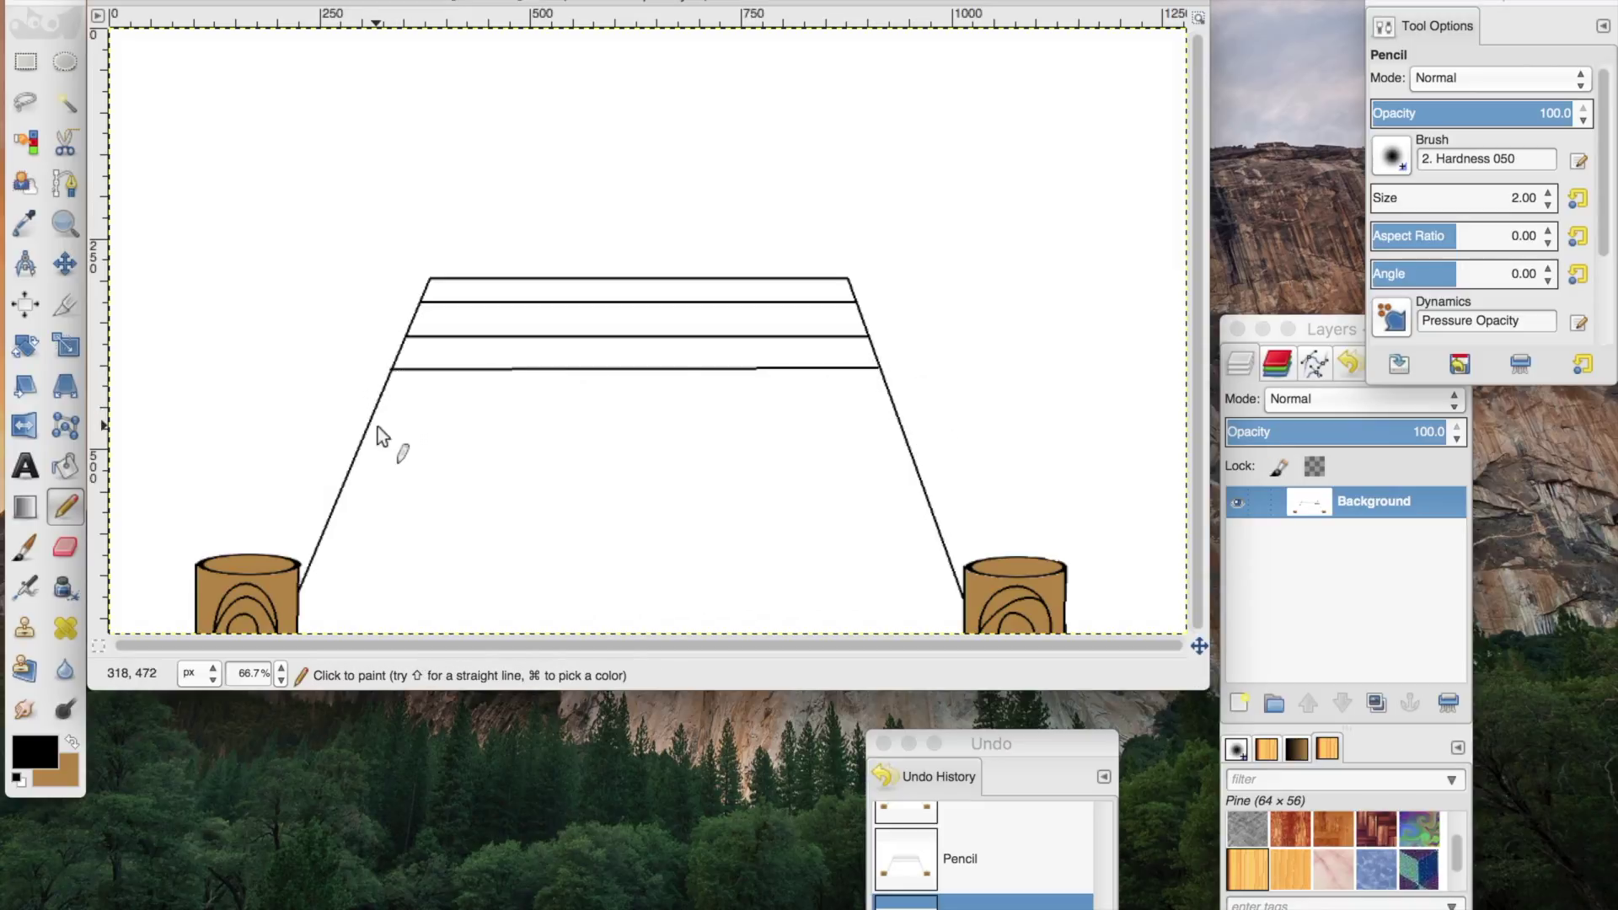
{"action": "left_click", "coordinate": [381, 394]}
{"action": "left_click", "coordinate": [889, 394], "text": "shift"}
Step: Draw the lower plank lines down to the line between the stumps
{"action": "left_click", "coordinate": [364, 428]}
{"action": "left_click", "coordinate": [898, 428], "text": "shift"}
{"action": "left_click", "coordinate": [354, 459]}
{"action": "left_click", "coordinate": [912, 461], "text": "shift"}
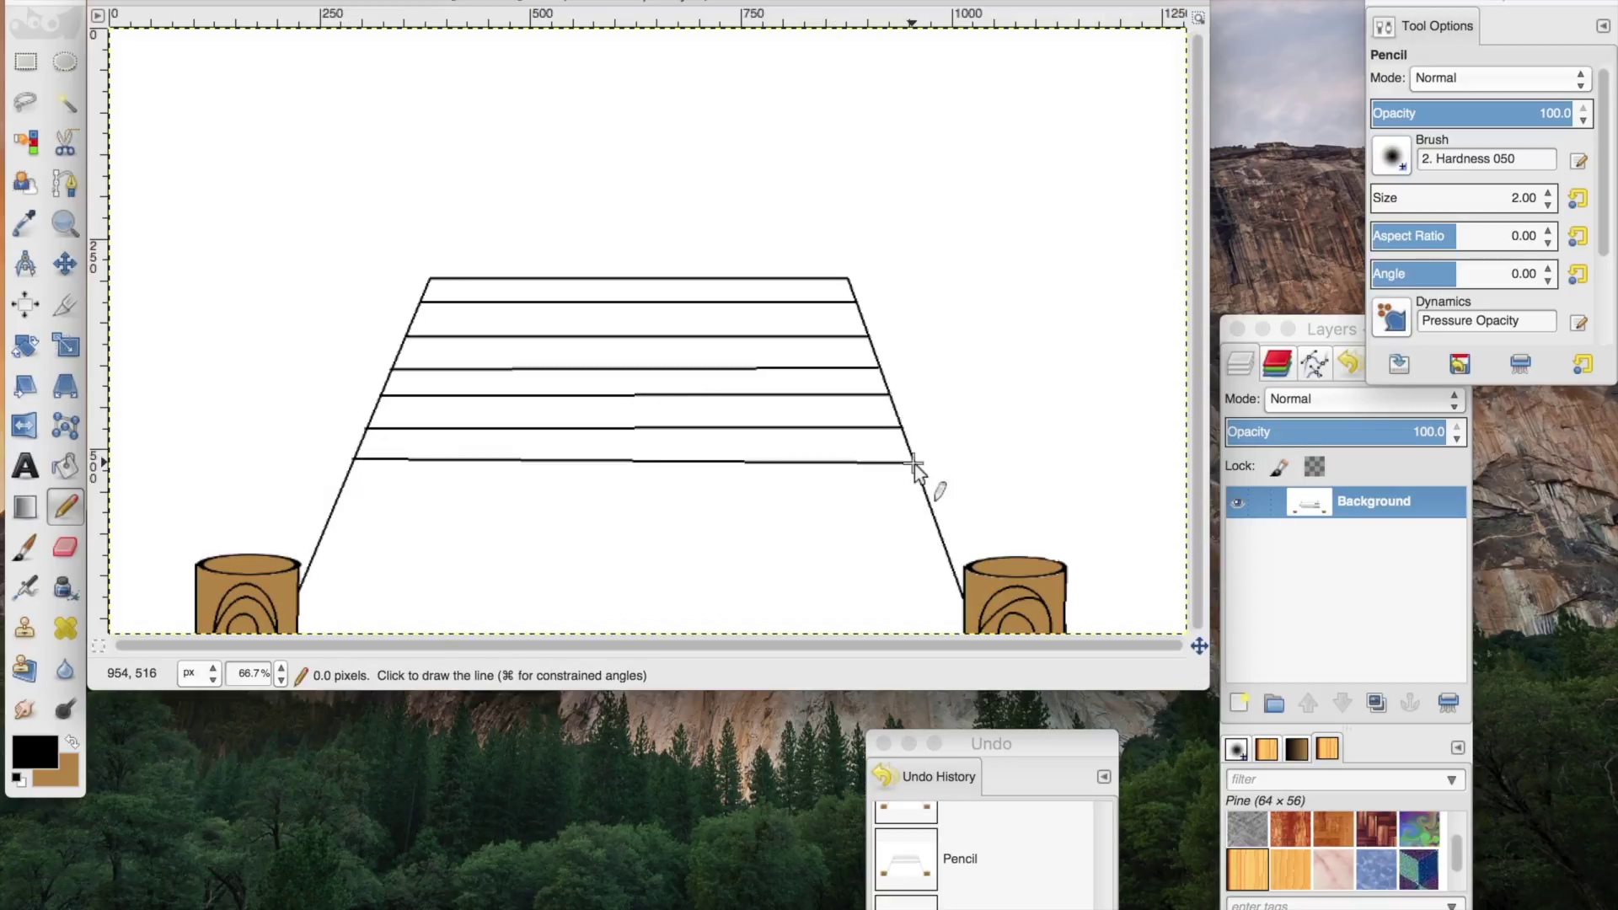
{"action": "left_click", "coordinate": [339, 494]}
{"action": "left_click", "coordinate": [924, 496], "text": "shift"}
{"action": "left_click", "coordinate": [331, 518]}
{"action": "left_click", "coordinate": [935, 525], "text": "shift"}
{"action": "left_click", "coordinate": [317, 547]}
{"action": "left_click", "coordinate": [944, 554], "text": "shift"}
{"action": "left_click", "coordinate": [299, 590]}
{"action": "left_click", "coordinate": [961, 593], "text": "shift"}
{"action": "left_click", "coordinate": [300, 624]}
{"action": "left_click", "coordinate": [965, 624], "text": "shift"}
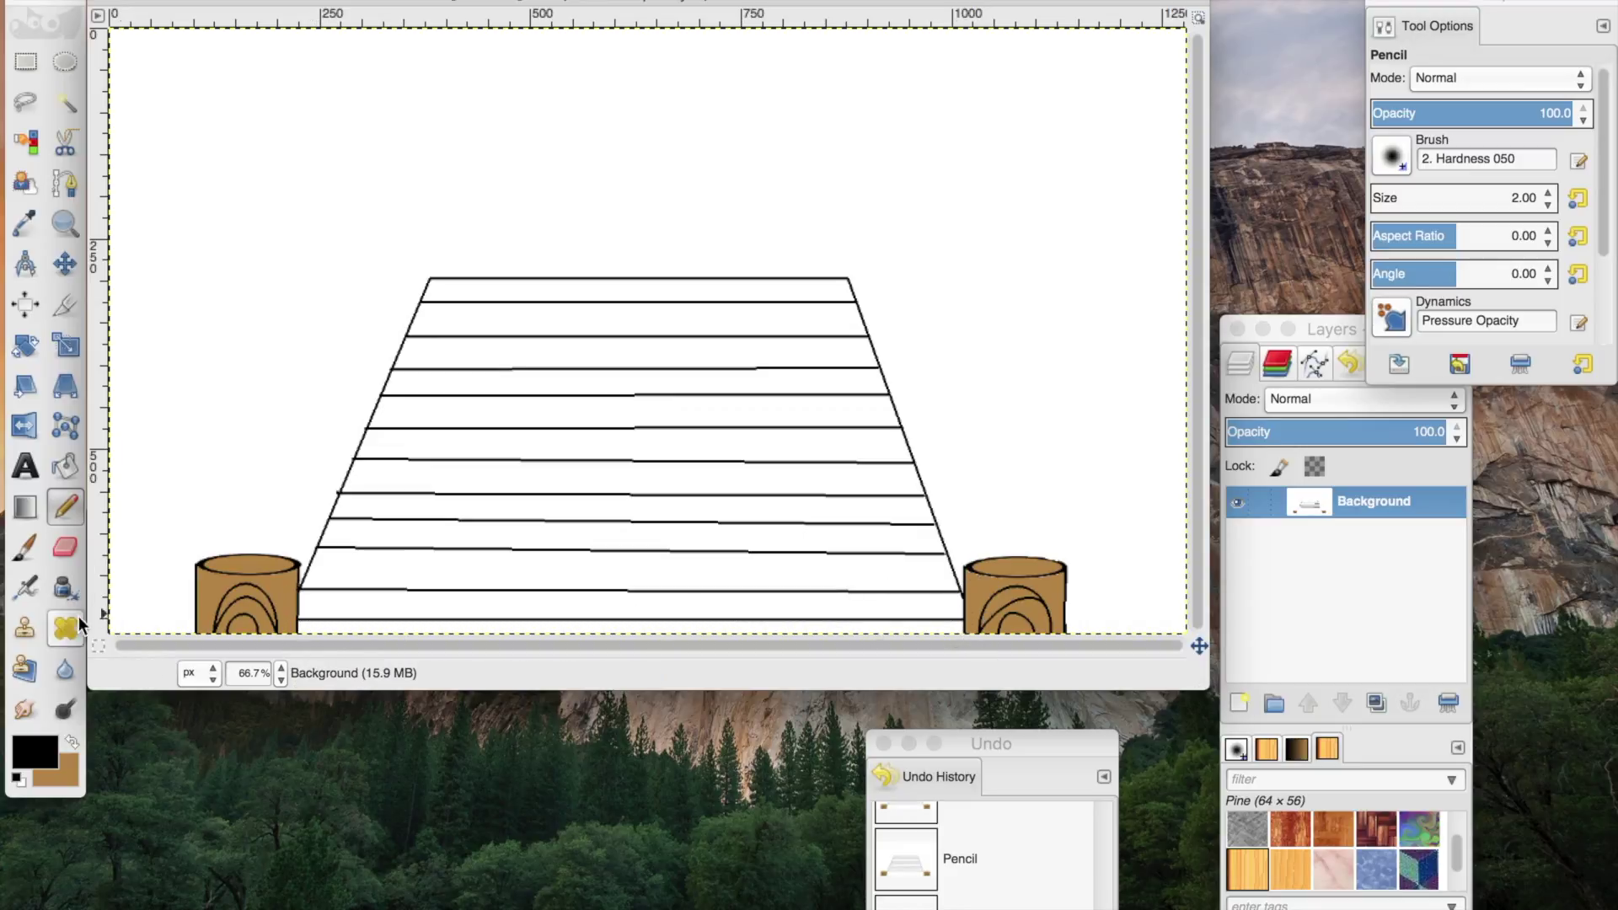
{"action": "left_click", "coordinate": [65, 102]}
Step: Select the left stump with Scissors Select, copy it, and move the pasted copy to the dock's top-left corner
{"action": "left_click", "coordinate": [64, 141]}
{"action": "left_click", "coordinate": [193, 628]}
{"action": "left_click", "coordinate": [193, 563]}
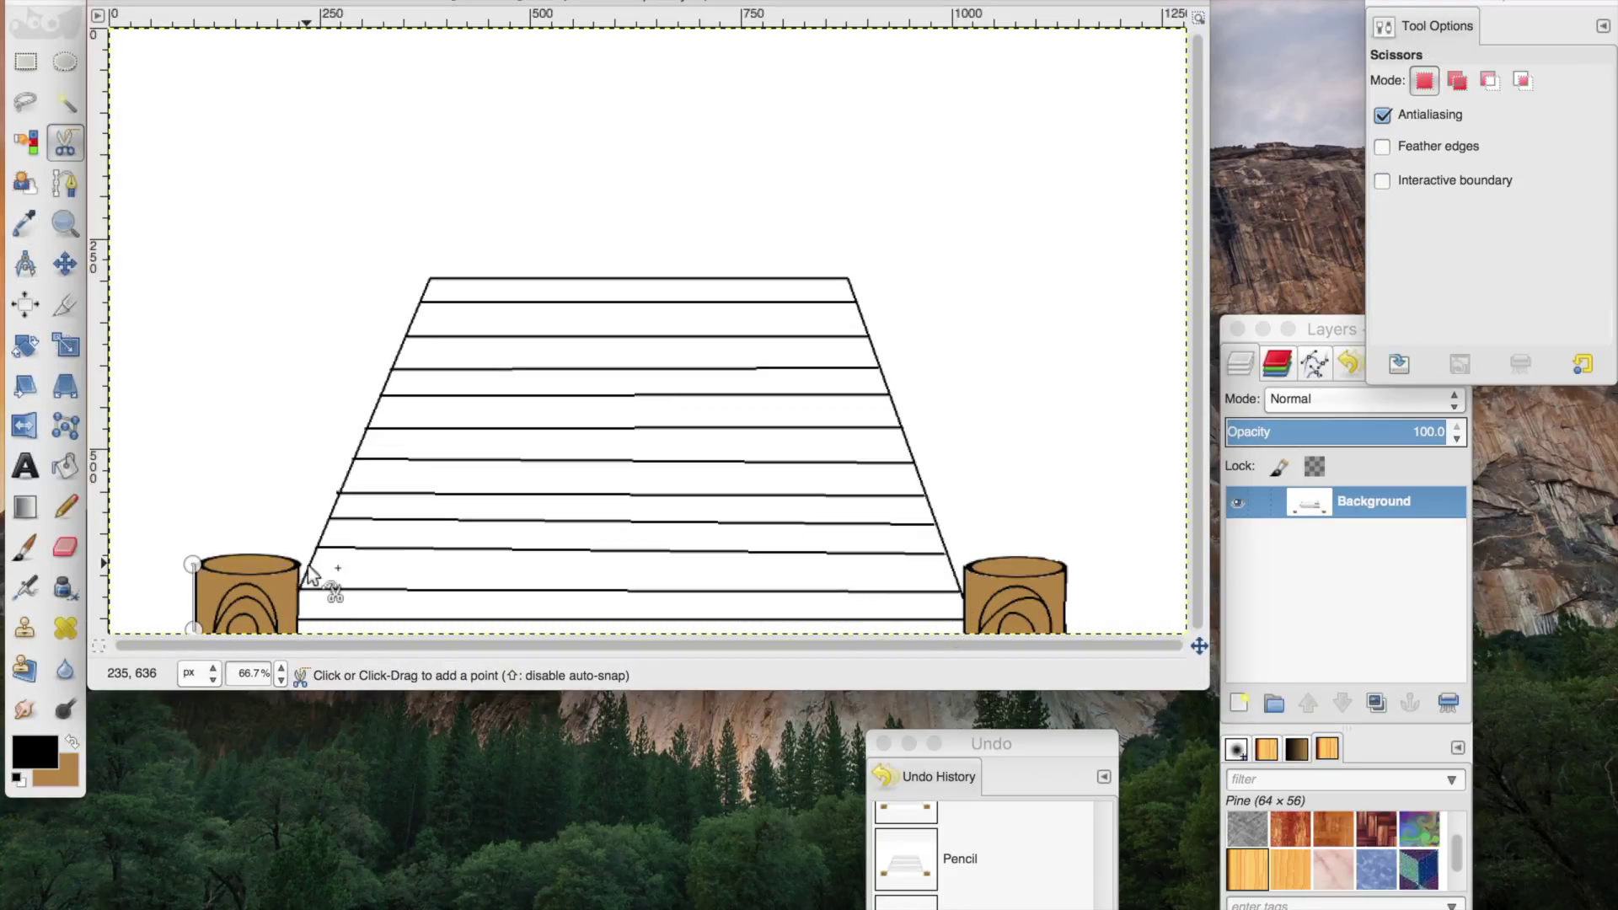
{"action": "left_click", "coordinate": [299, 561]}
{"action": "left_click", "coordinate": [251, 553]}
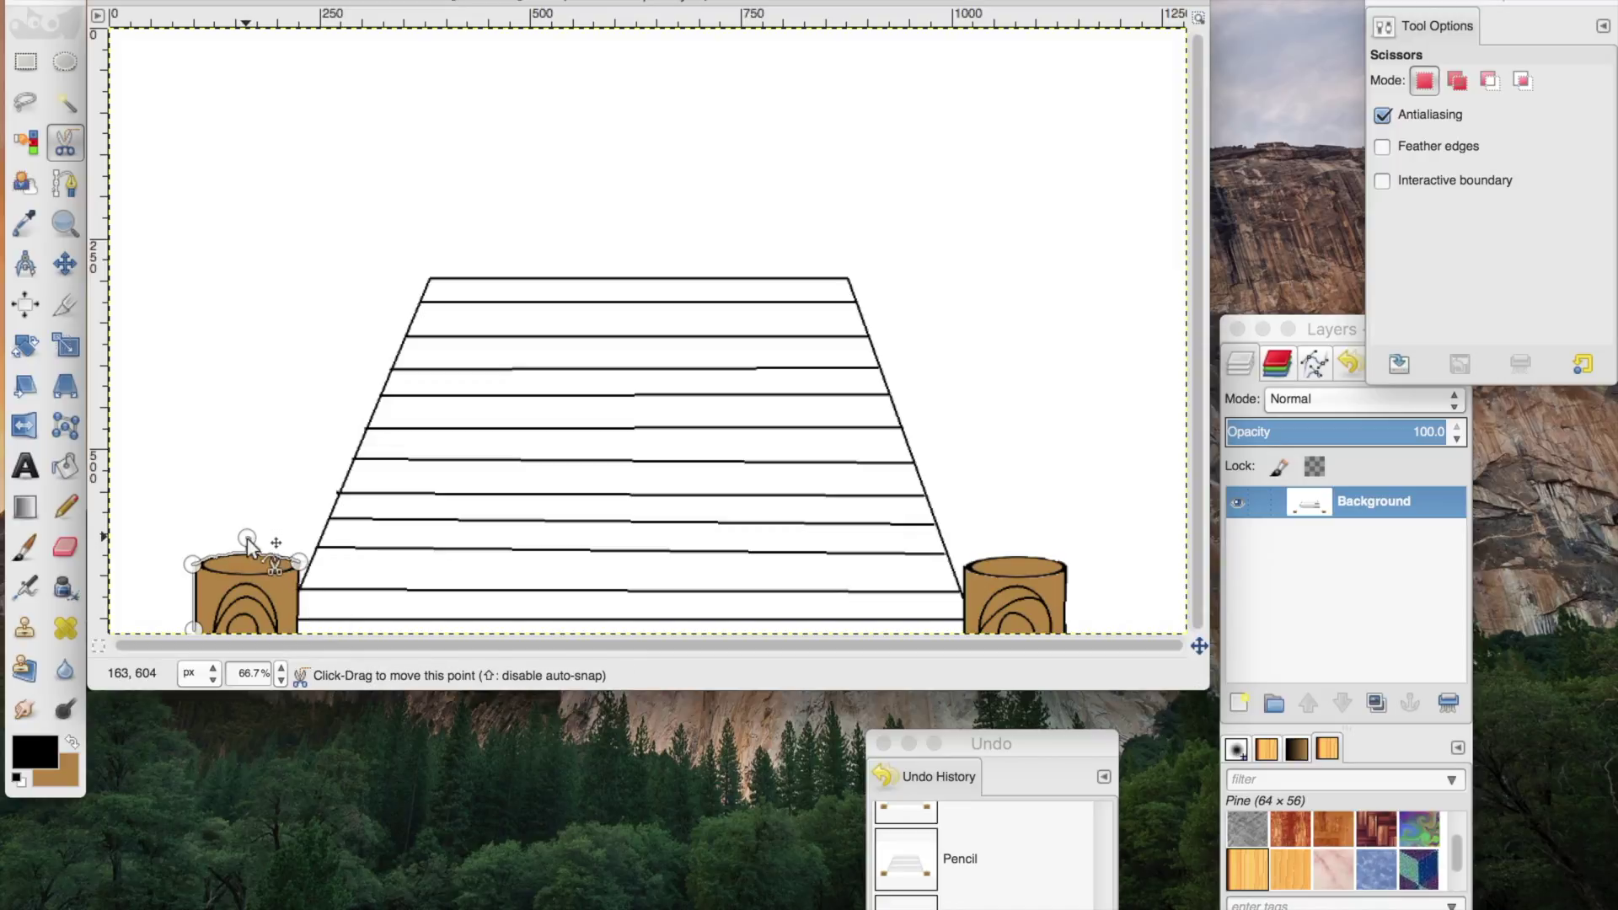
{"action": "key", "text": "Return"}
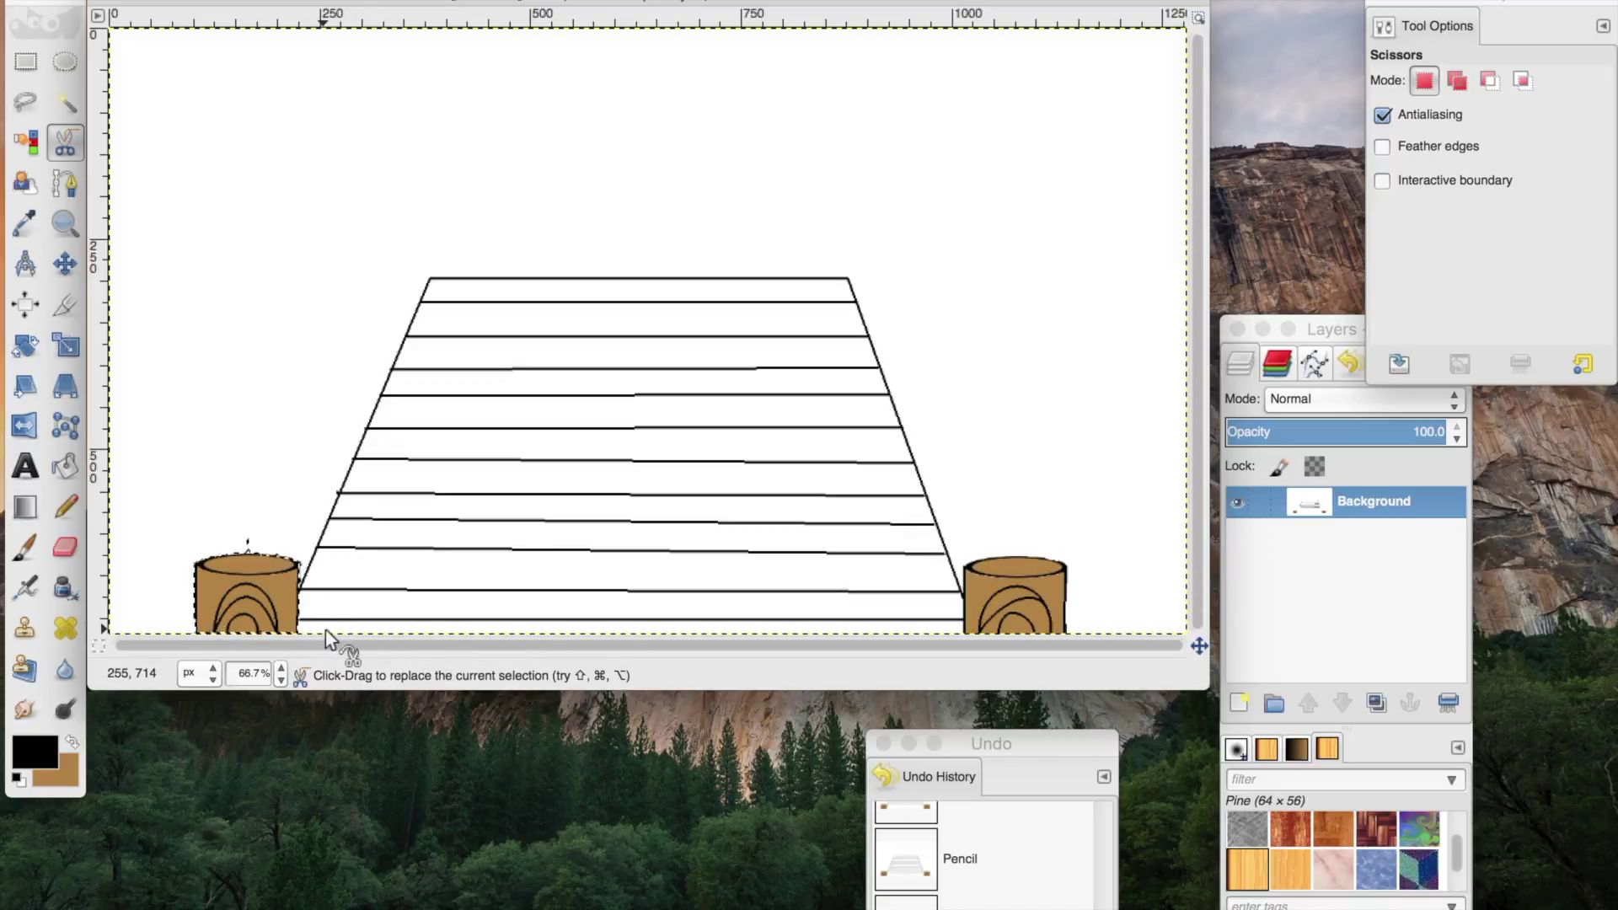
{"action": "key", "text": "ctrl+c"}
{"action": "key", "text": "ctrl+v"}
{"action": "key", "text": "m"}
{"action": "left_click_drag", "start_coordinate": [244, 598], "coordinate": [399, 255]}
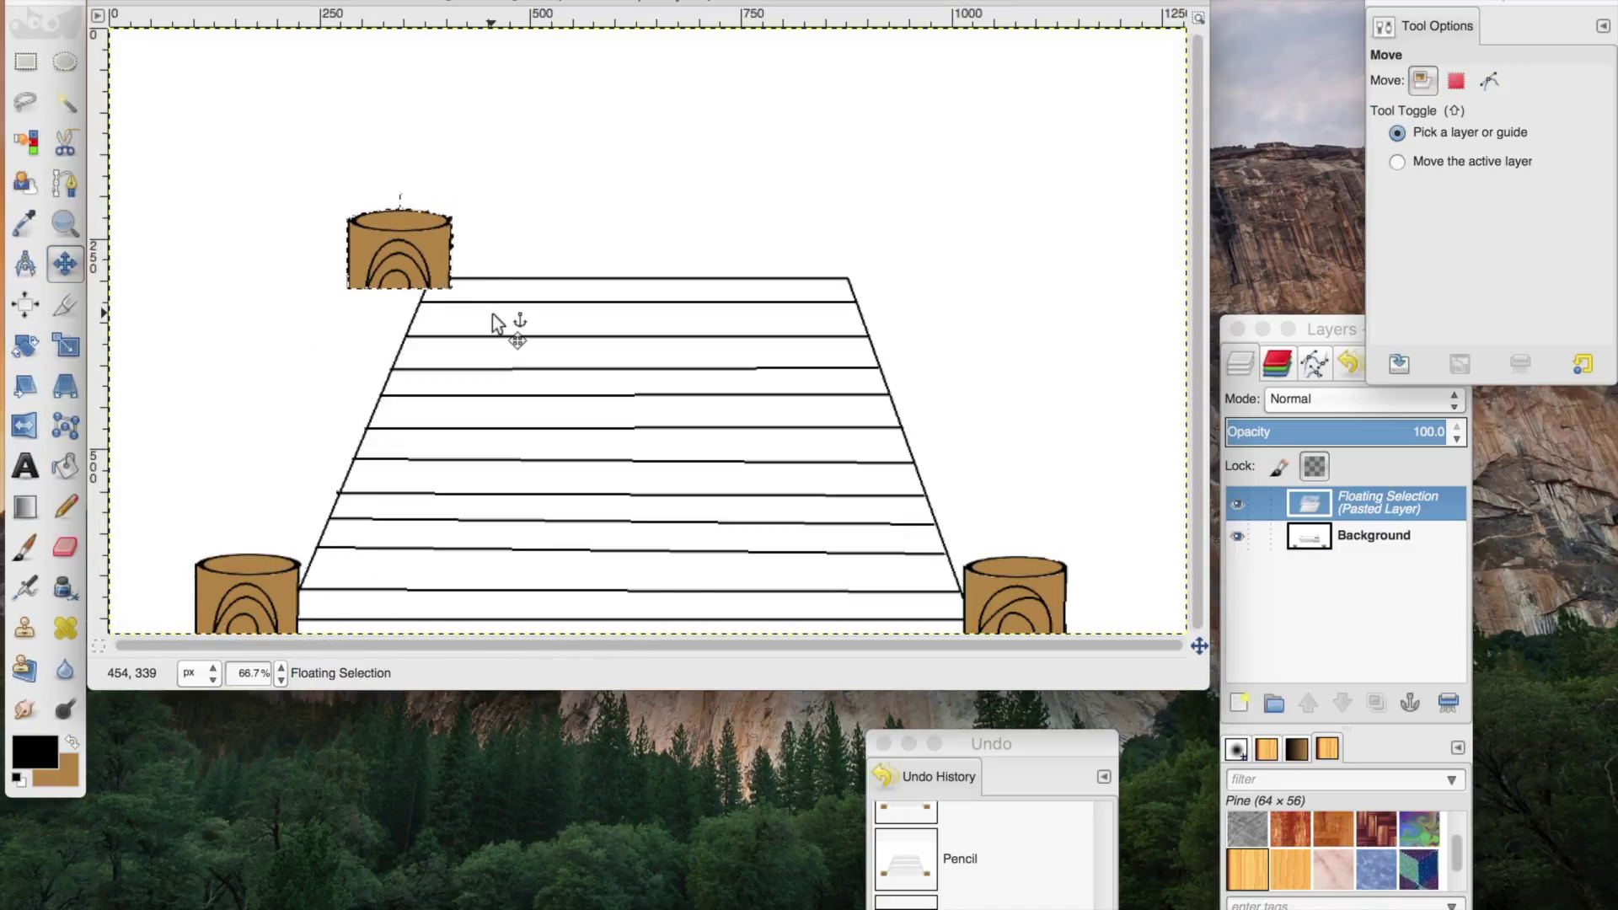
Step: Anchor the stump copy, then undo back to the floating copy
{"action": "left_click", "coordinate": [65, 505]}
{"action": "key", "text": "ctrl+h"}
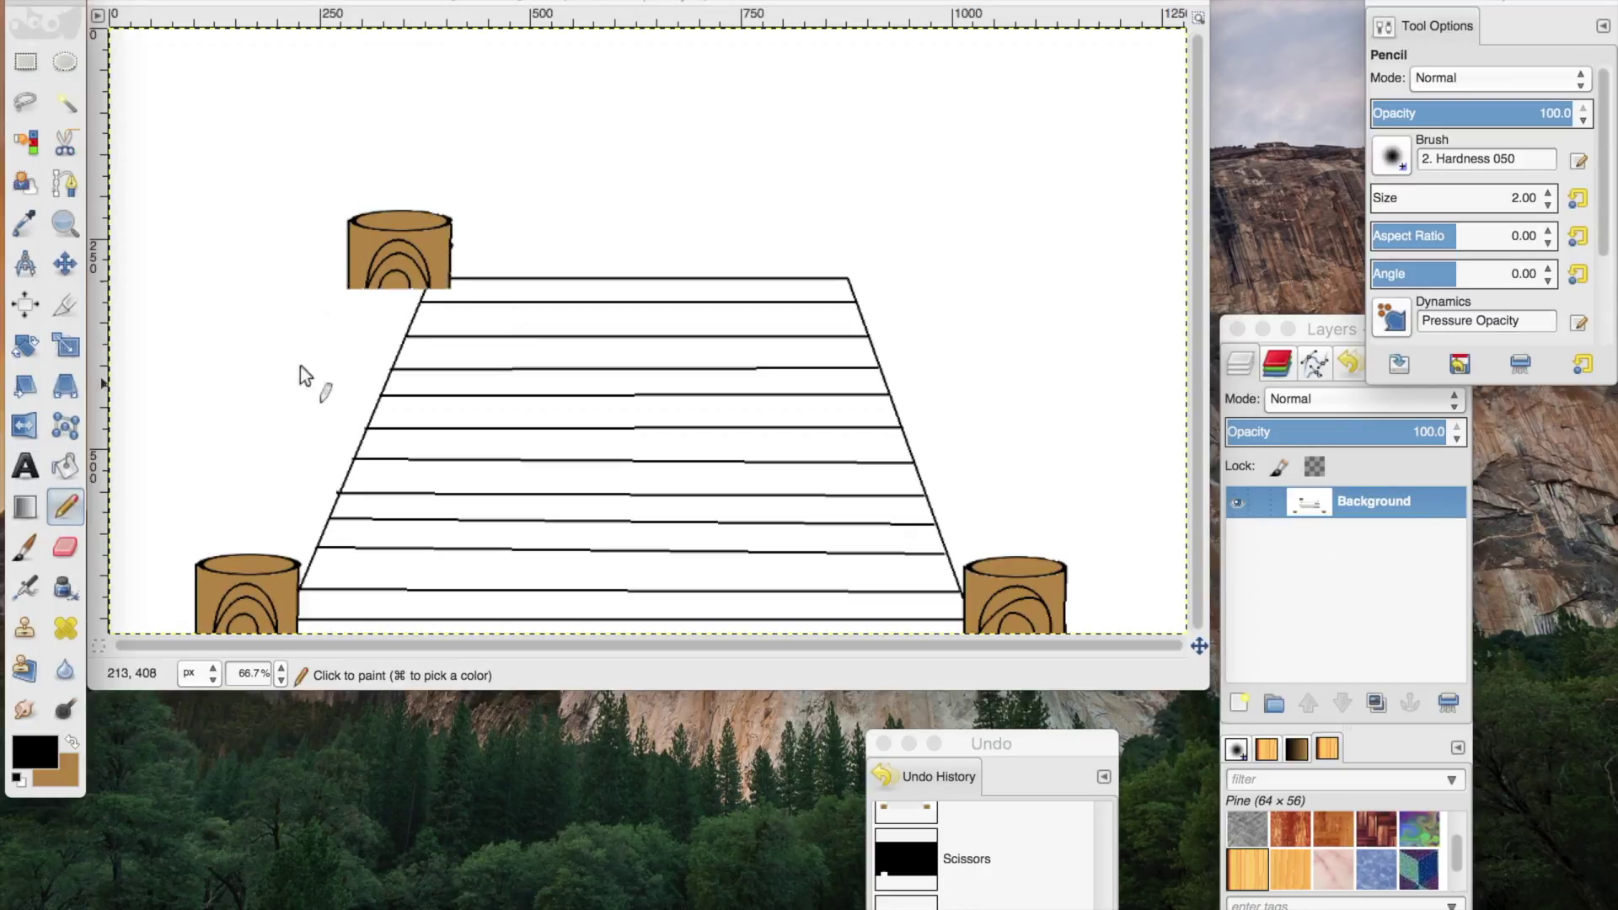
{"action": "left_click", "coordinate": [347, 289]}
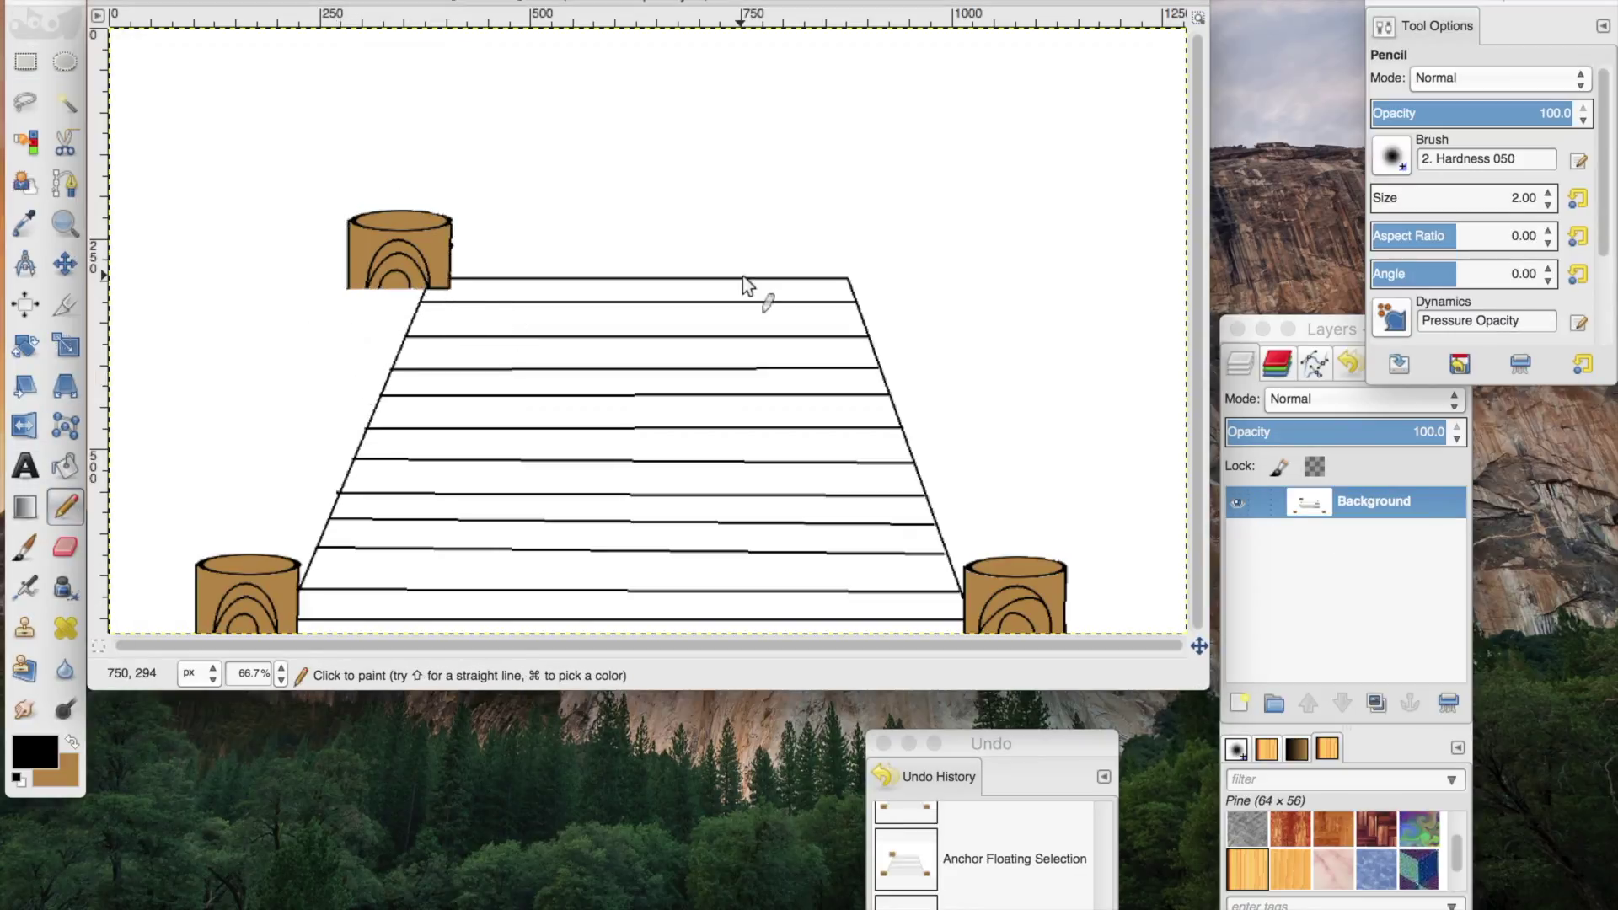
{"action": "key", "text": "ctrl+z"}
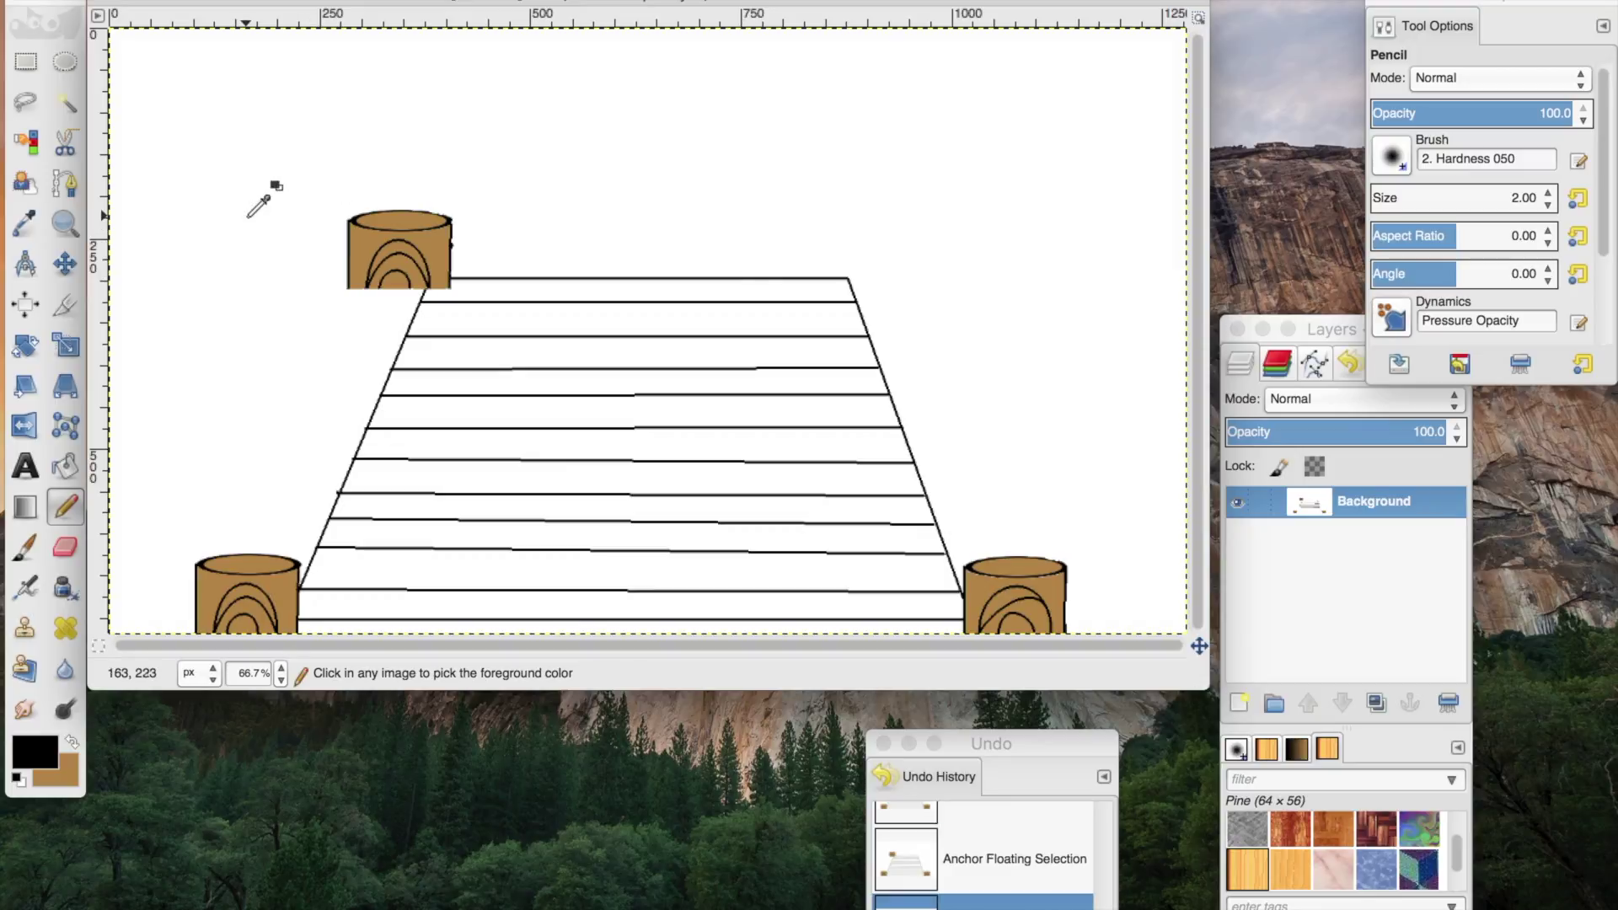
{"action": "key", "text": "ctrl+z"}
{"action": "key", "text": "ctrl+z"}
Step: Scale the stump copy down to 98 x 96 and anchor it
{"action": "left_click", "coordinate": [66, 346]}
{"action": "left_click", "coordinate": [400, 248]}
{"action": "left_click_drag", "start_coordinate": [347, 211], "coordinate": [373, 223]}
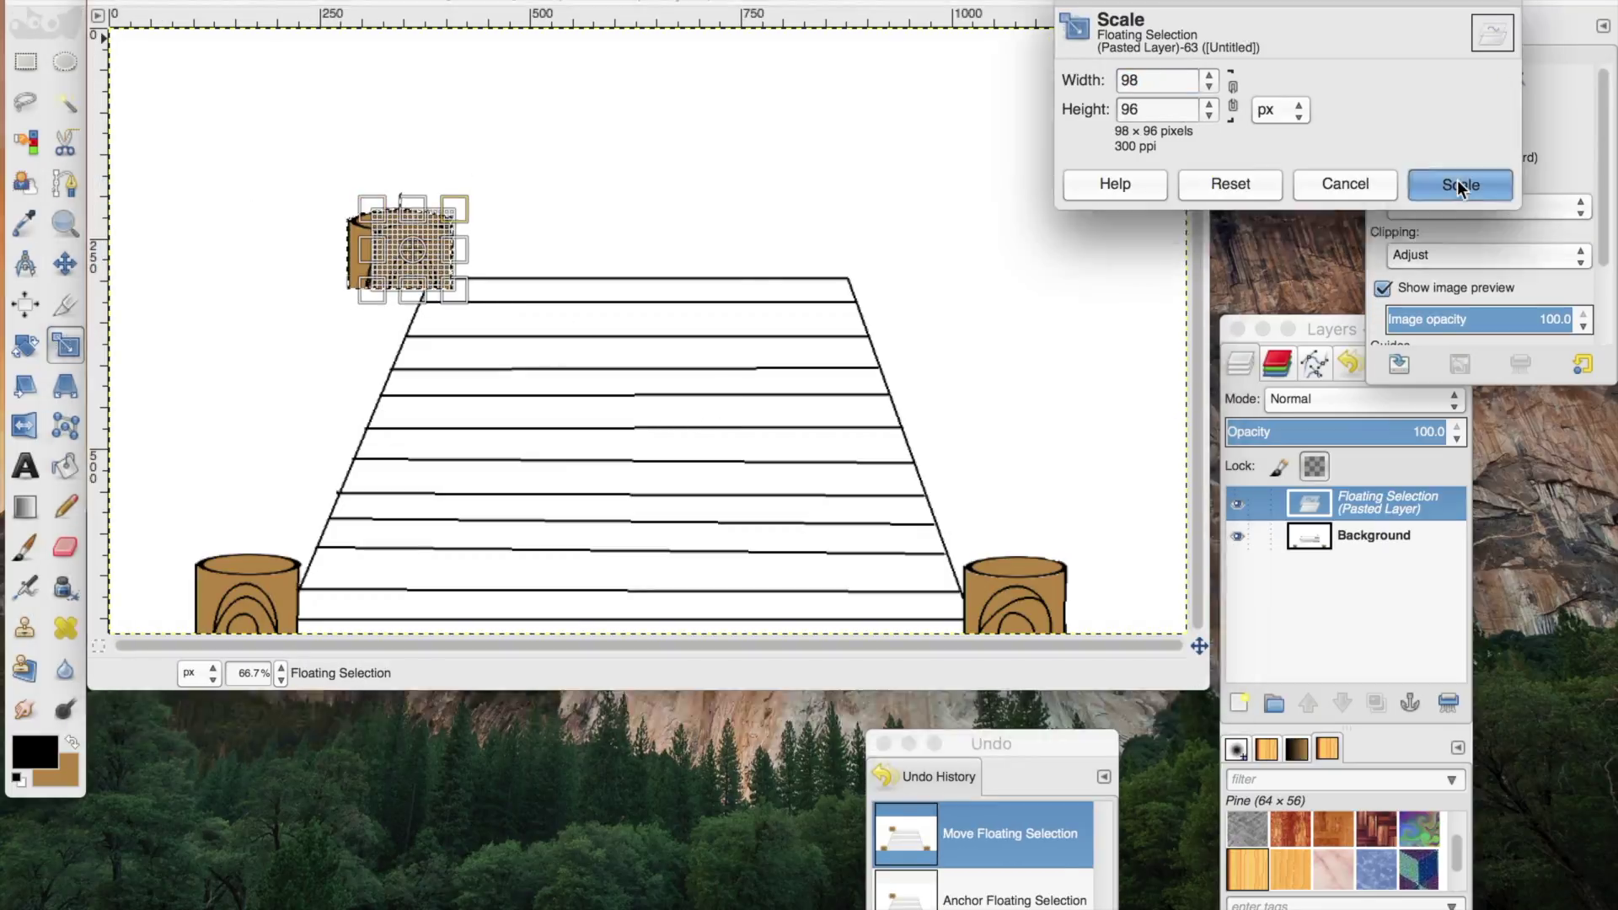
{"action": "left_click", "coordinate": [1451, 180]}
{"action": "key", "text": "ctrl+h"}
{"action": "key", "text": "n"}
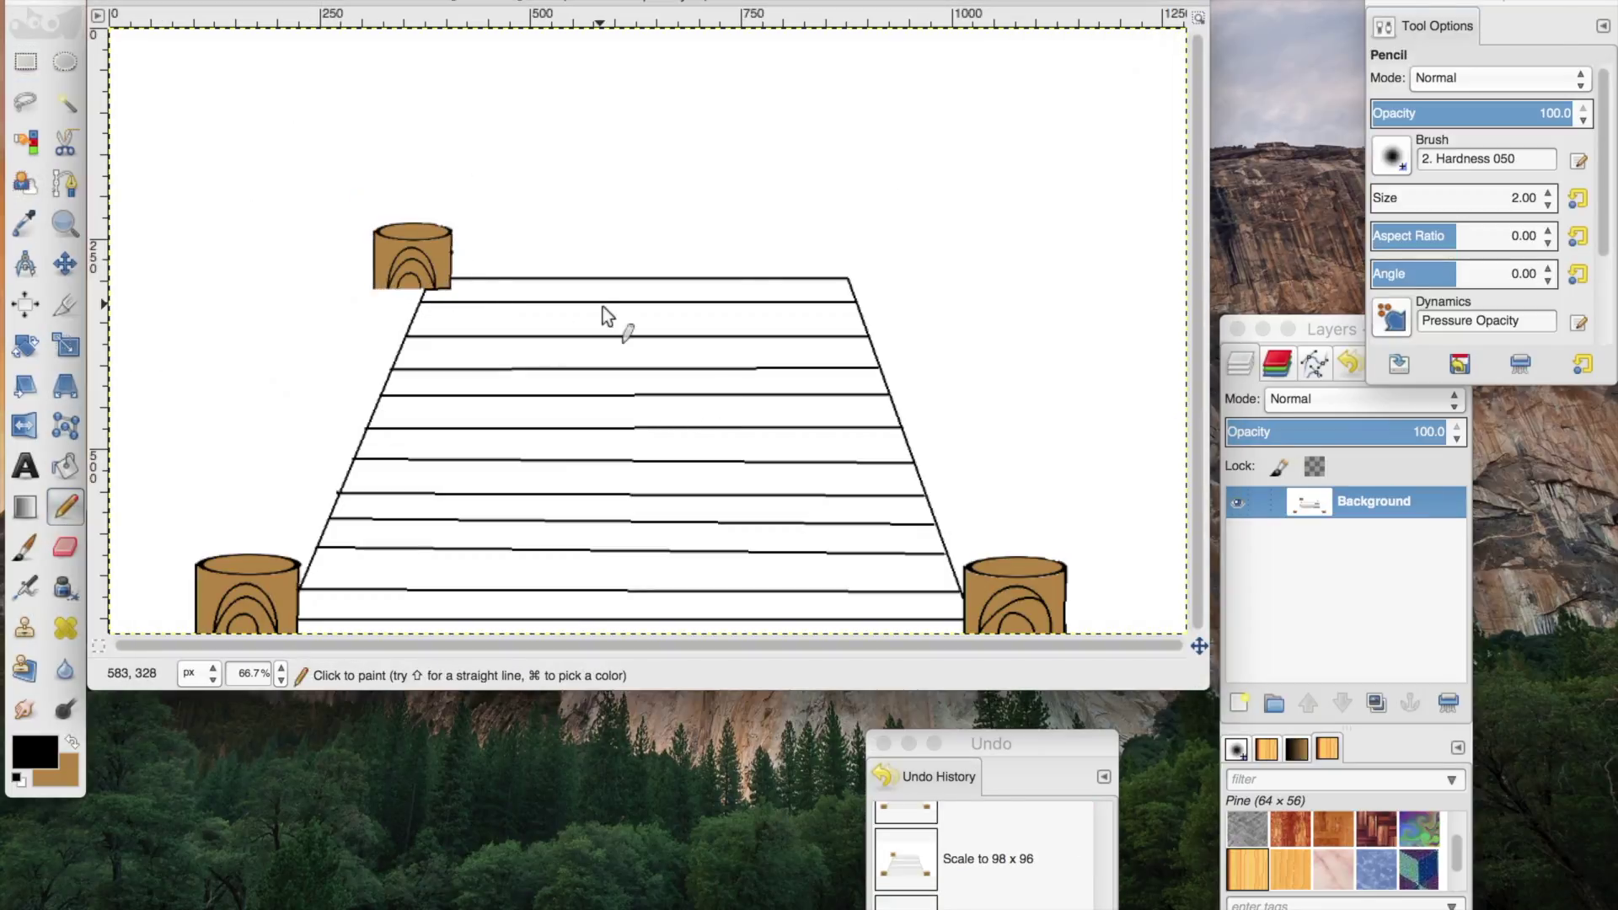
{"action": "left_click", "coordinate": [65, 144]}
{"action": "left_click", "coordinate": [965, 633]}
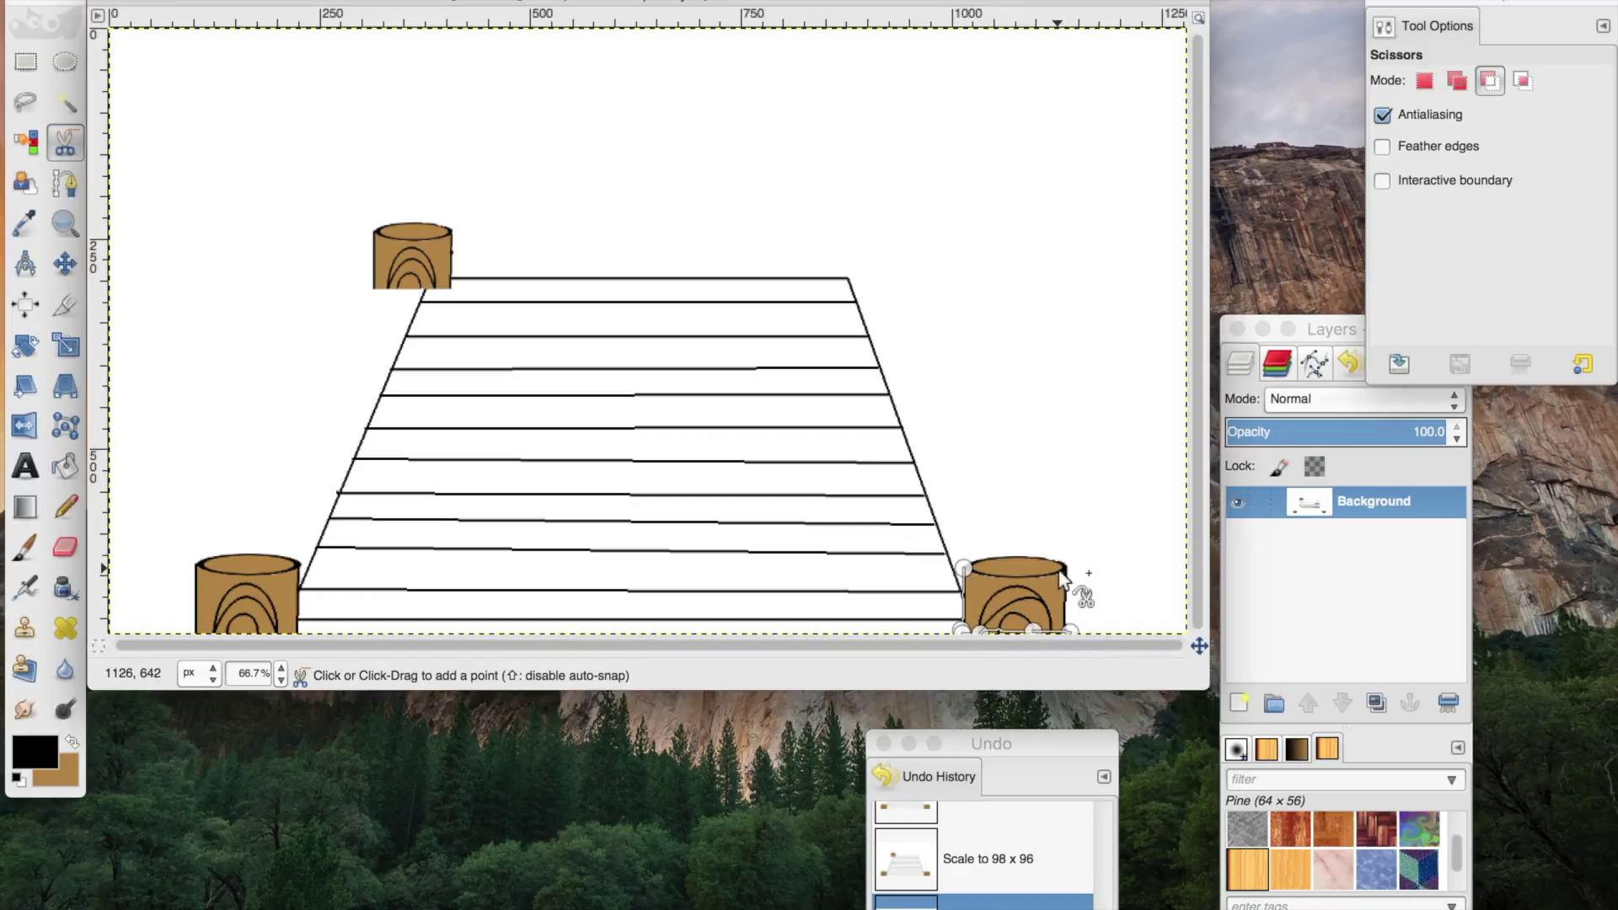
Step: Discard the first right-stump outline and clear the selection
{"action": "left_click_drag", "start_coordinate": [986, 741], "coordinate": [994, 765]}
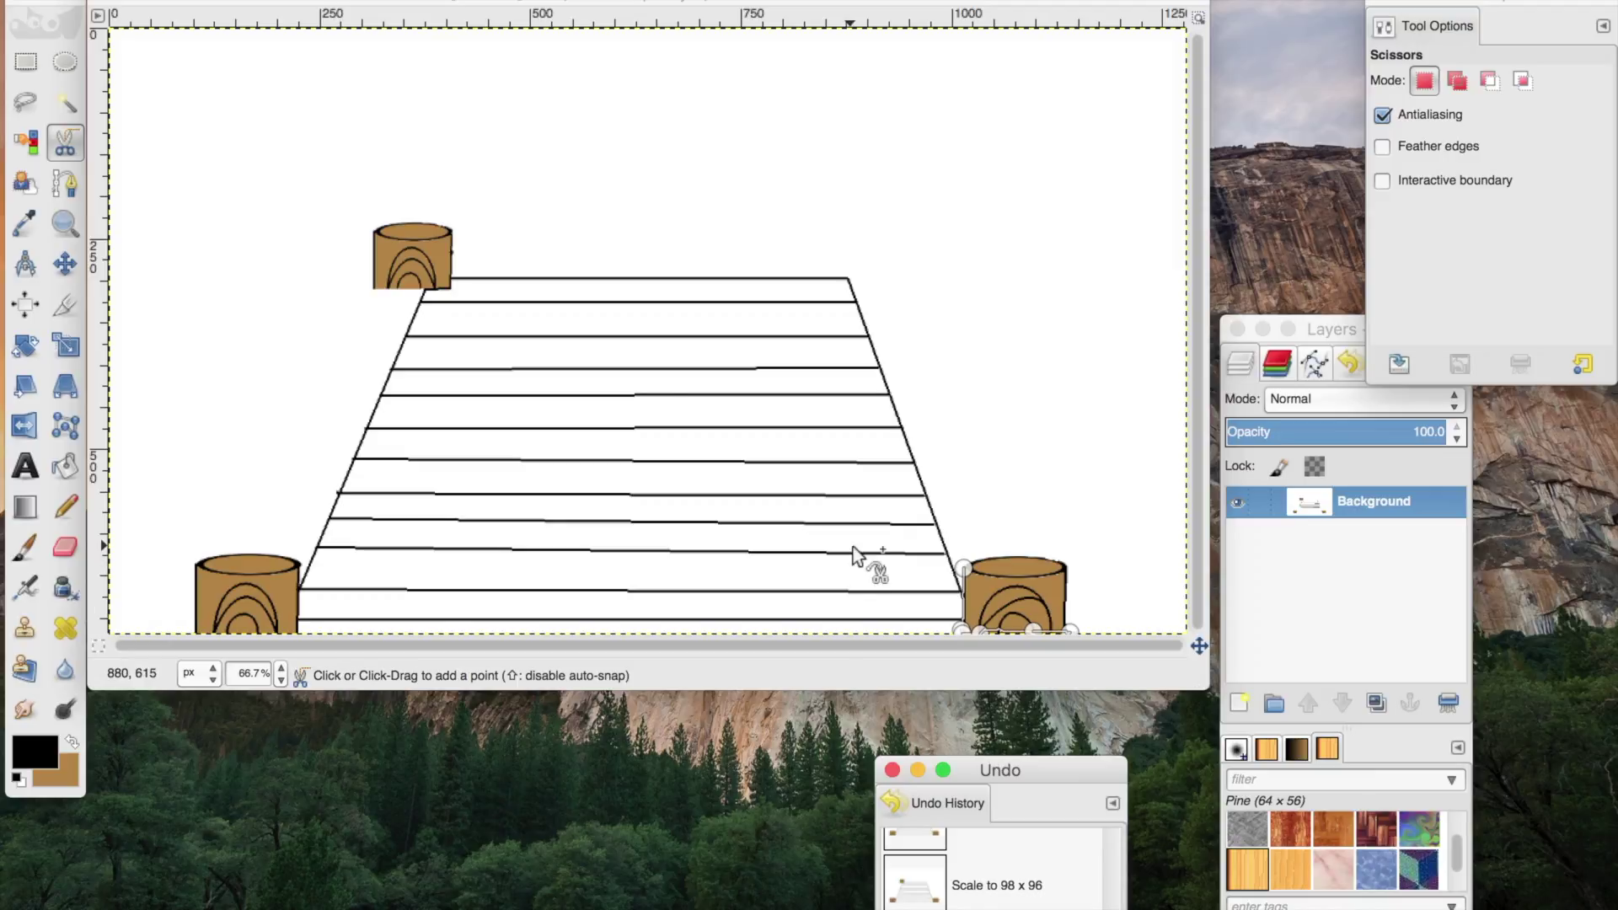
{"action": "left_click", "coordinate": [25, 61]}
{"action": "left_click", "coordinate": [65, 102]}
{"action": "left_click", "coordinate": [968, 569]}
{"action": "left_click", "coordinate": [25, 61]}
{"action": "key", "text": "ctrl+shift+a"}
Step: Trace the right stump's edge with a path, then return to Scissors Select
{"action": "key", "text": "b"}
{"action": "left_click", "coordinate": [962, 630]}
{"action": "left_click", "coordinate": [963, 563]}
{"action": "left_click", "coordinate": [1015, 554]}
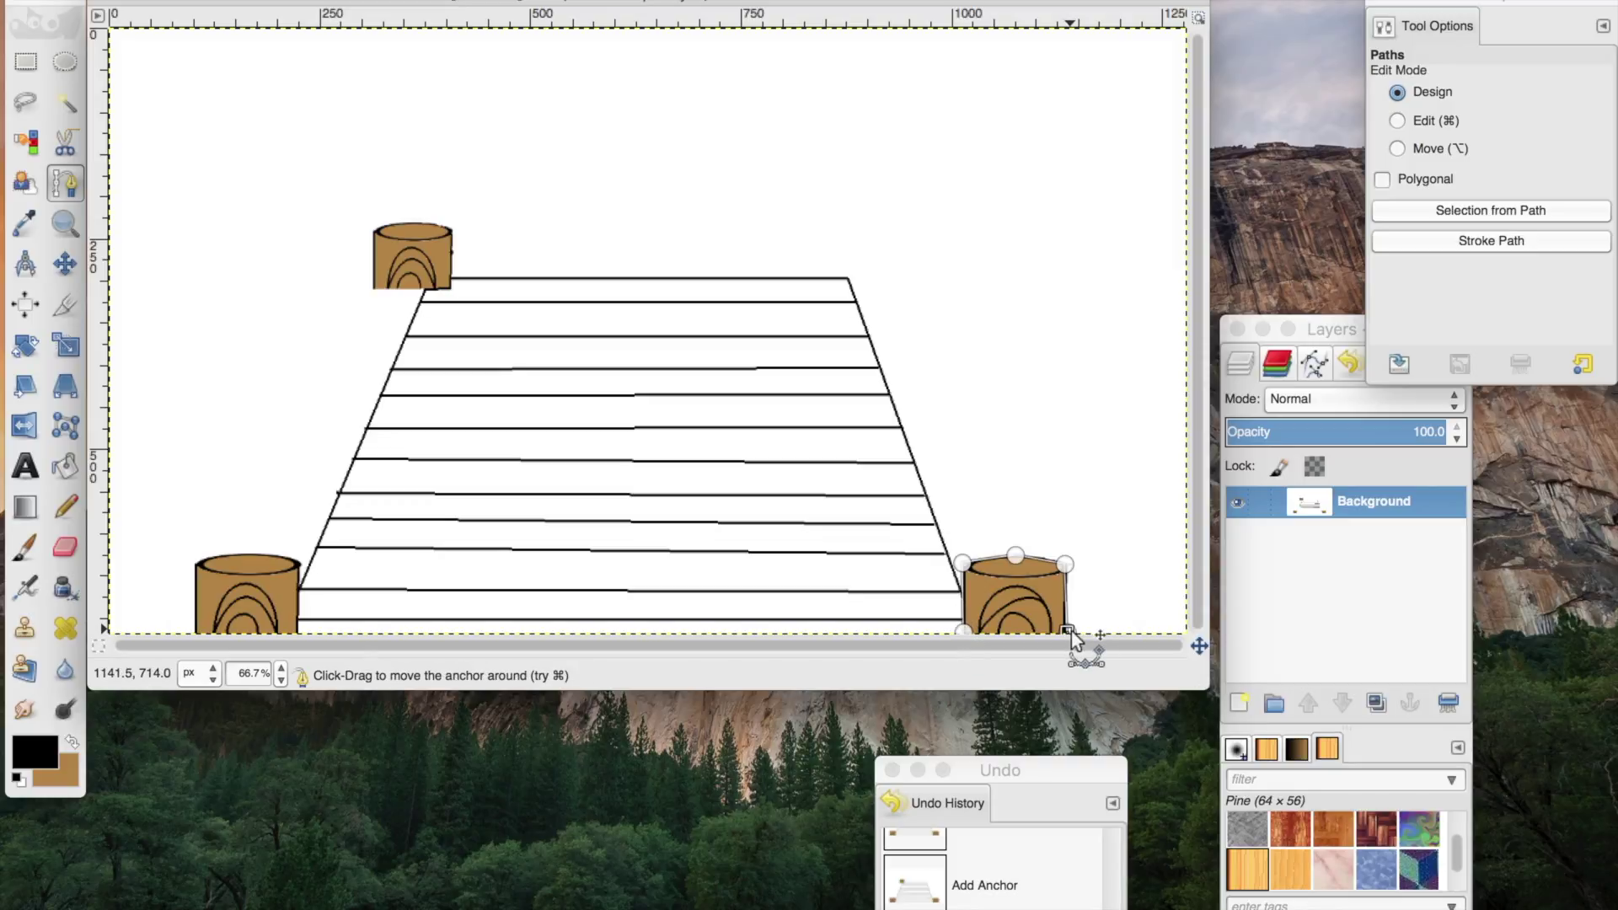
{"action": "key", "text": "i"}
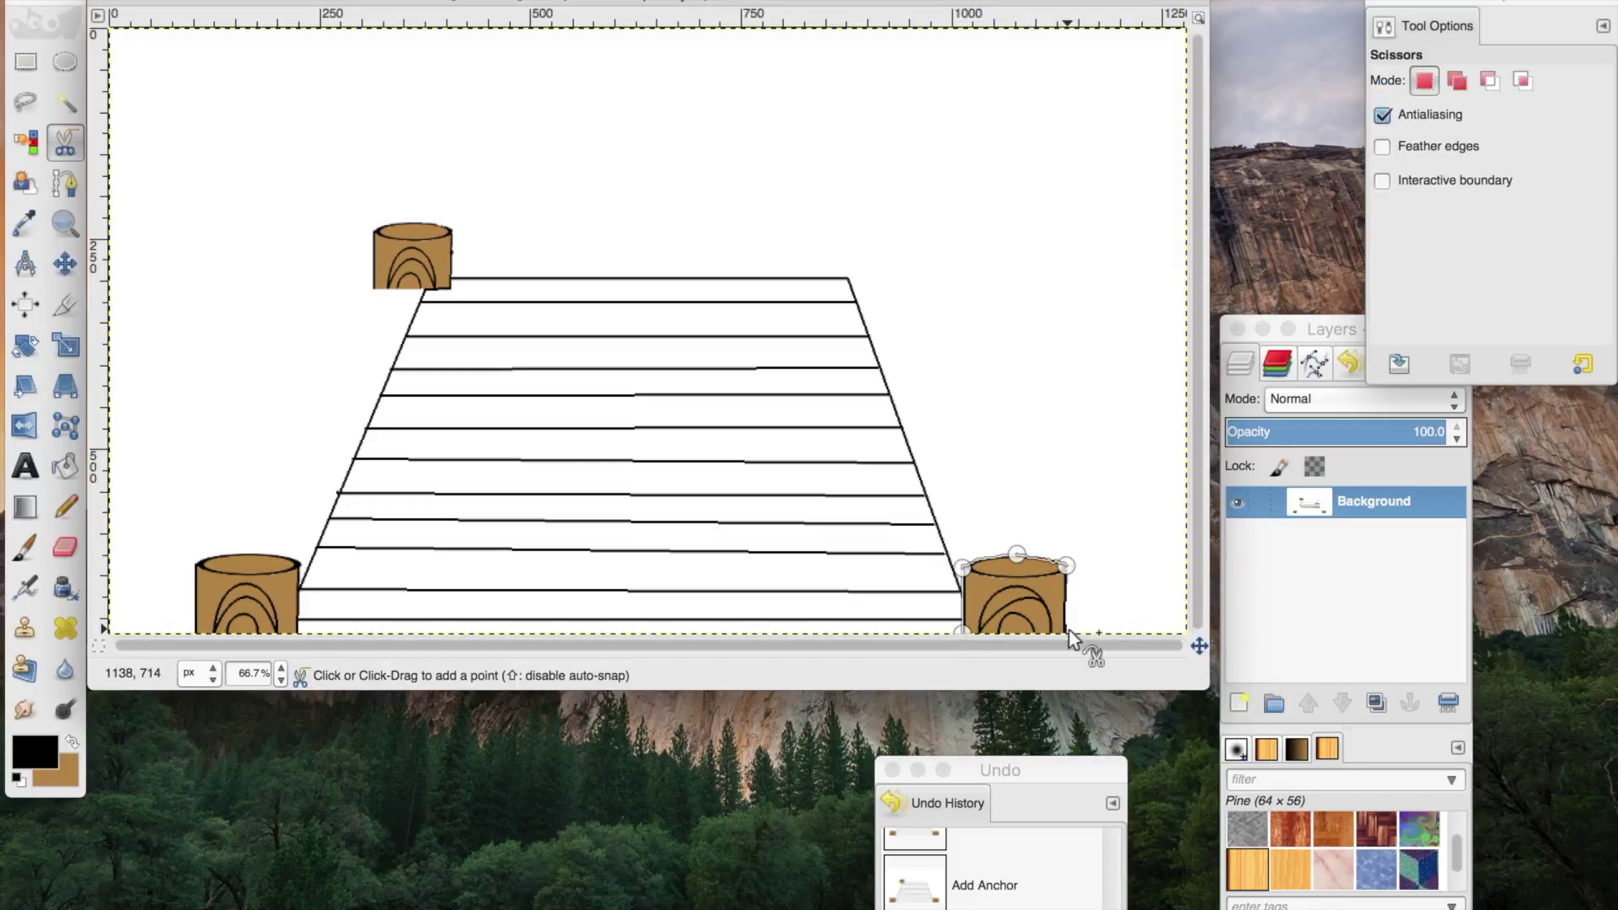
Step: Copy the selected right stump and move the pasted copy to the dock's top-right corner
{"action": "key", "text": "Return"}
{"action": "key", "text": "ctrl+c"}
{"action": "key", "text": "ctrl+v"}
{"action": "key", "text": "m"}
{"action": "mouse_move", "coordinate": [1034, 599]}
{"action": "left_mouse_down"}
{"action": "mouse_move", "coordinate": [862, 239]}
{"action": "mouse_move", "coordinate": [910, 229]}
{"action": "left_mouse_up"}
Step: Scale the right stump copy down and anchor it
{"action": "key", "text": "shift+s"}
{"action": "left_click", "coordinate": [882, 244]}
{"action": "left_click", "coordinate": [1474, 179]}
{"action": "key", "text": "m"}
{"action": "key", "text": "n"}
{"action": "key", "text": "ctrl+h"}
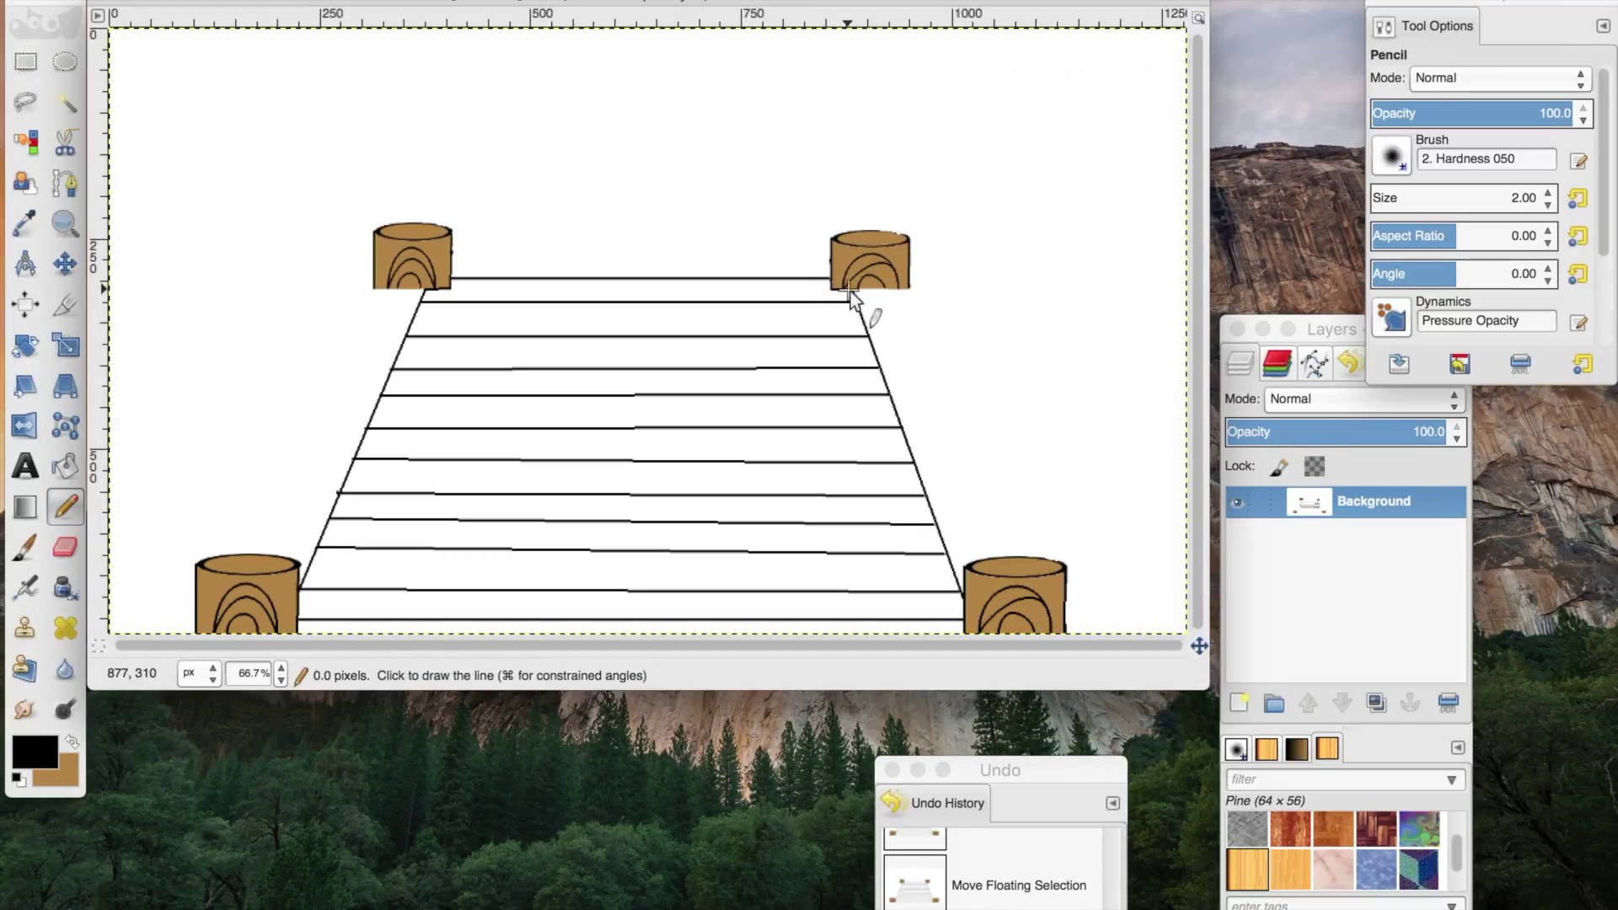
{"action": "key", "text": "m"}
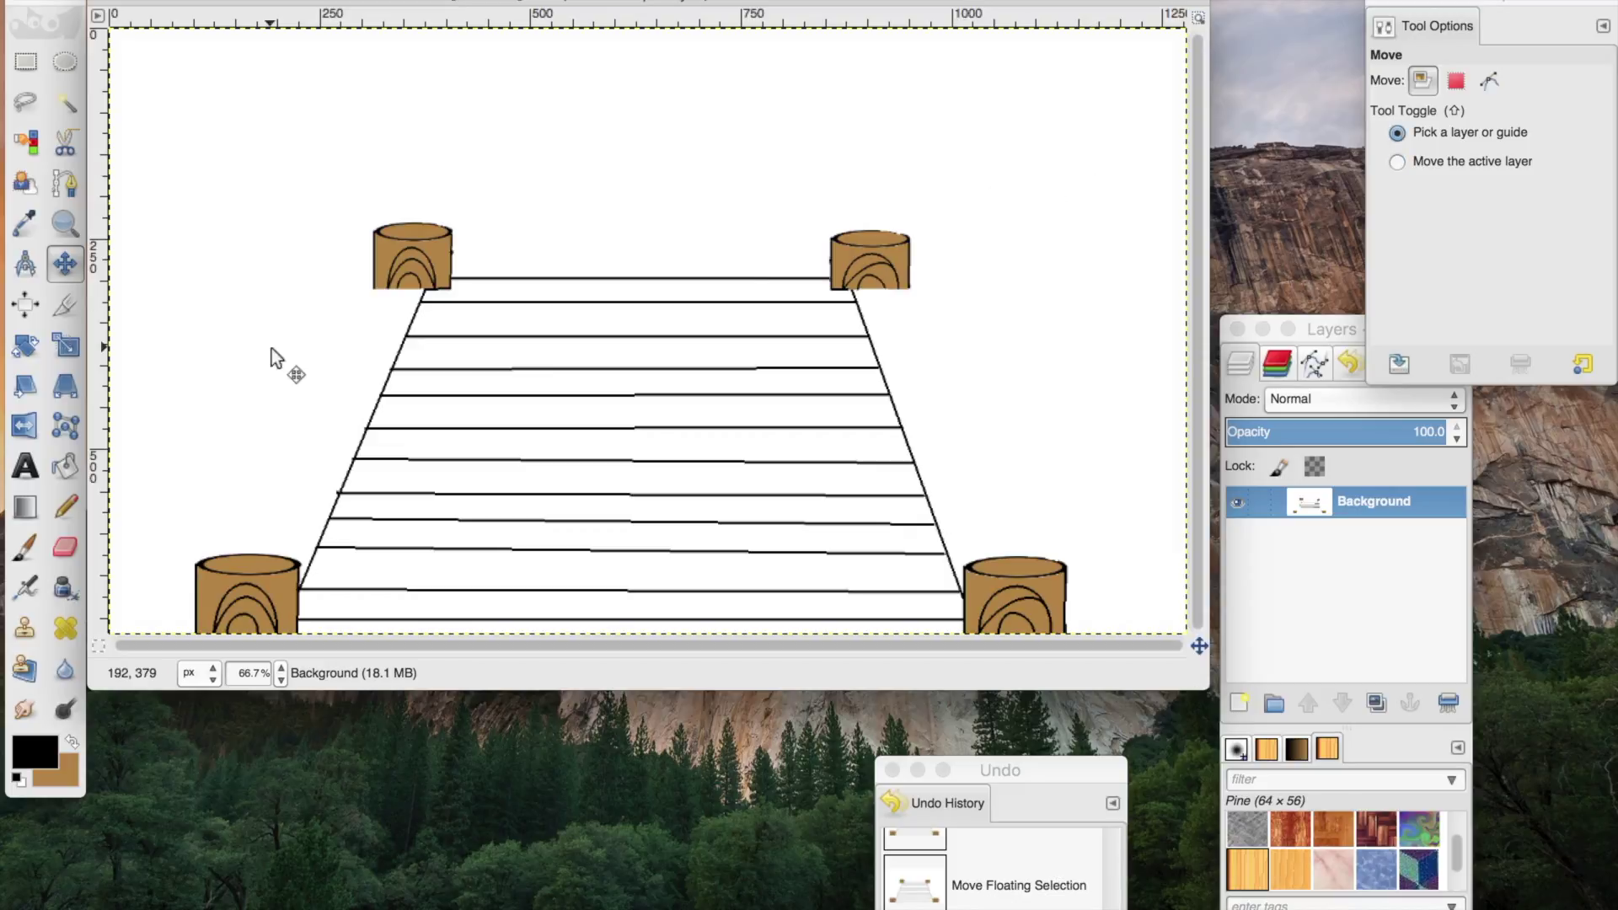
{"action": "left_click", "coordinate": [65, 506]}
Step: Draw a straight horizon line across the canvas
{"action": "key", "text": "m"}
{"action": "key", "text": "n"}
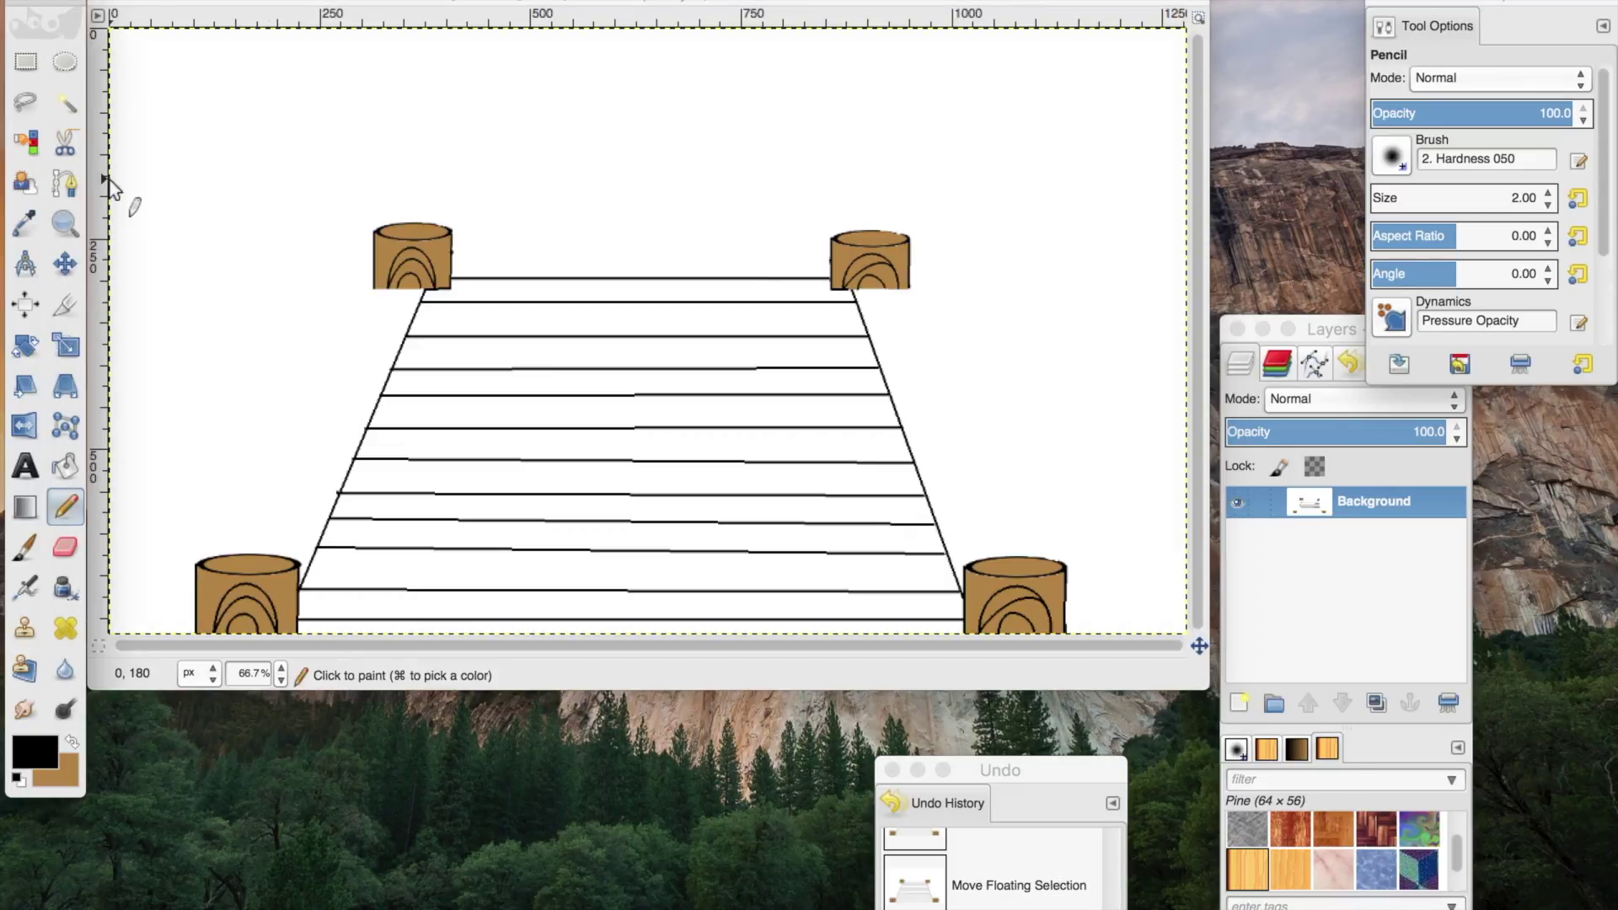
{"action": "left_click", "coordinate": [110, 180]}
{"action": "left_click", "coordinate": [1188, 178], "text": "shift"}
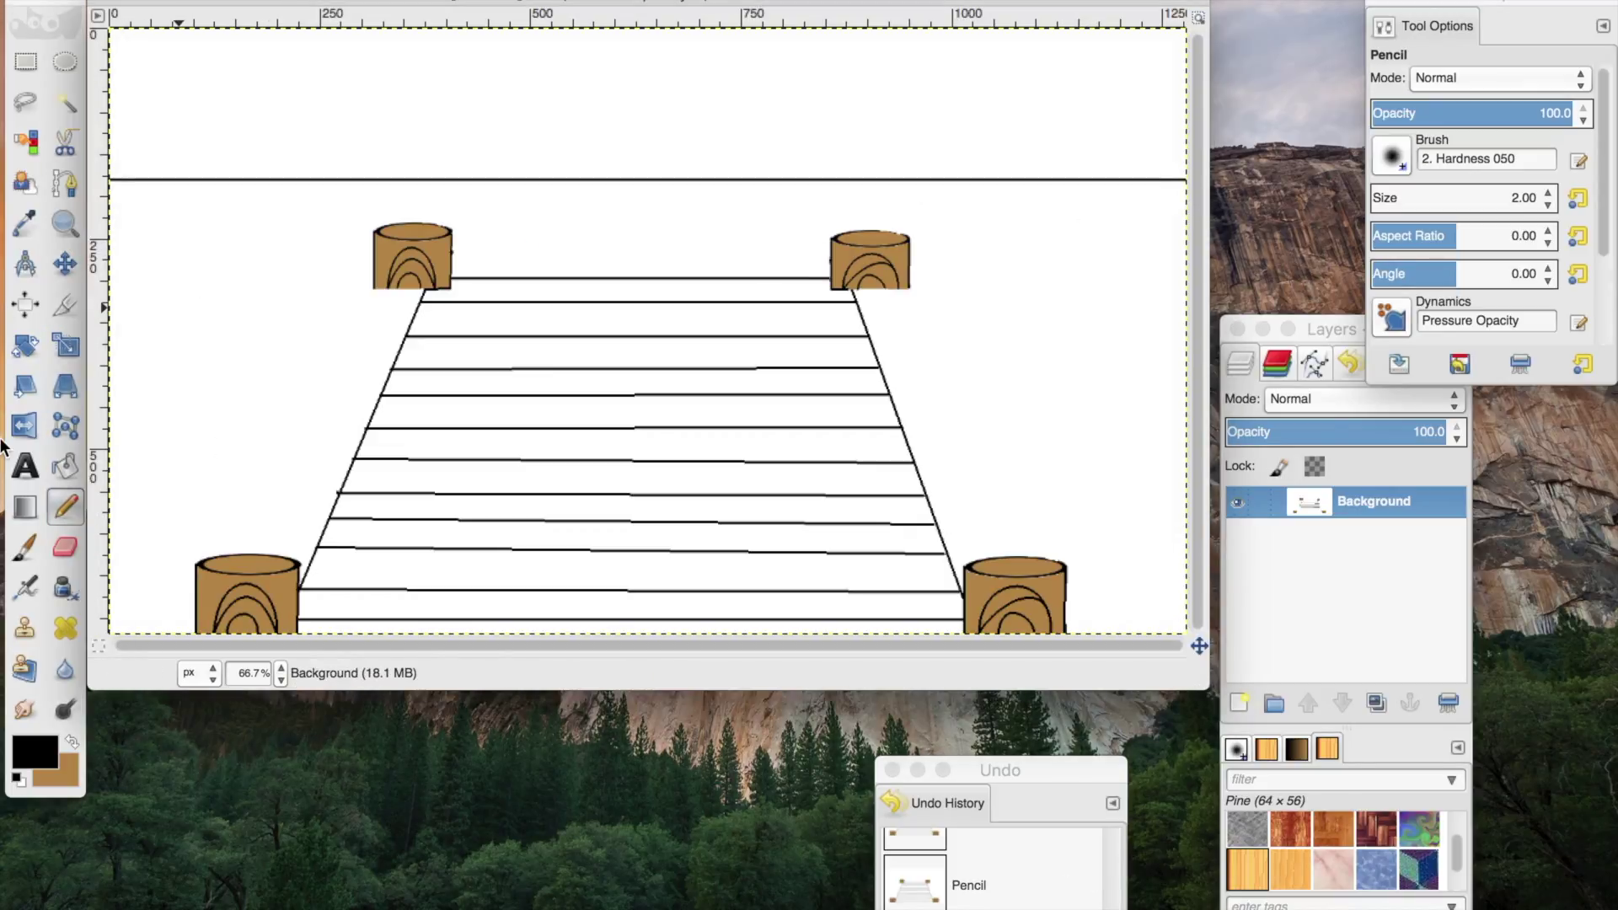
Step: Make wood brown the foreground colour and select the plank strips between the lines
{"action": "left_click", "coordinate": [72, 741]}
{"action": "left_click", "coordinate": [34, 749]}
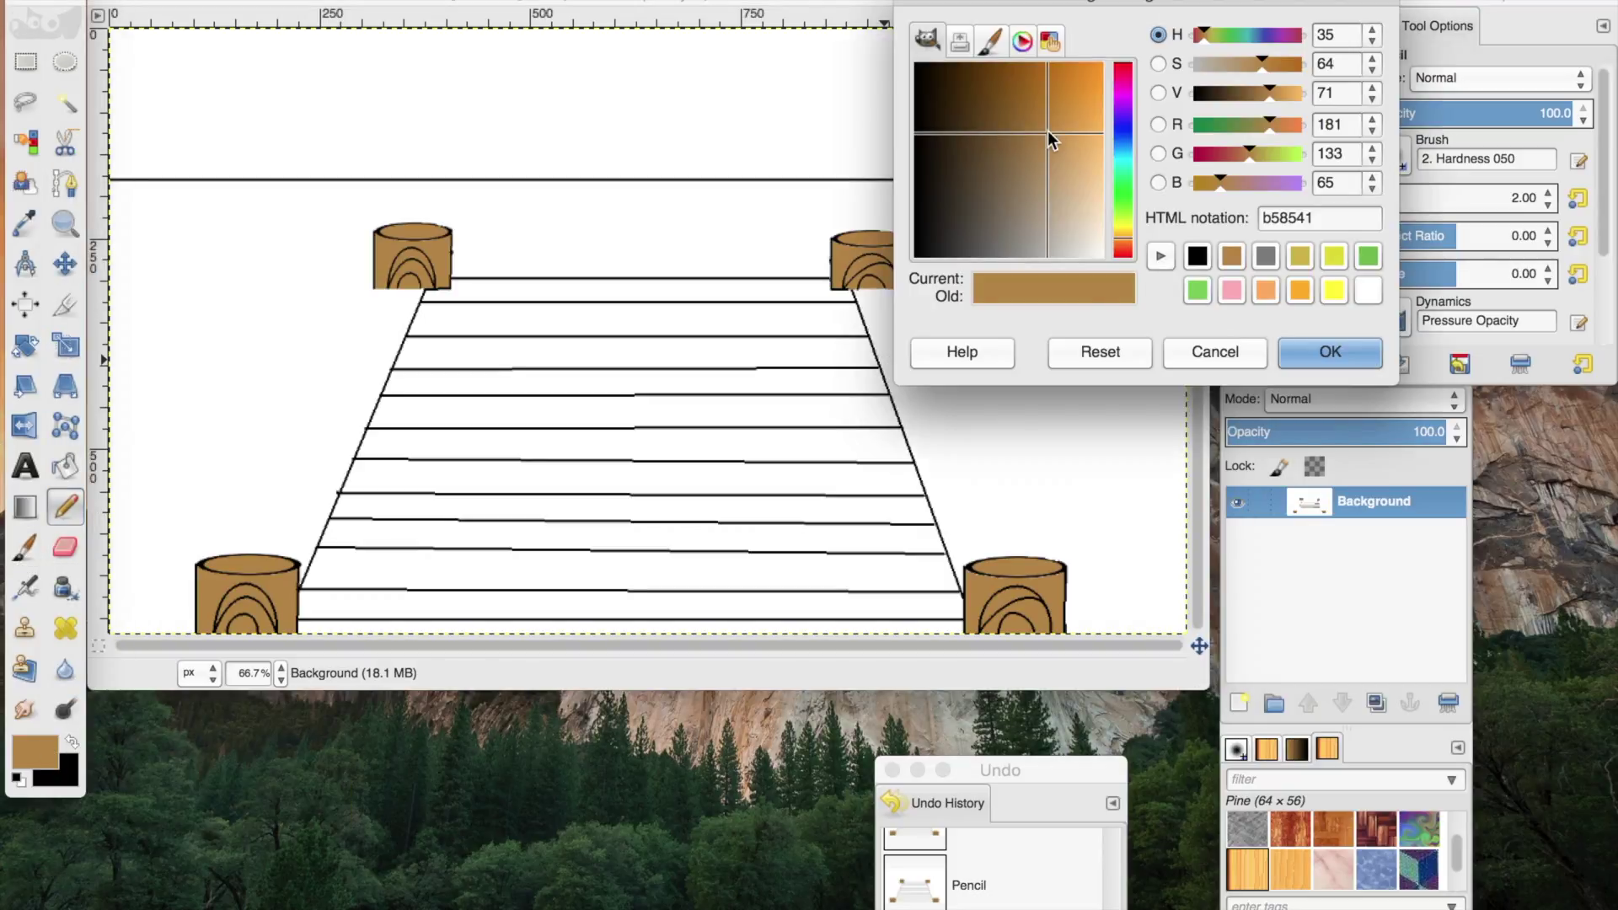
{"action": "left_click", "coordinate": [1325, 351]}
{"action": "key", "text": "u"}
{"action": "left_click", "coordinate": [580, 316]}
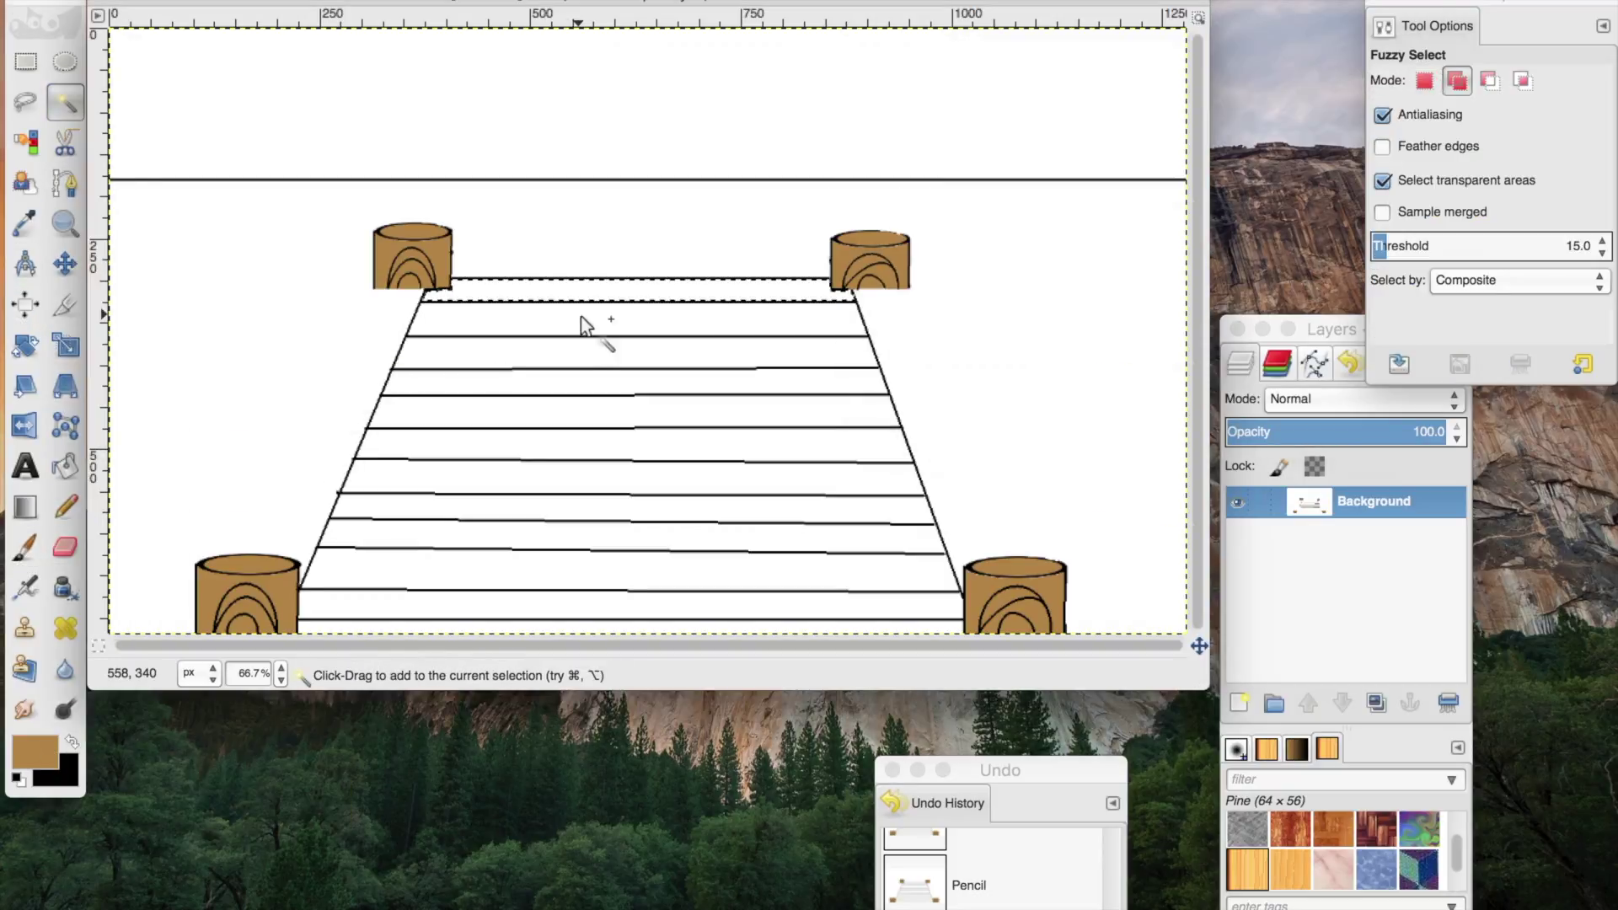
{"action": "left_click", "coordinate": [579, 396]}
{"action": "left_click", "coordinate": [580, 472]}
{"action": "left_click", "coordinate": [579, 556]}
{"action": "left_click", "coordinate": [588, 607]}
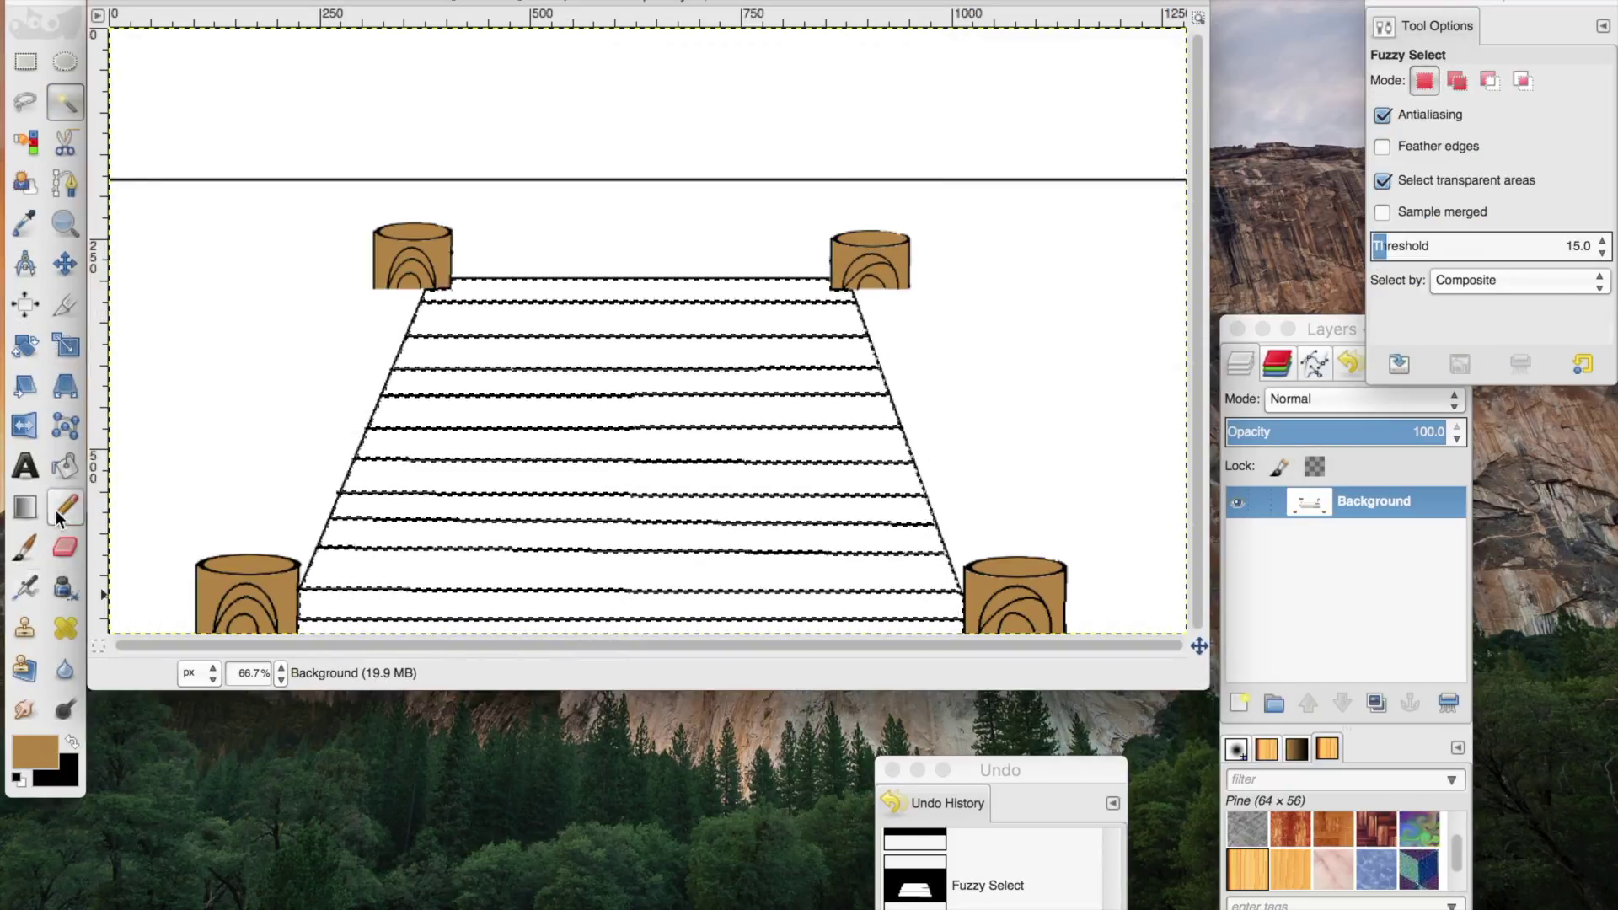
Step: Airbrush brown shading across the planks, darker at the bottom and lighter toward the far end
{"action": "key", "text": "a"}
{"action": "mouse_move", "coordinate": [388, 421]}
{"action": "left_mouse_down"}
{"action": "mouse_move", "coordinate": [957, 379]}
{"action": "mouse_move", "coordinate": [687, 428]}
{"action": "left_mouse_up"}
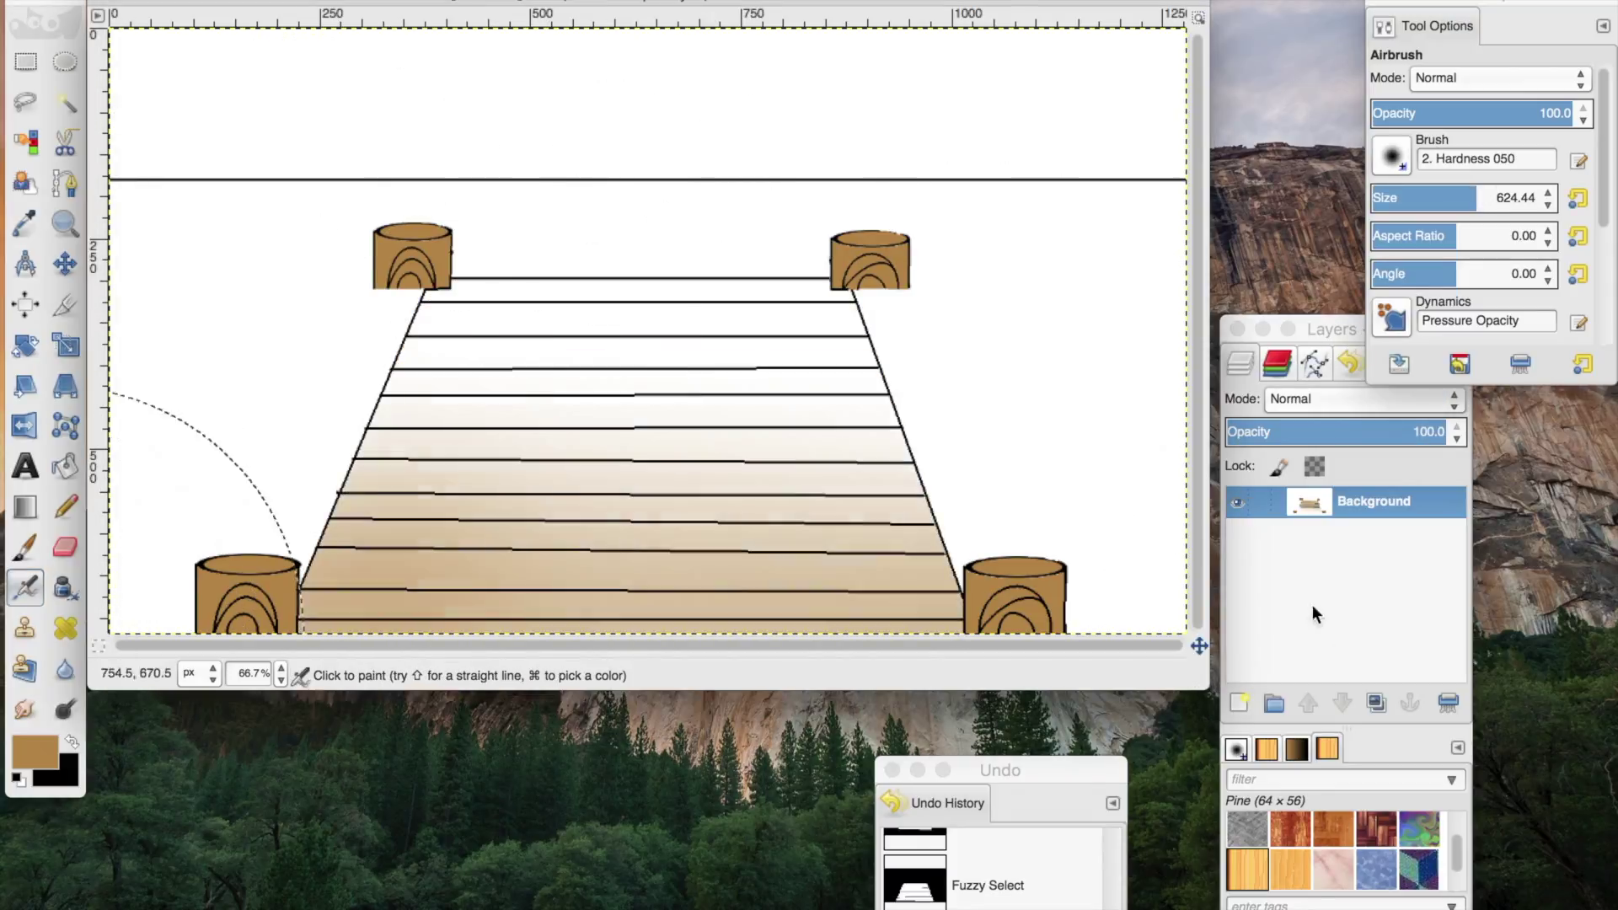
{"action": "left_click_drag", "start_coordinate": [115, 636], "coordinate": [739, 452]}
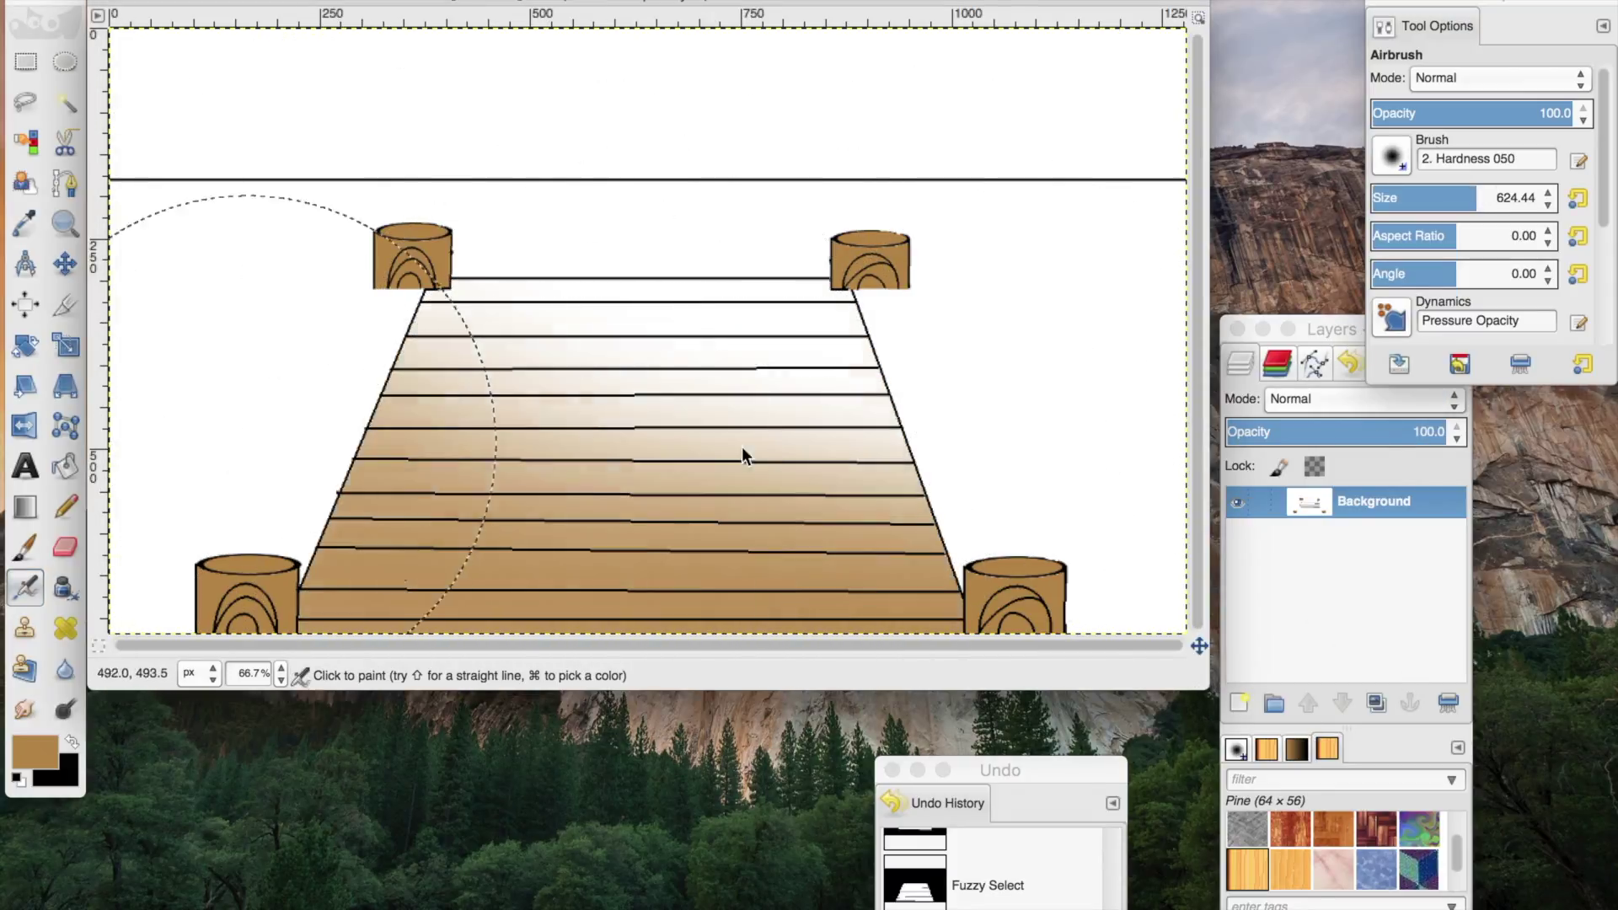
{"action": "left_click", "coordinate": [71, 742]}
{"action": "type", "text": "3.7"}
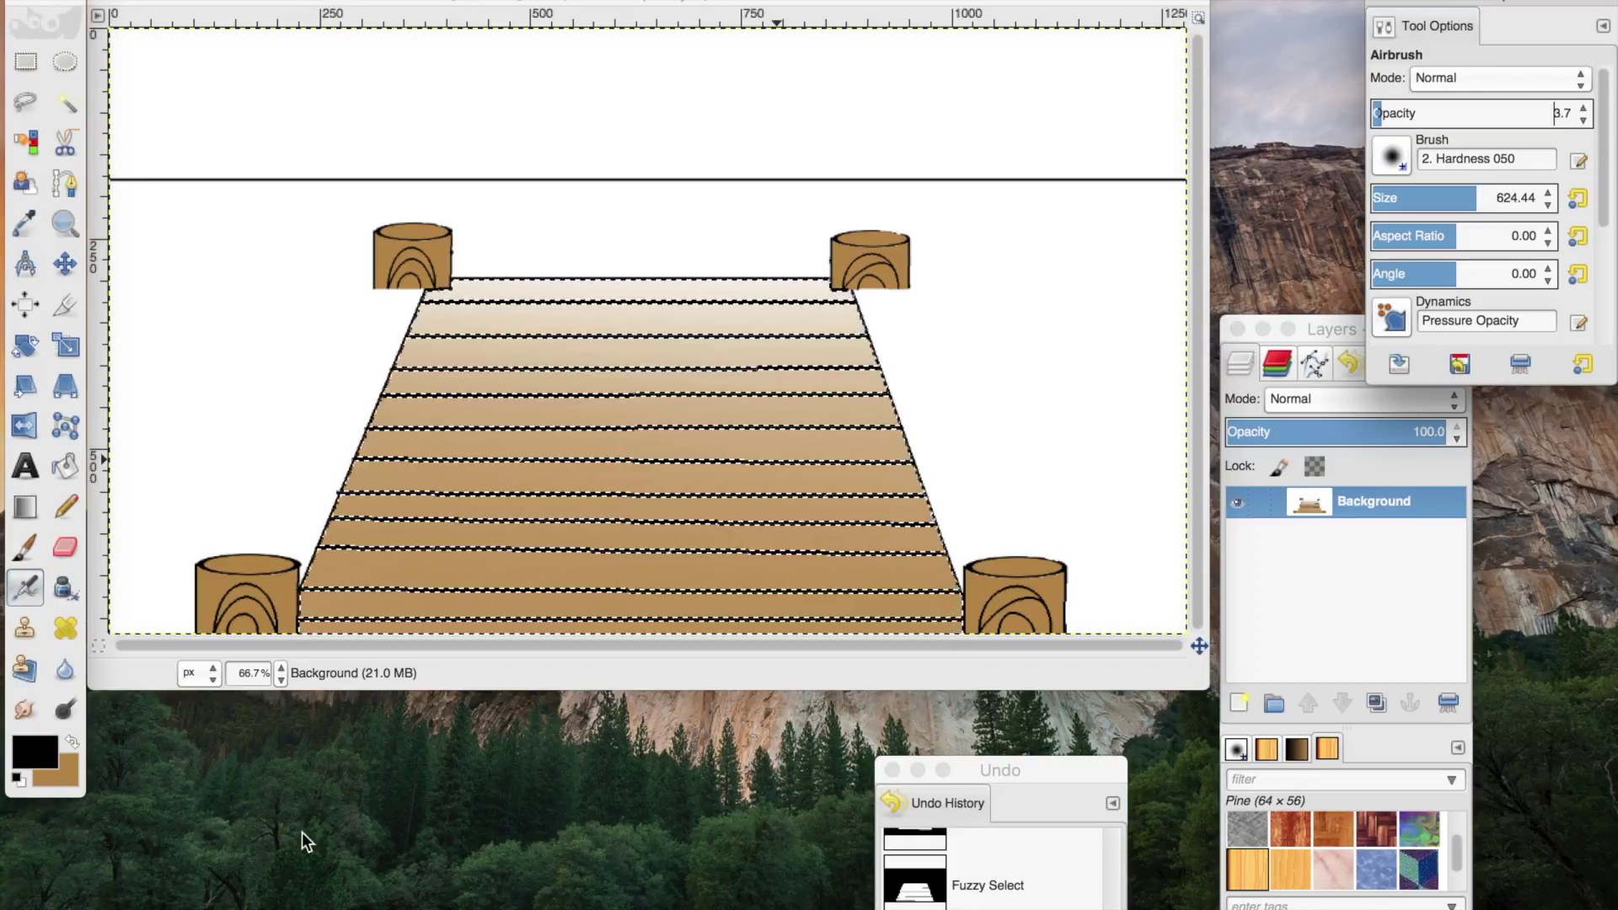
{"action": "left_click", "coordinate": [1394, 113]}
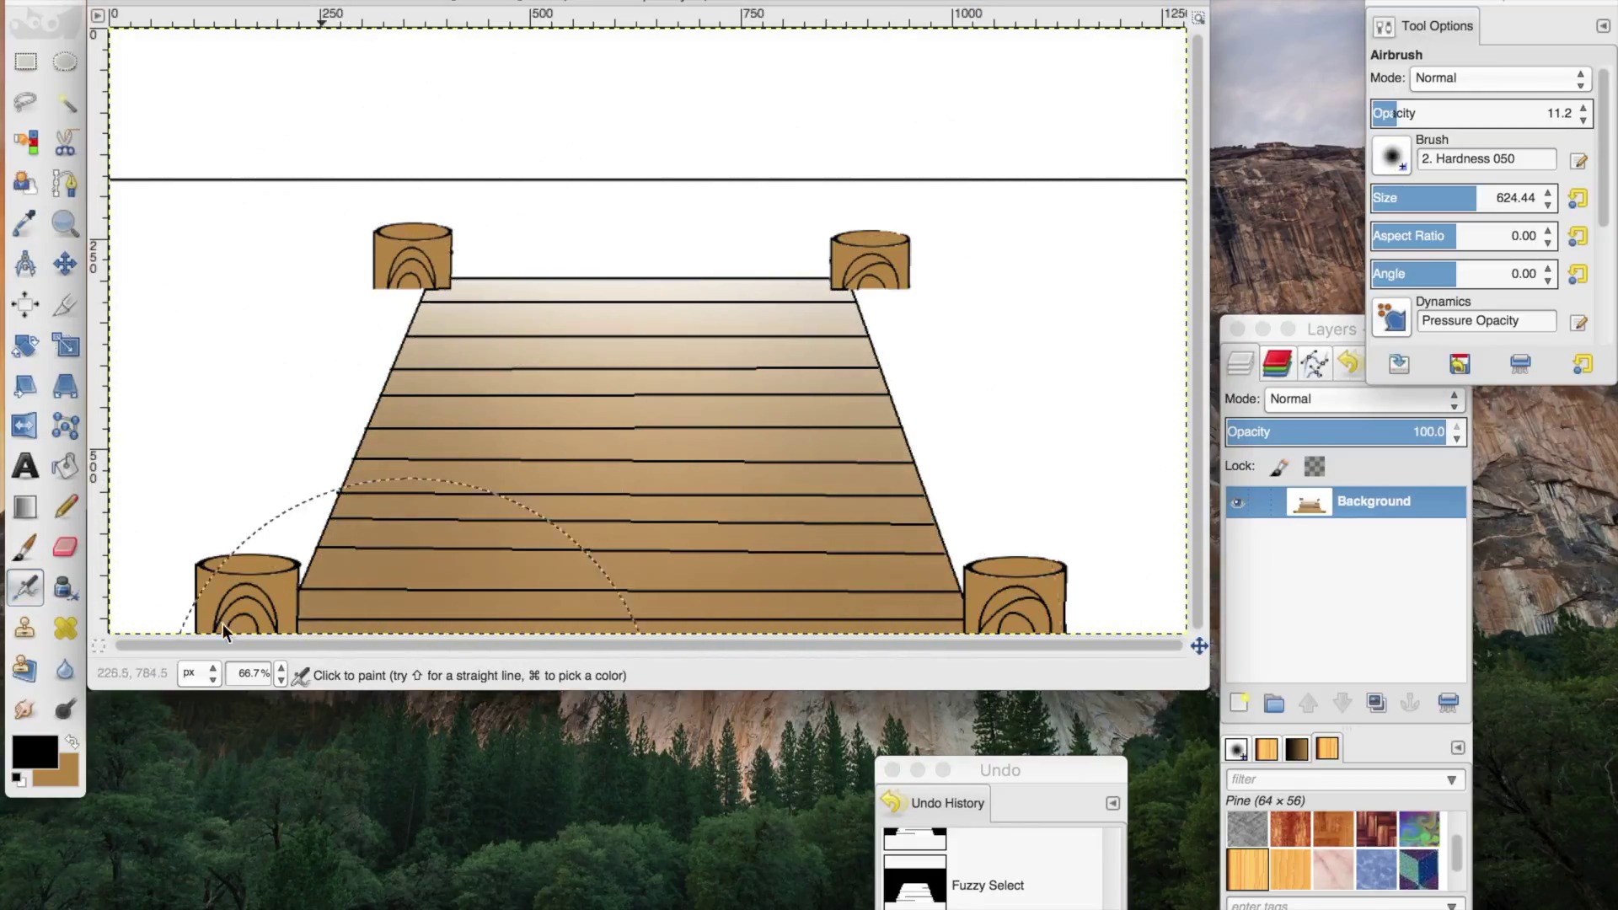
{"action": "left_click_drag", "start_coordinate": [346, 600], "coordinate": [1149, 472]}
{"action": "key", "text": "r"}
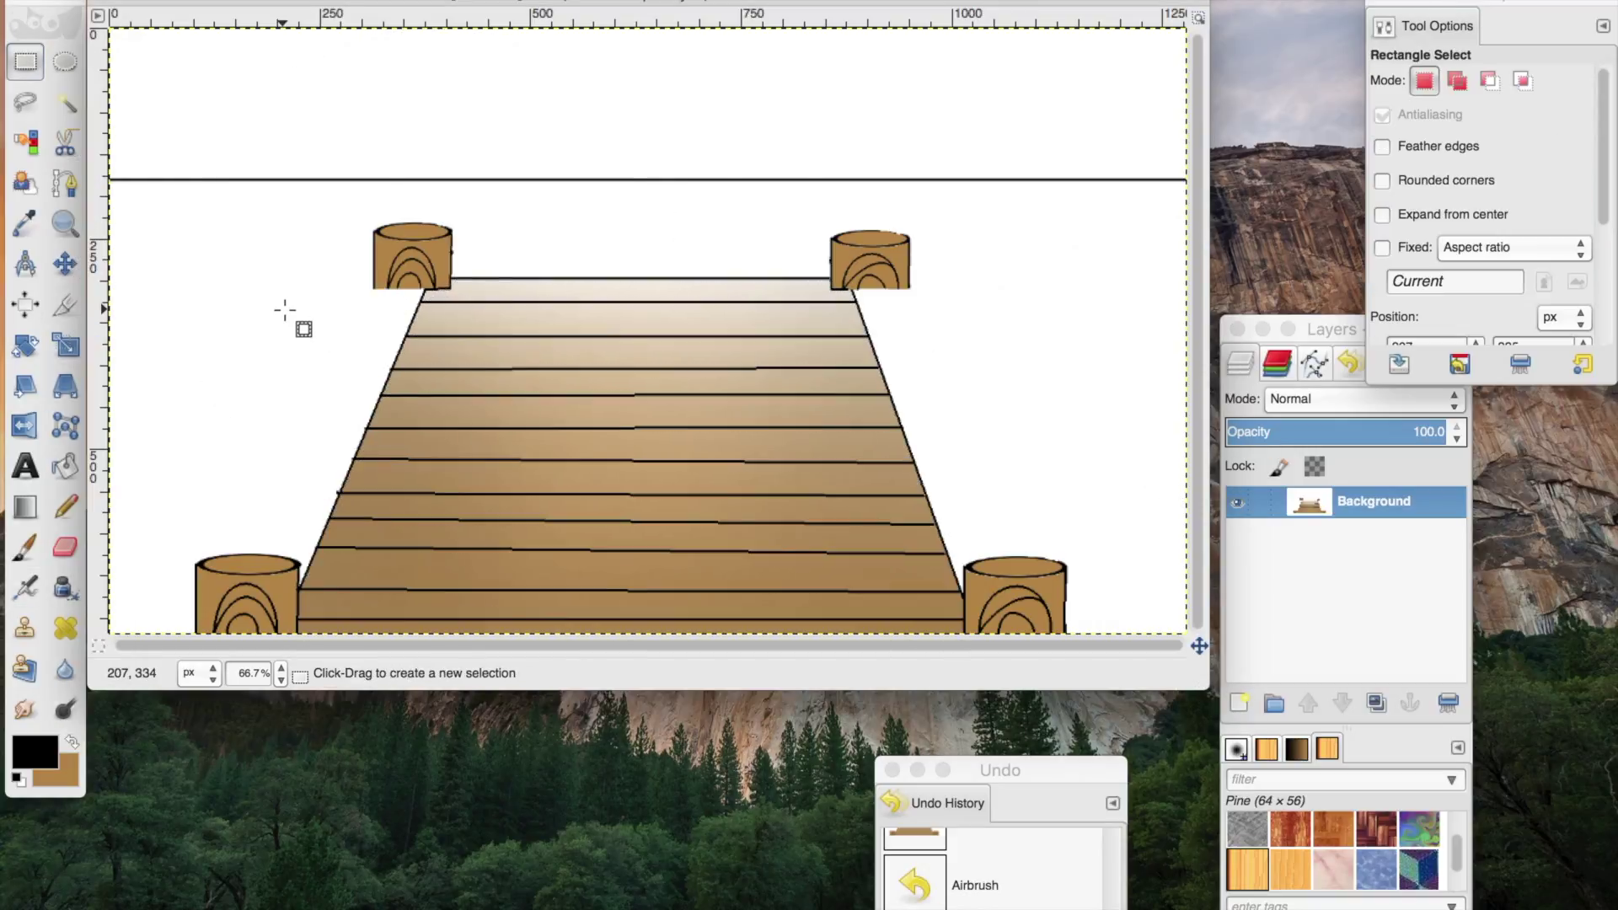
Step: Pick a blue foreground colour and bucket-fill the water area
{"action": "left_click", "coordinate": [72, 741]}
{"action": "left_click", "coordinate": [34, 750]}
{"action": "left_click", "coordinate": [1066, 118]}
{"action": "left_click", "coordinate": [1328, 351]}
{"action": "left_click", "coordinate": [1130, 374]}
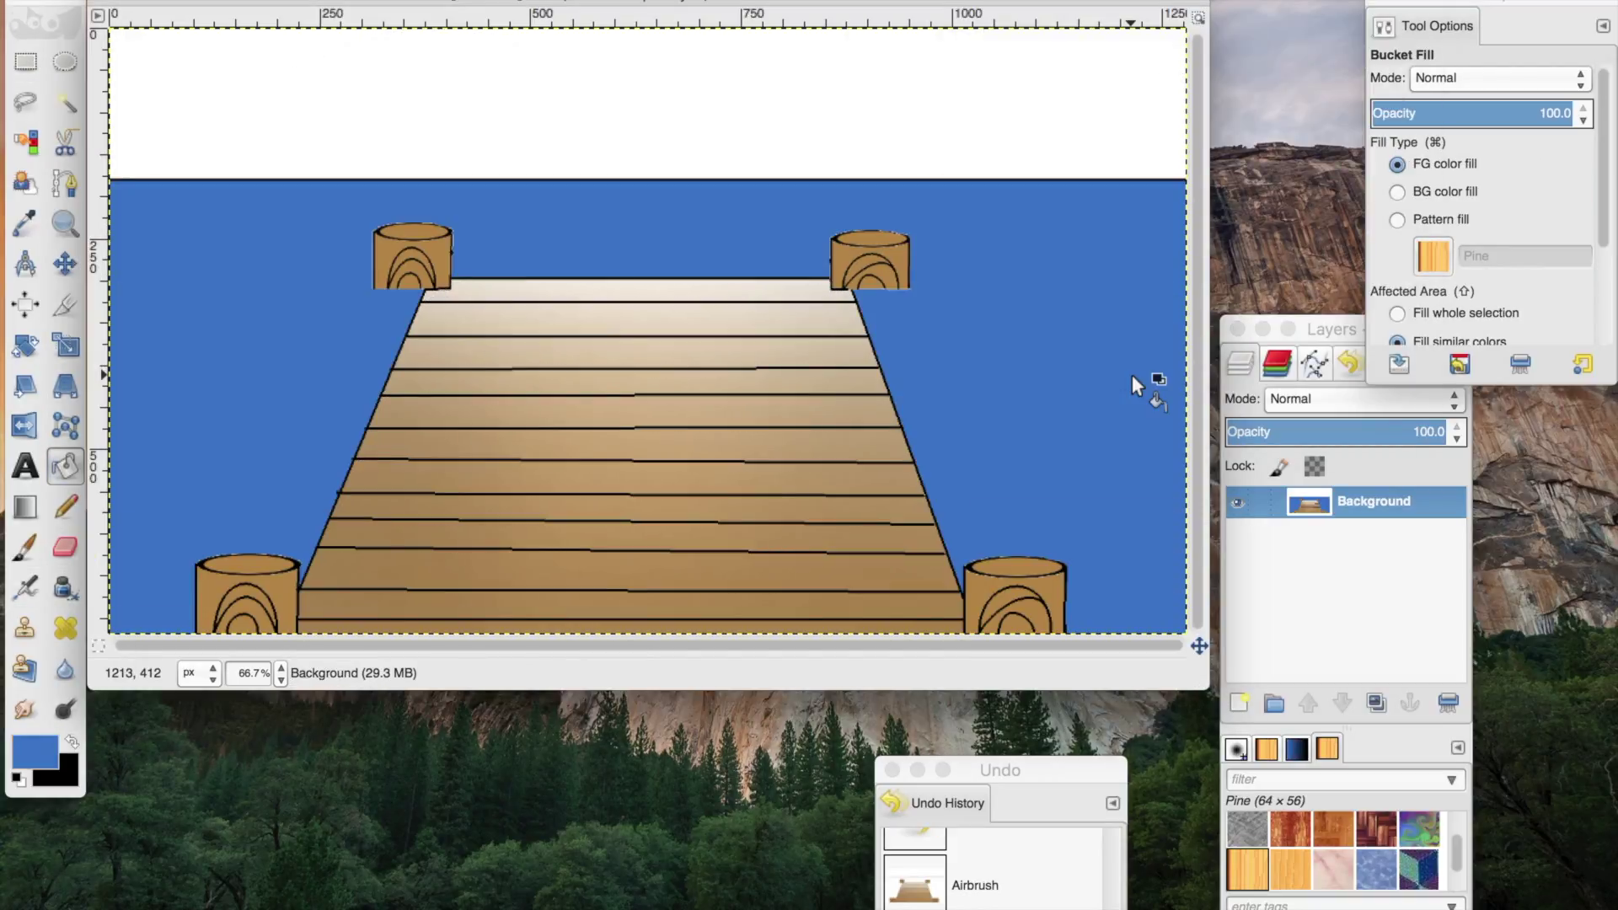
Step: Pick a lighter blue and Fuzzy Select the water for airbrushing
{"action": "left_click", "coordinate": [33, 750]}
{"action": "left_click", "coordinate": [1054, 129]}
{"action": "left_click", "coordinate": [1331, 350]}
{"action": "left_click", "coordinate": [65, 102]}
{"action": "left_click", "coordinate": [613, 257]}
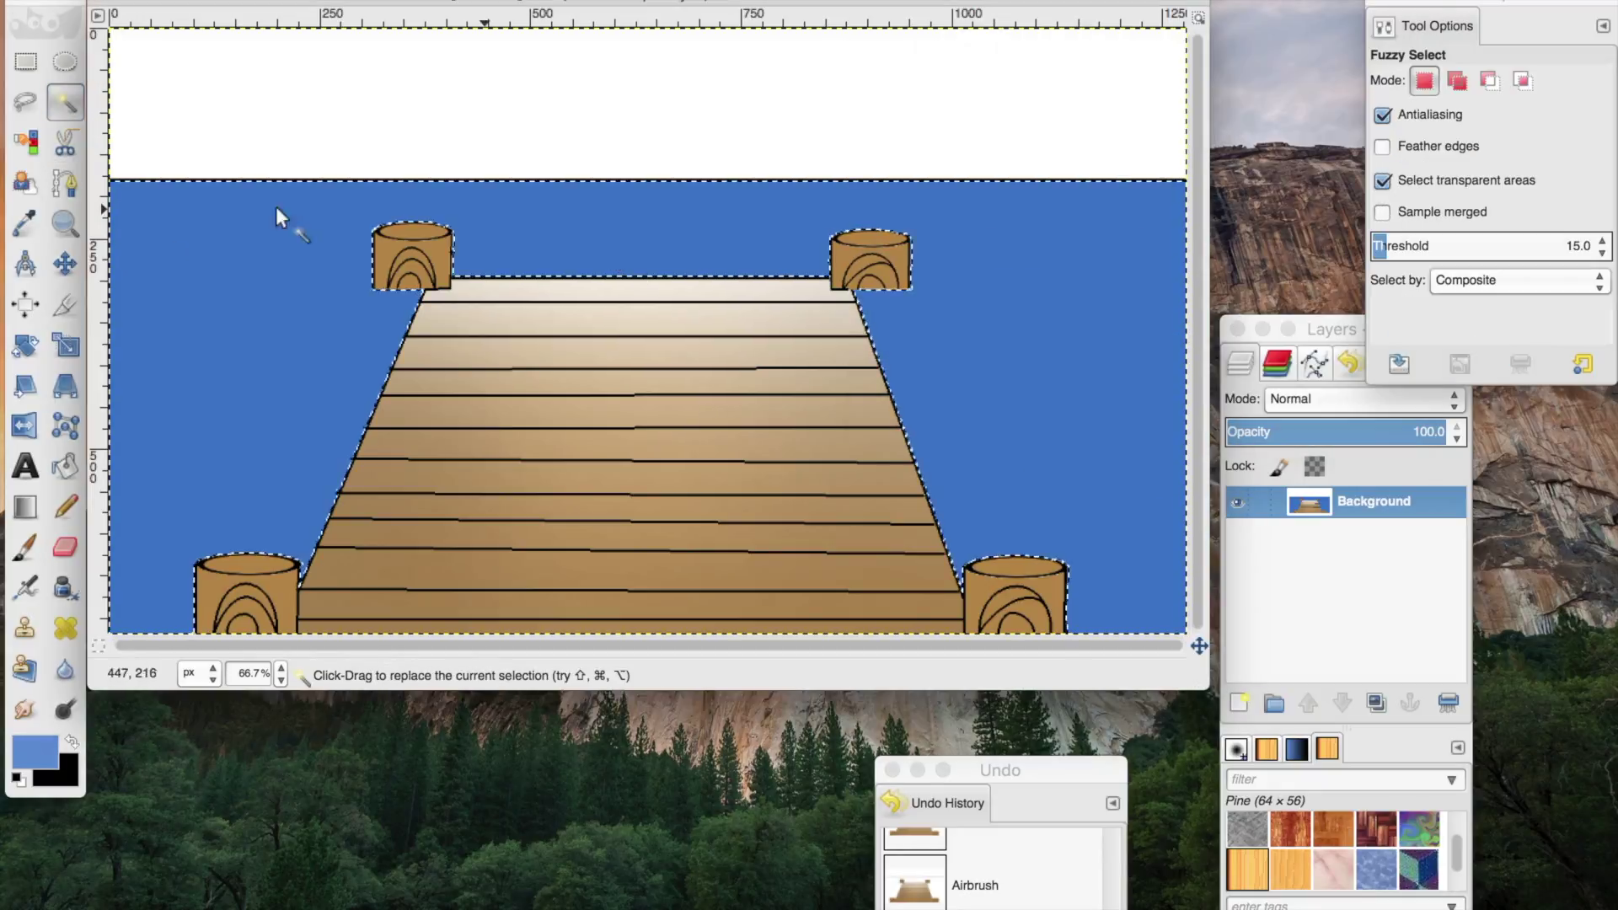
{"action": "left_click", "coordinate": [25, 587]}
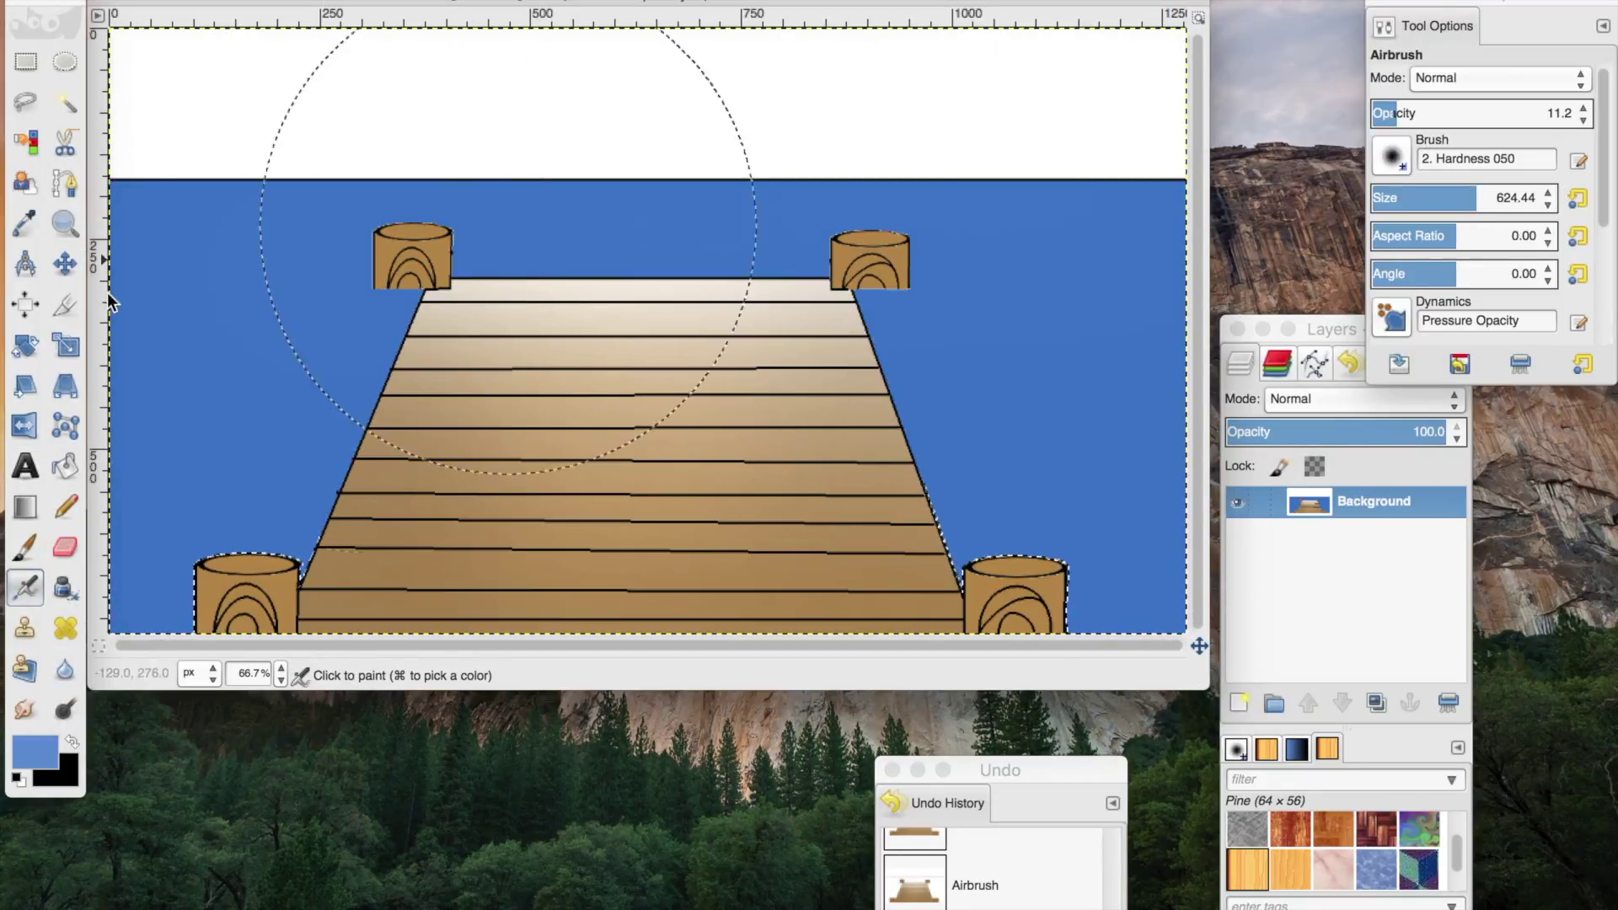
Step: Adjust airbrush opacity, undo the last strokes and shrink the brush for thin strokes
{"action": "key", "text": "ctrl+shift+a"}
{"action": "left_click", "coordinate": [1436, 113]}
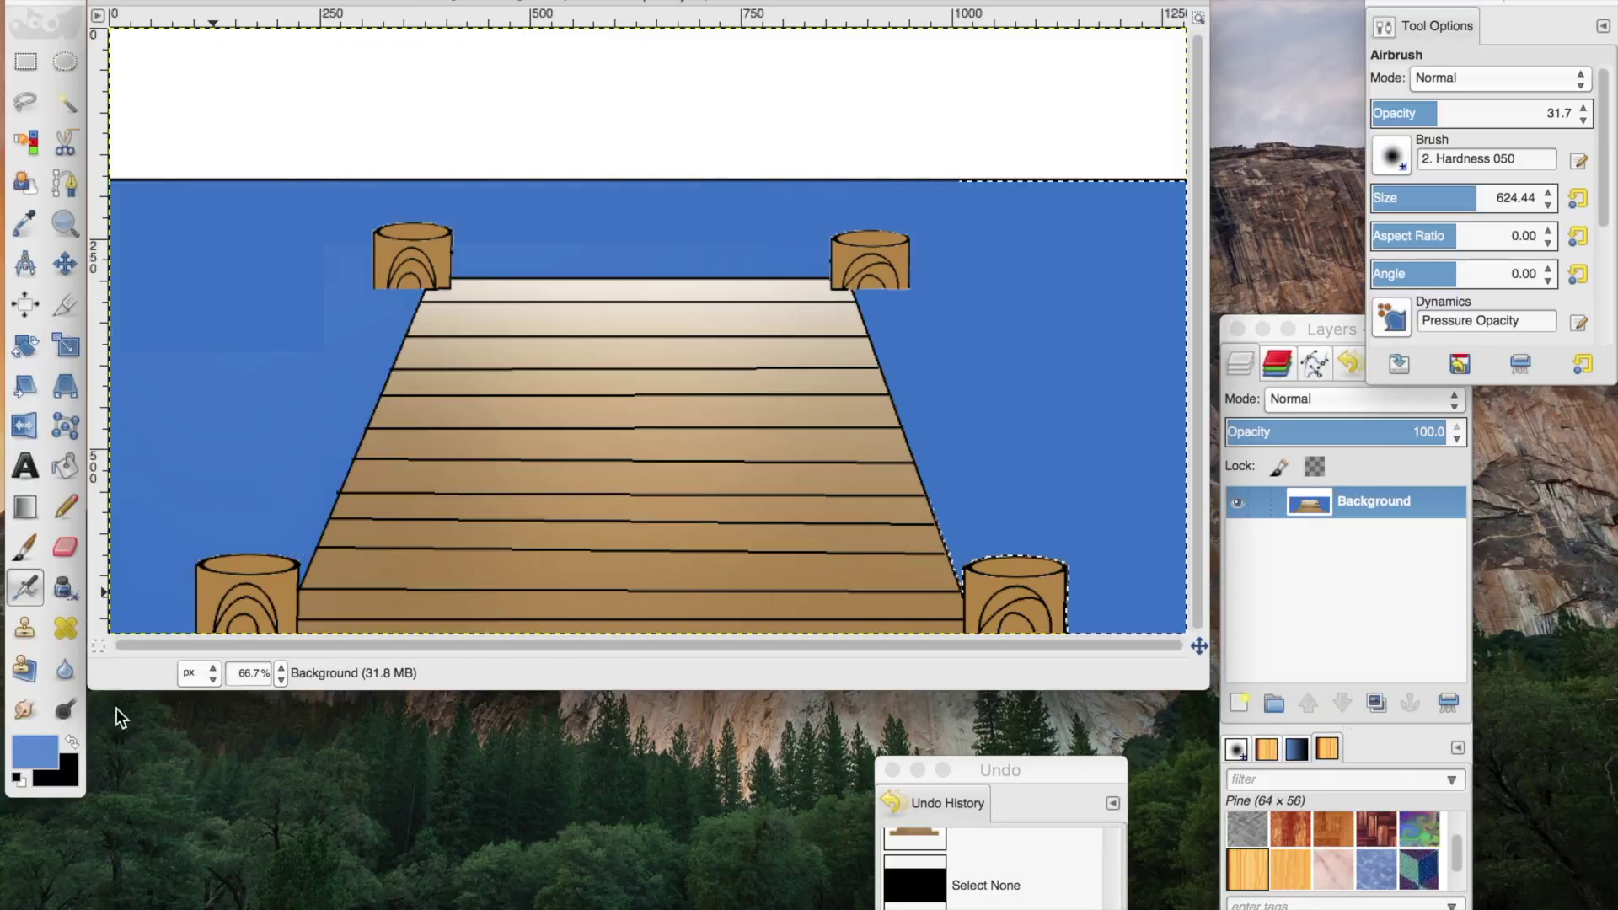
{"action": "key", "text": "x"}
{"action": "left_click", "coordinate": [1391, 112]}
{"action": "key", "text": "ctrl+z"}
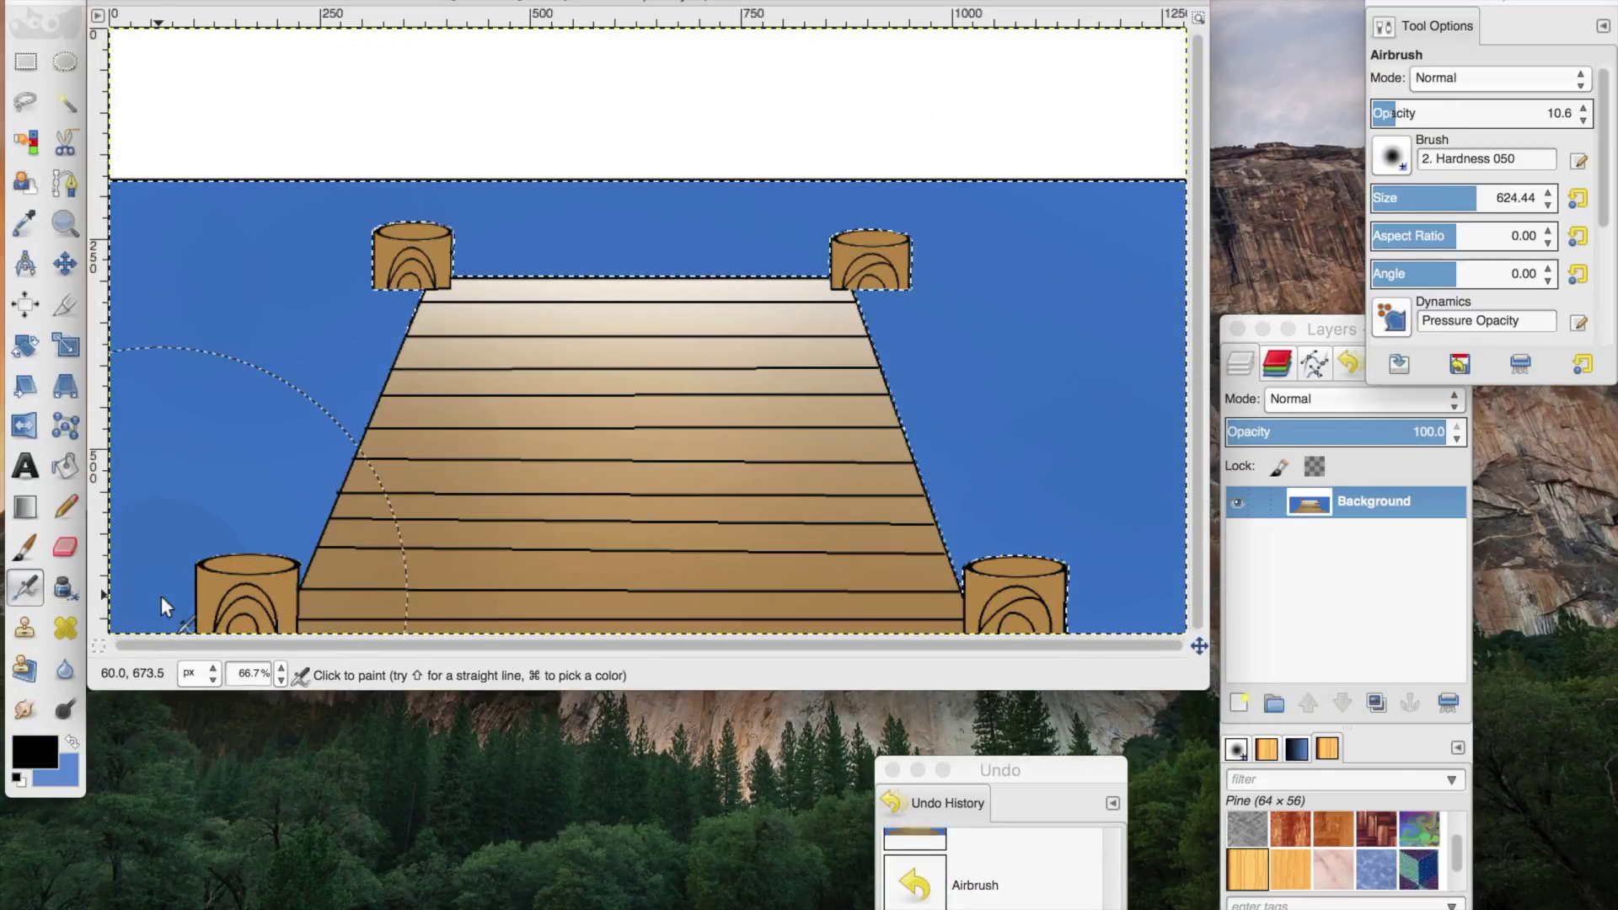
{"action": "key", "text": "ctrl+z"}
{"action": "key", "text": "ctrl+shift+a"}
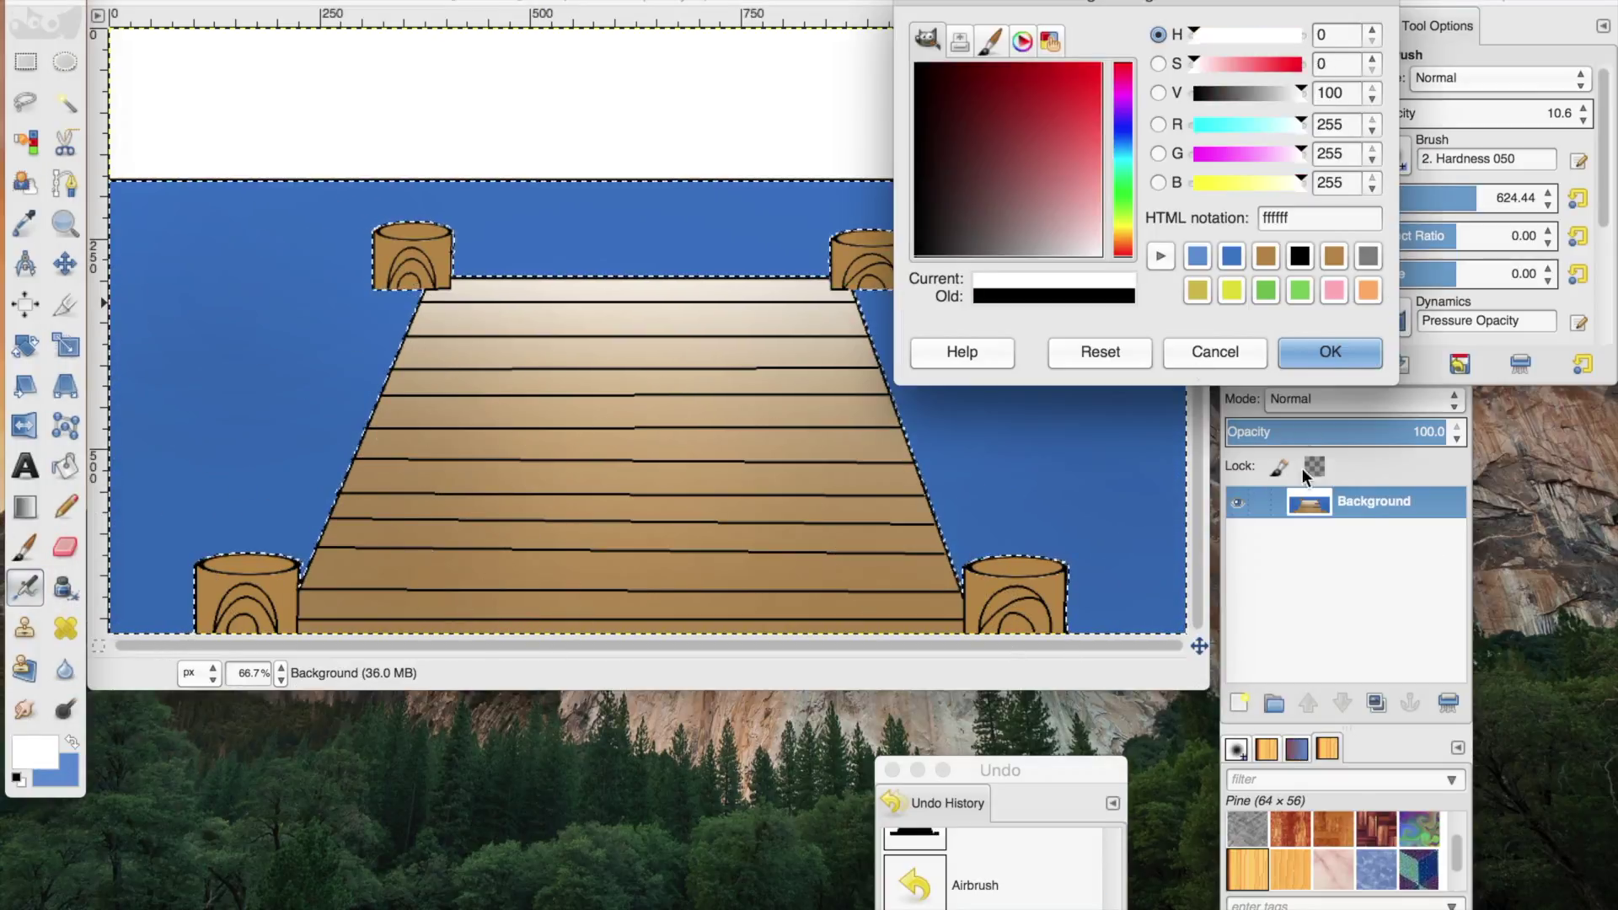
{"action": "left_click", "coordinate": [1433, 106]}
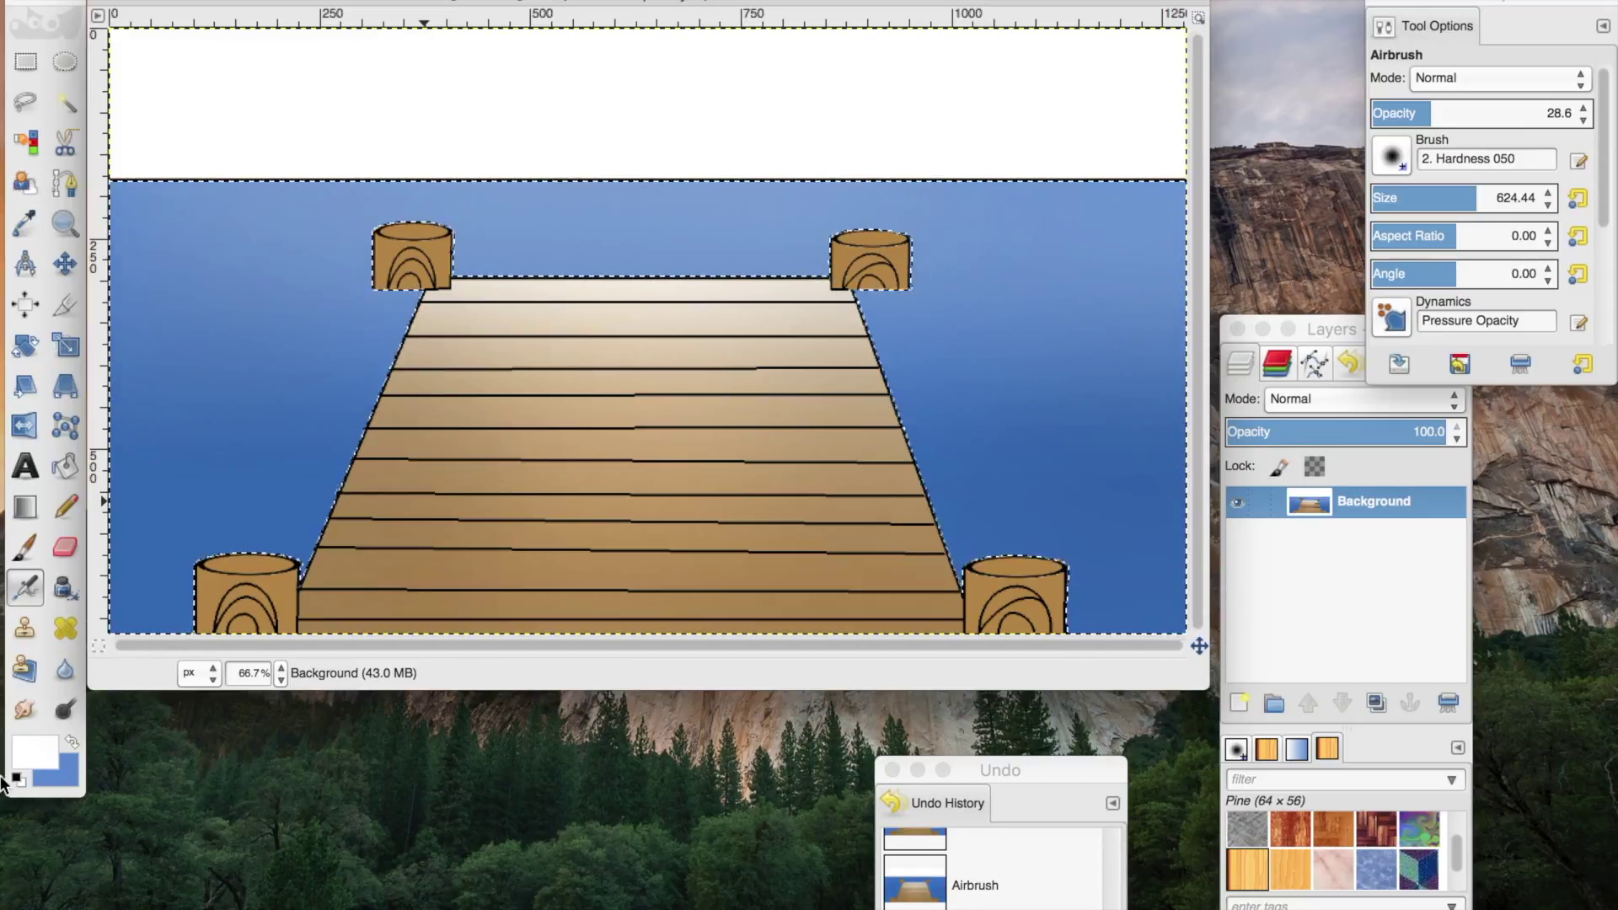
{"action": "left_click", "coordinate": [1385, 198]}
{"action": "key", "text": "bracketleft"}
{"action": "key", "text": "bracketleft"}
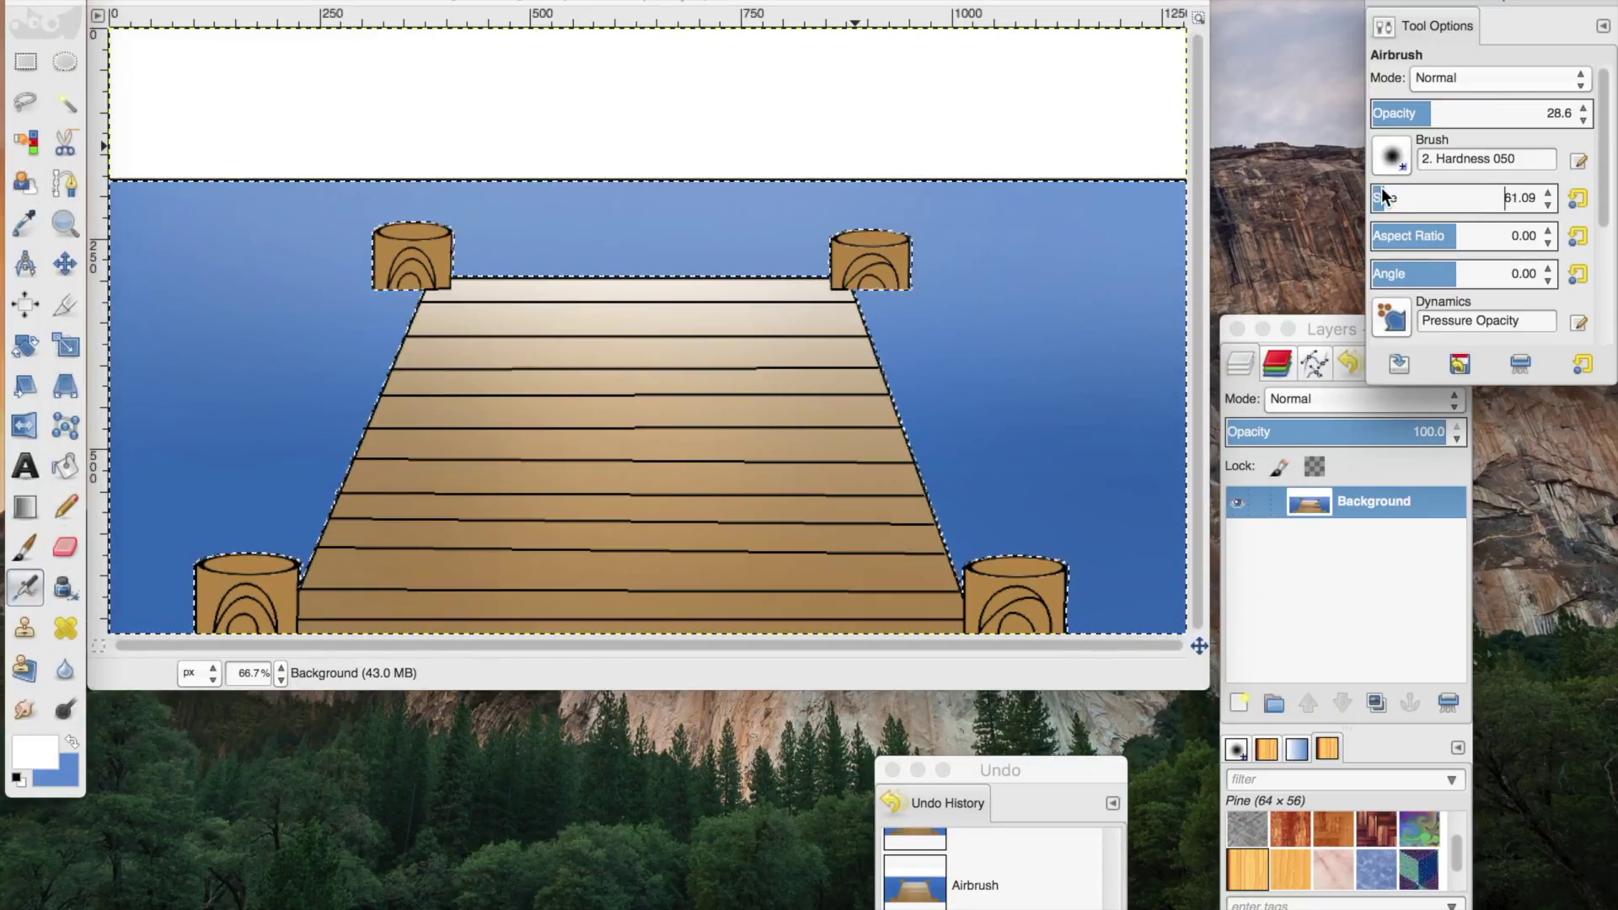
Step: Paint two faint white wavy ripple strokes across the water
{"action": "left_click_drag", "start_coordinate": [135, 269], "coordinate": [295, 268]}
{"action": "left_click_drag", "start_coordinate": [213, 364], "coordinate": [366, 360]}
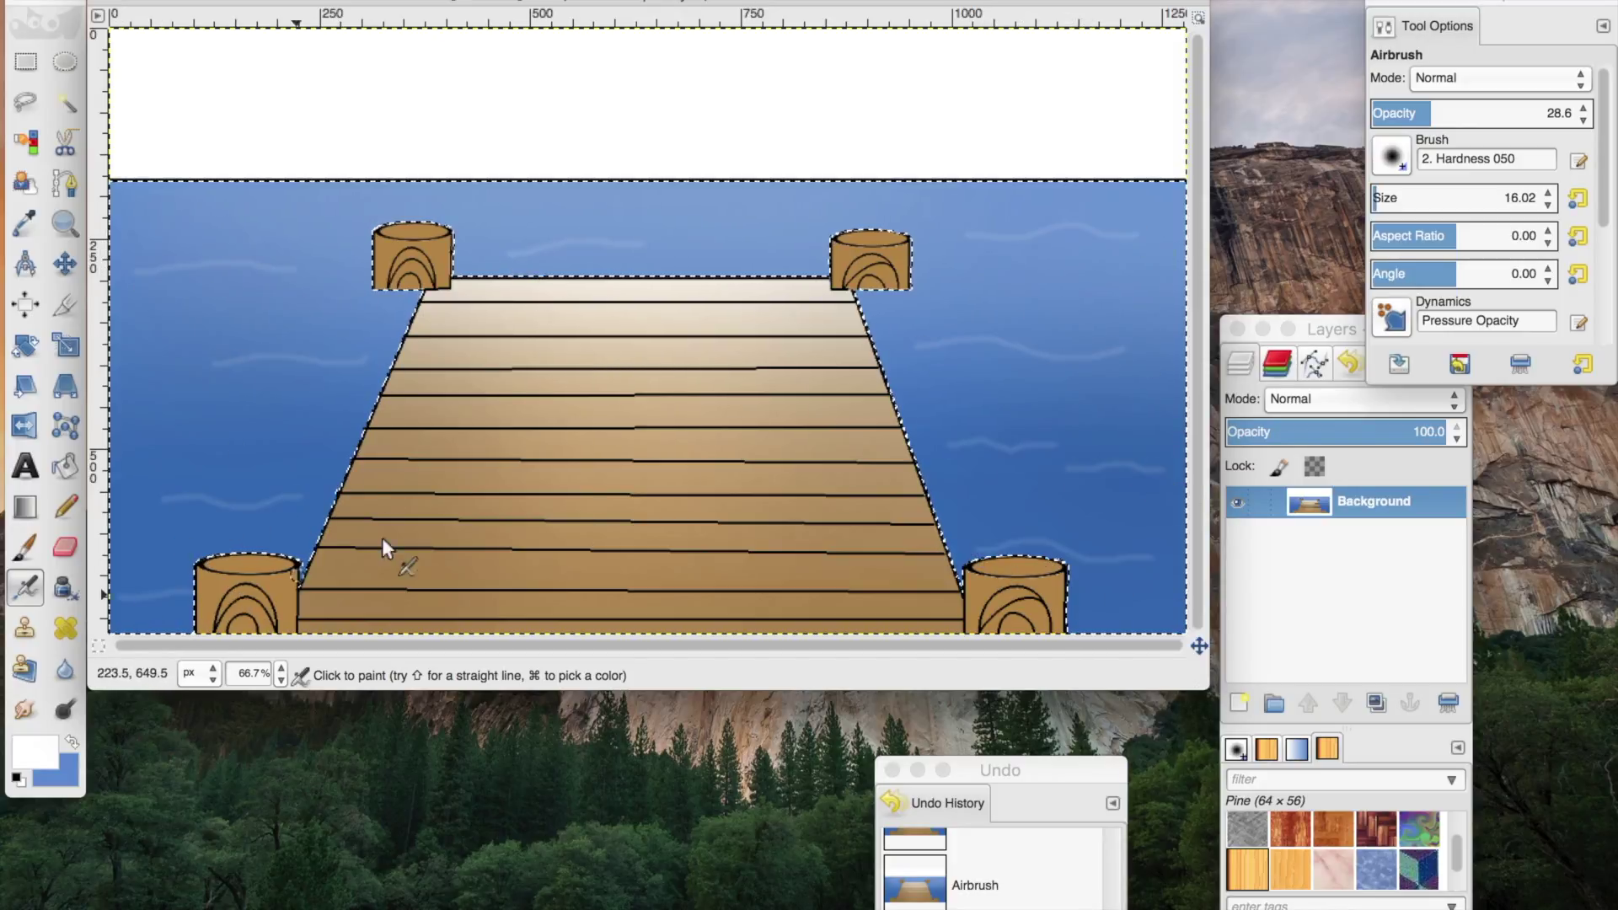
{"action": "key", "text": "x"}
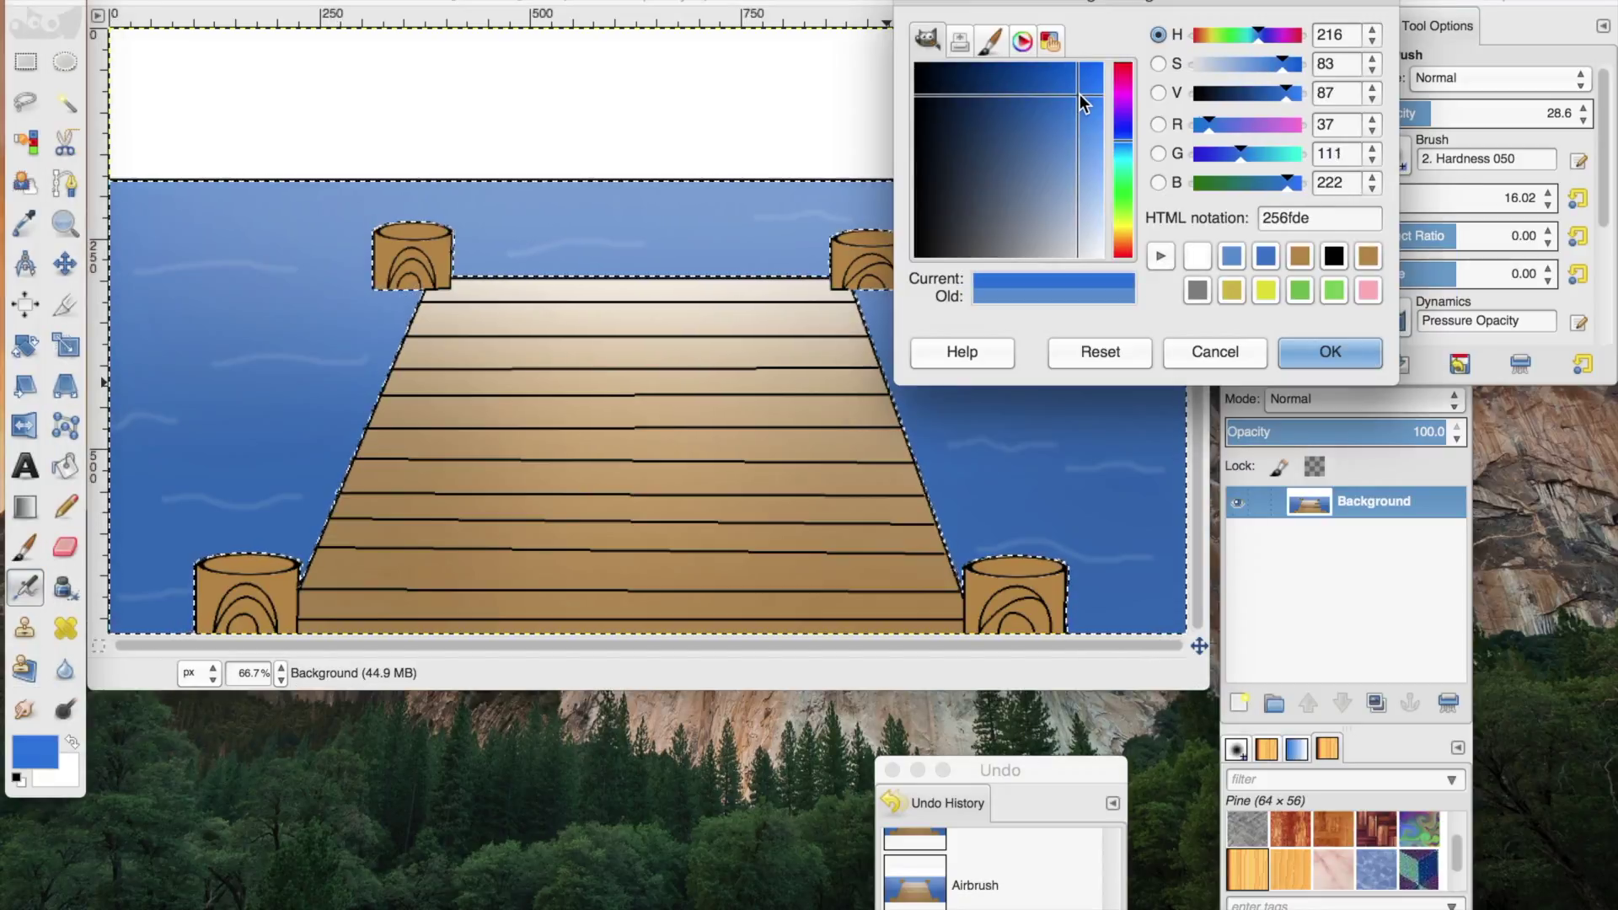
Step: Darken the blue foreground colour
{"action": "left_click", "coordinate": [33, 750]}
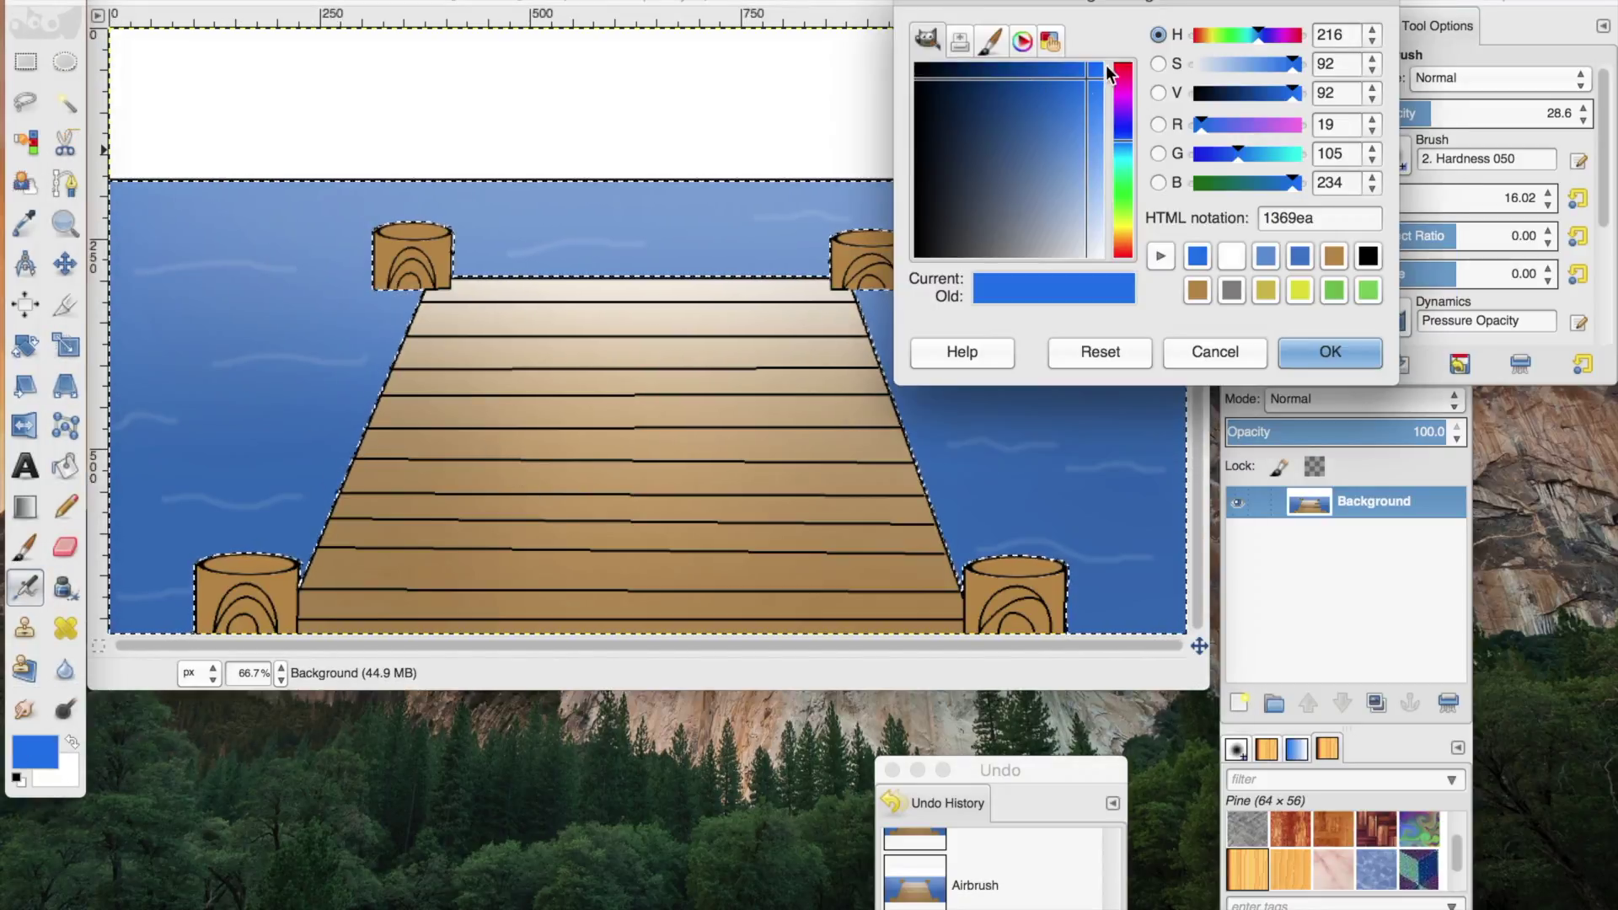
{"action": "left_click_drag", "start_coordinate": [1302, 94], "coordinate": [1273, 94]}
{"action": "left_click", "coordinate": [1330, 351]}
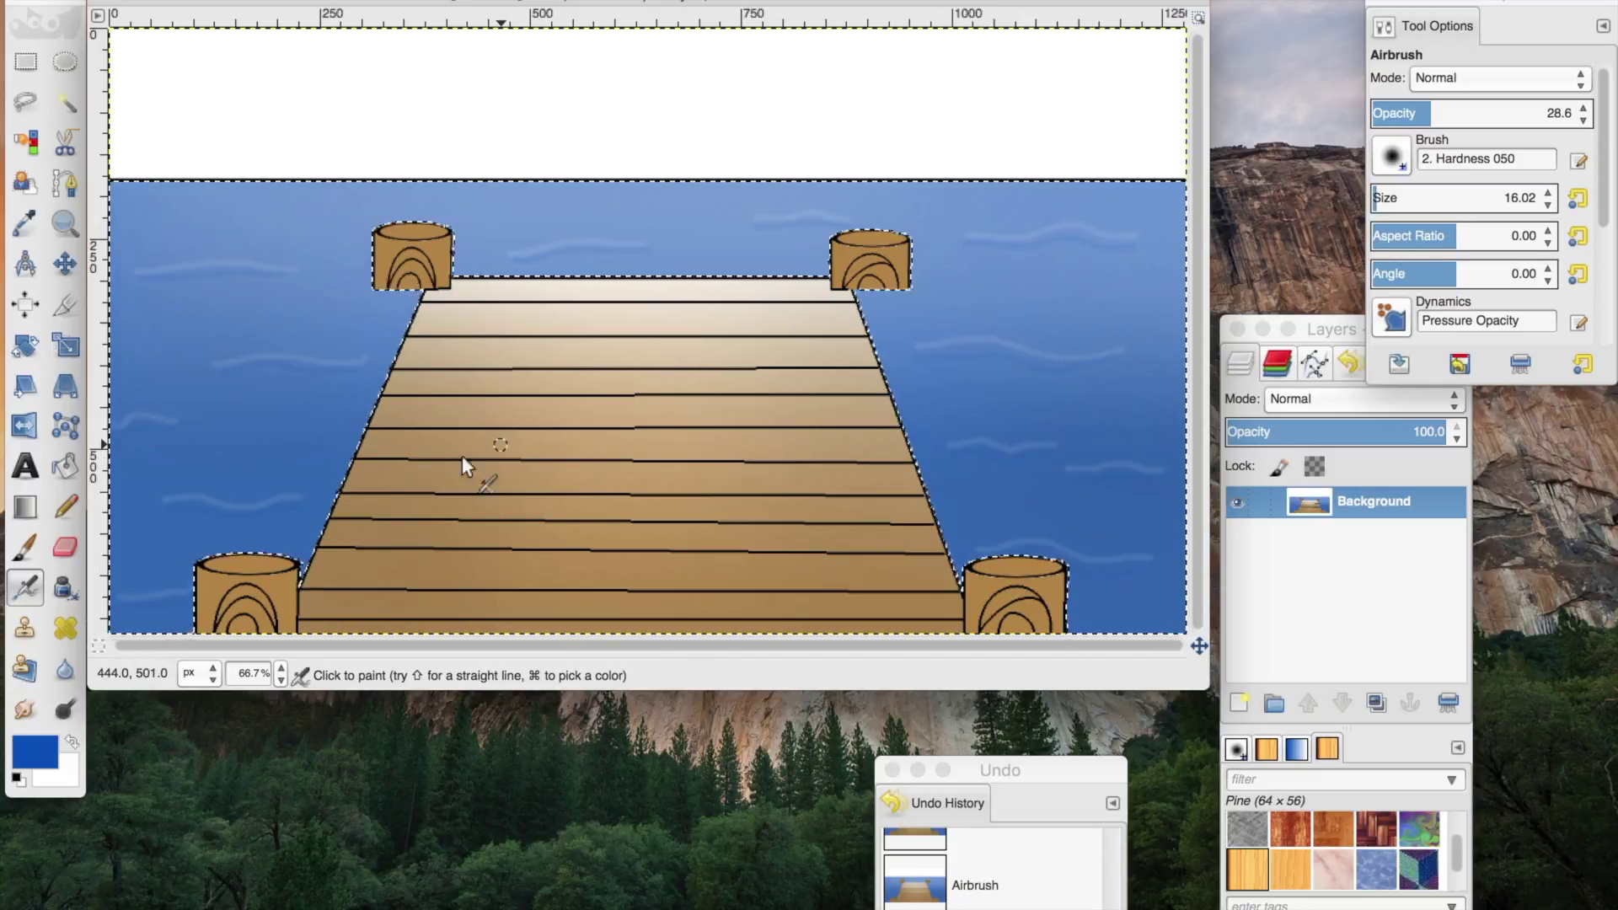
{"action": "left_click", "coordinate": [65, 61]}
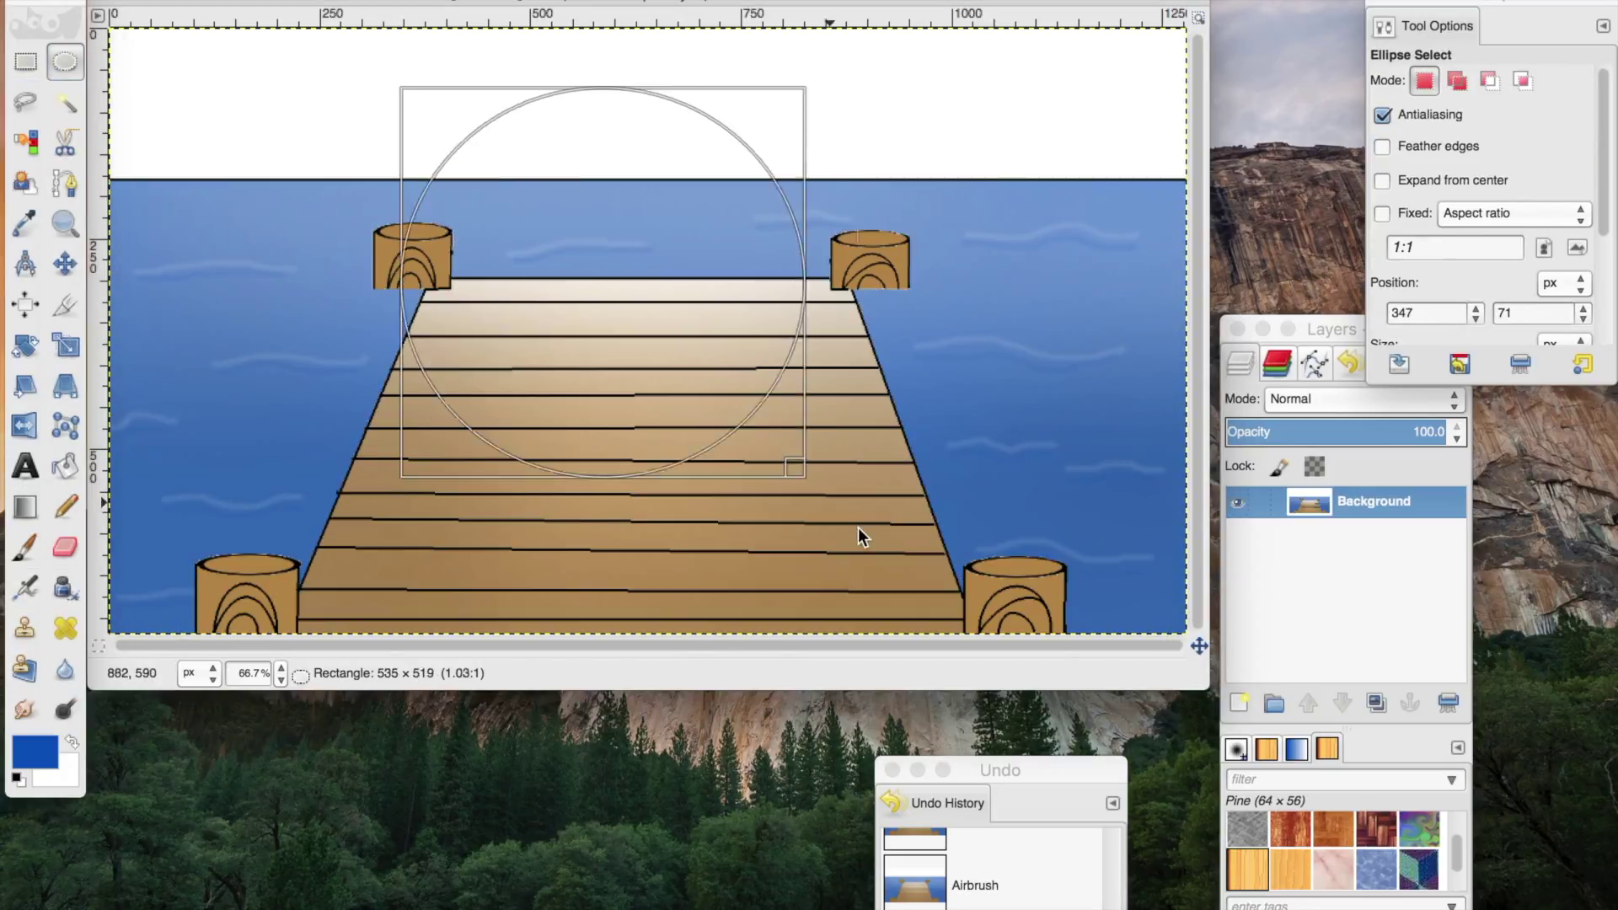
Step: Ellipse-select a circle over the dock and fill its sky half bright yellow
{"action": "left_click_drag", "start_coordinate": [397, 87], "coordinate": [813, 381]}
{"action": "left_click", "coordinate": [34, 749]}
{"action": "left_click", "coordinate": [1095, 50]}
{"action": "left_click", "coordinate": [1328, 351]}
{"action": "left_click", "coordinate": [64, 466]}
{"action": "left_click", "coordinate": [554, 155]}
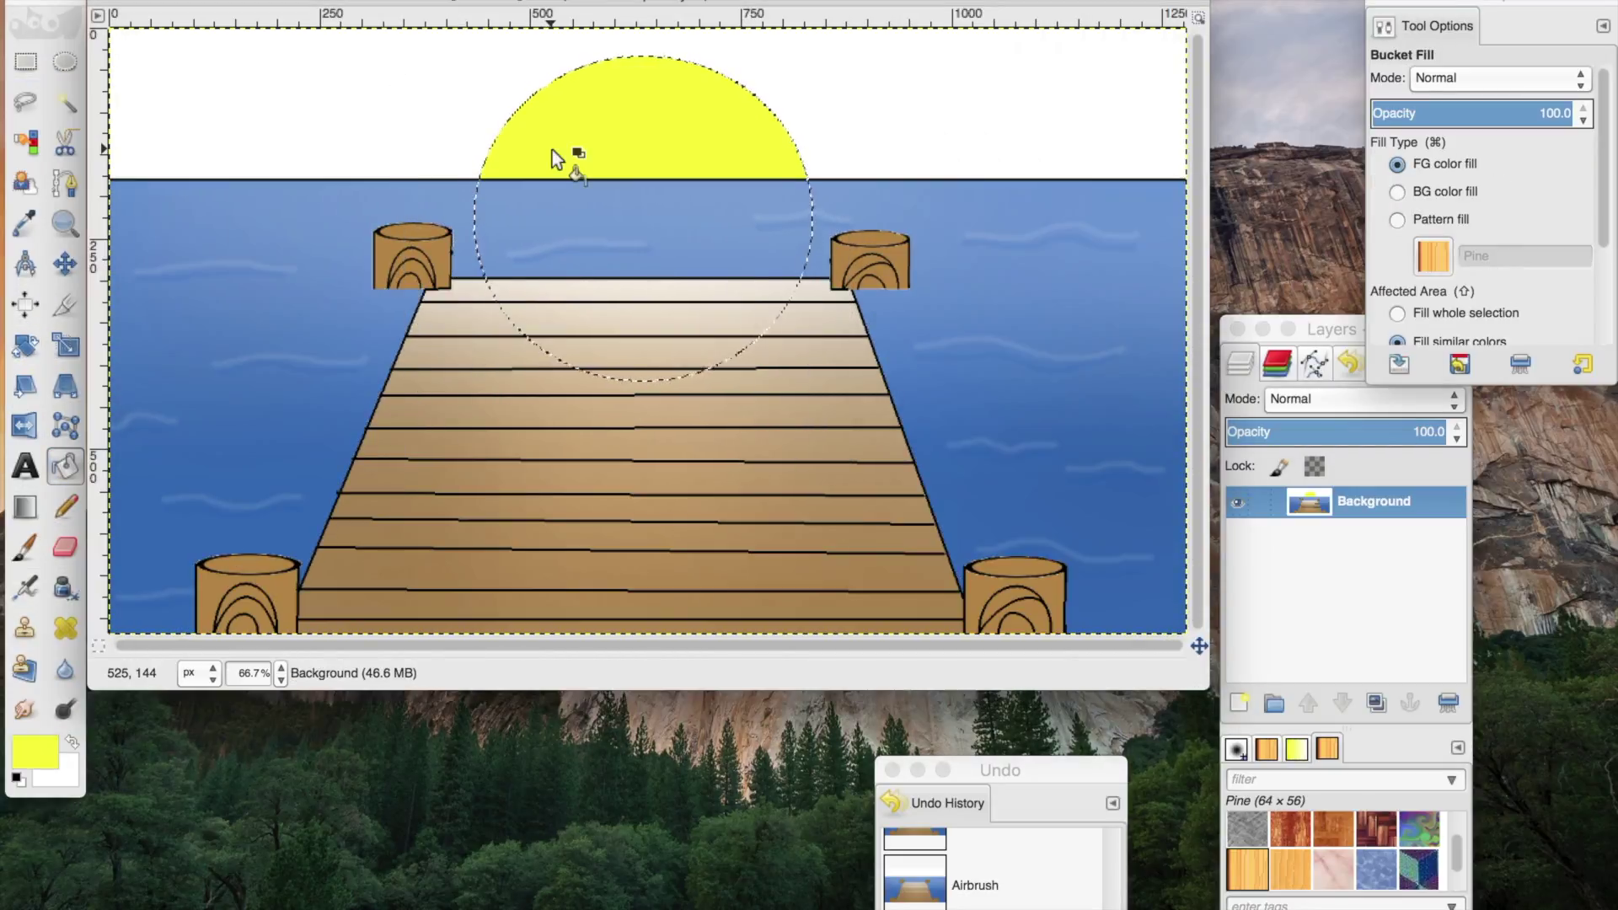
Step: Shift the colour to deeper gold and airbrush the circle, then undo the tint over the water
{"action": "left_click", "coordinate": [33, 750]}
{"action": "left_click_drag", "start_coordinate": [1301, 156], "coordinate": [1277, 156]}
{"action": "left_click", "coordinate": [1328, 351]}
{"action": "left_click", "coordinate": [25, 587]}
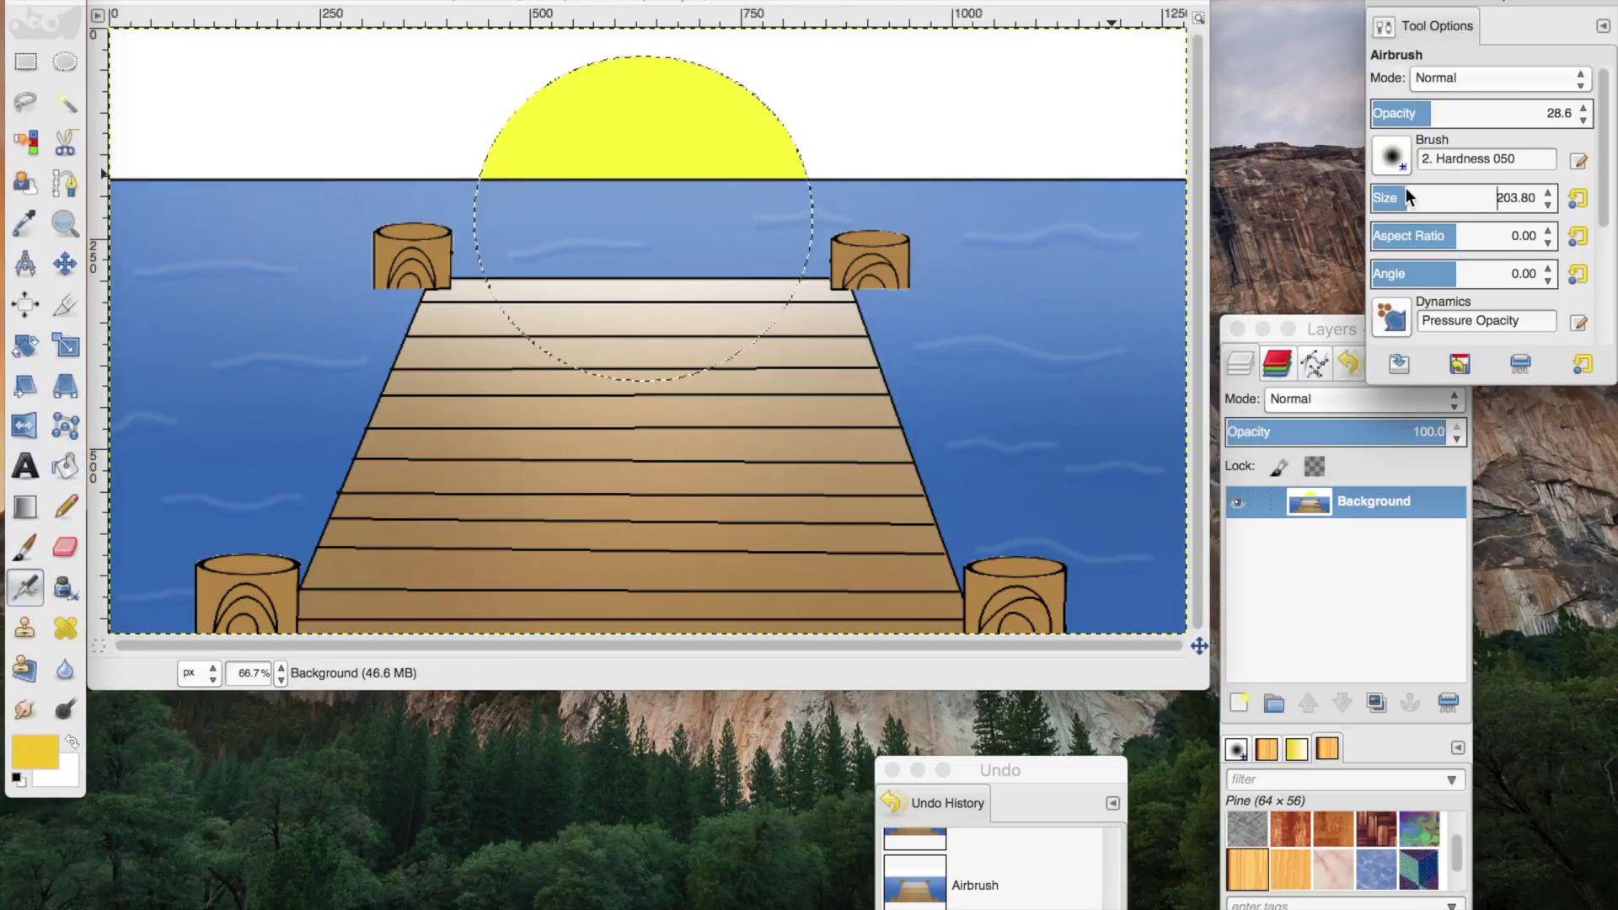
{"action": "left_click_drag", "start_coordinate": [874, 156], "coordinate": [824, 217]}
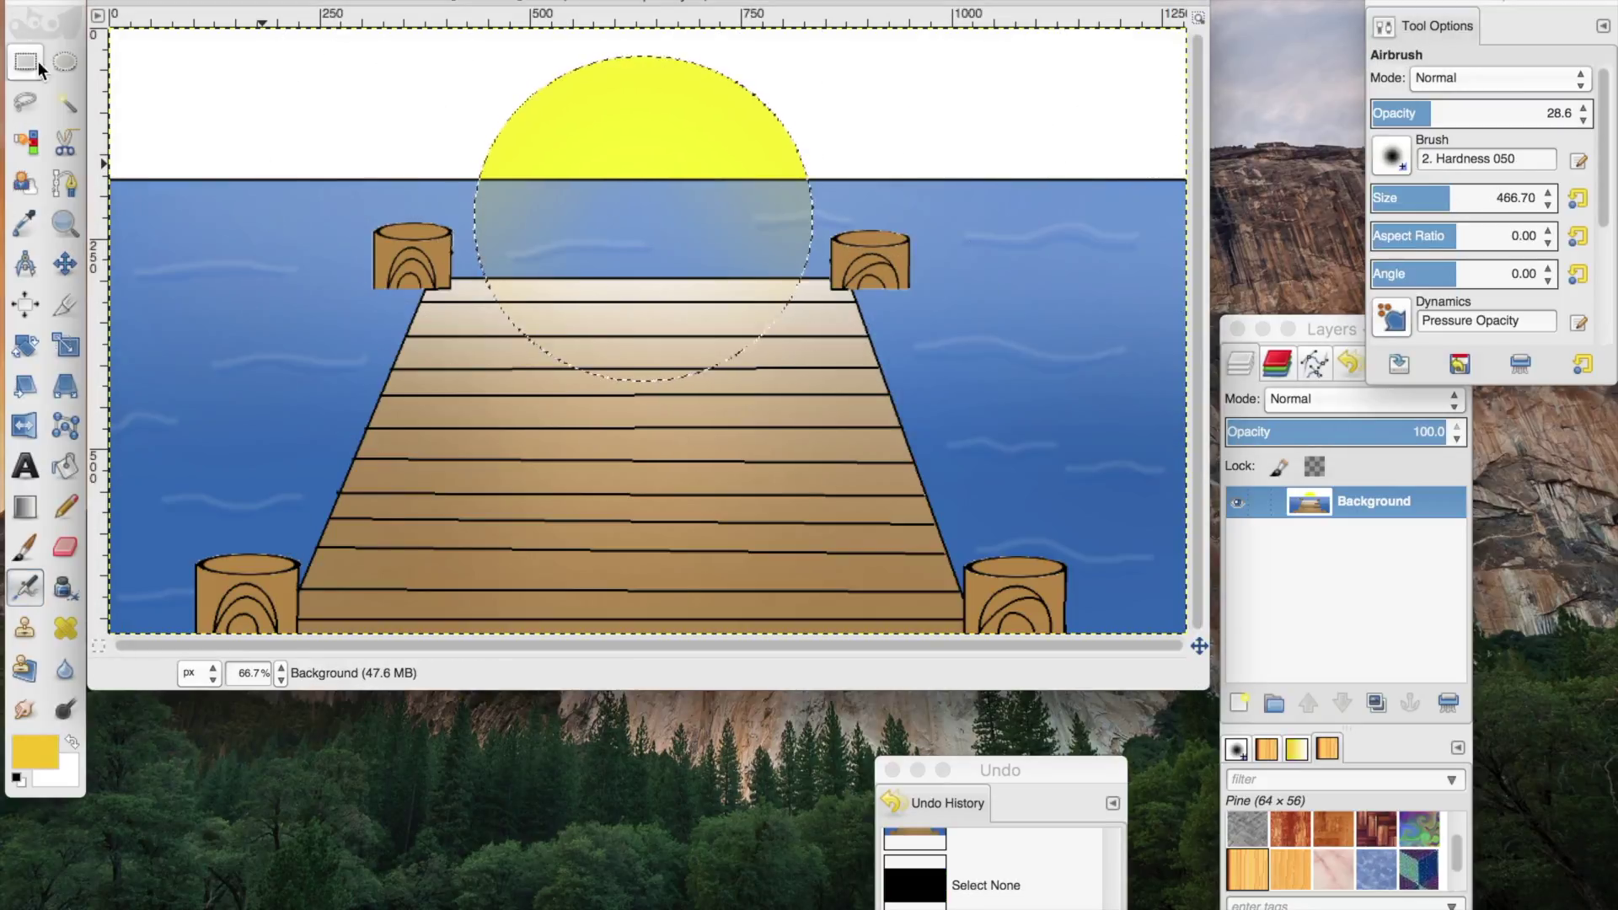
{"action": "left_click", "coordinate": [25, 61]}
{"action": "key", "text": "ctrl+z"}
Step: Select the yellow half-sun and airbrush its rim gold at higher opacity
{"action": "left_click", "coordinate": [65, 103]}
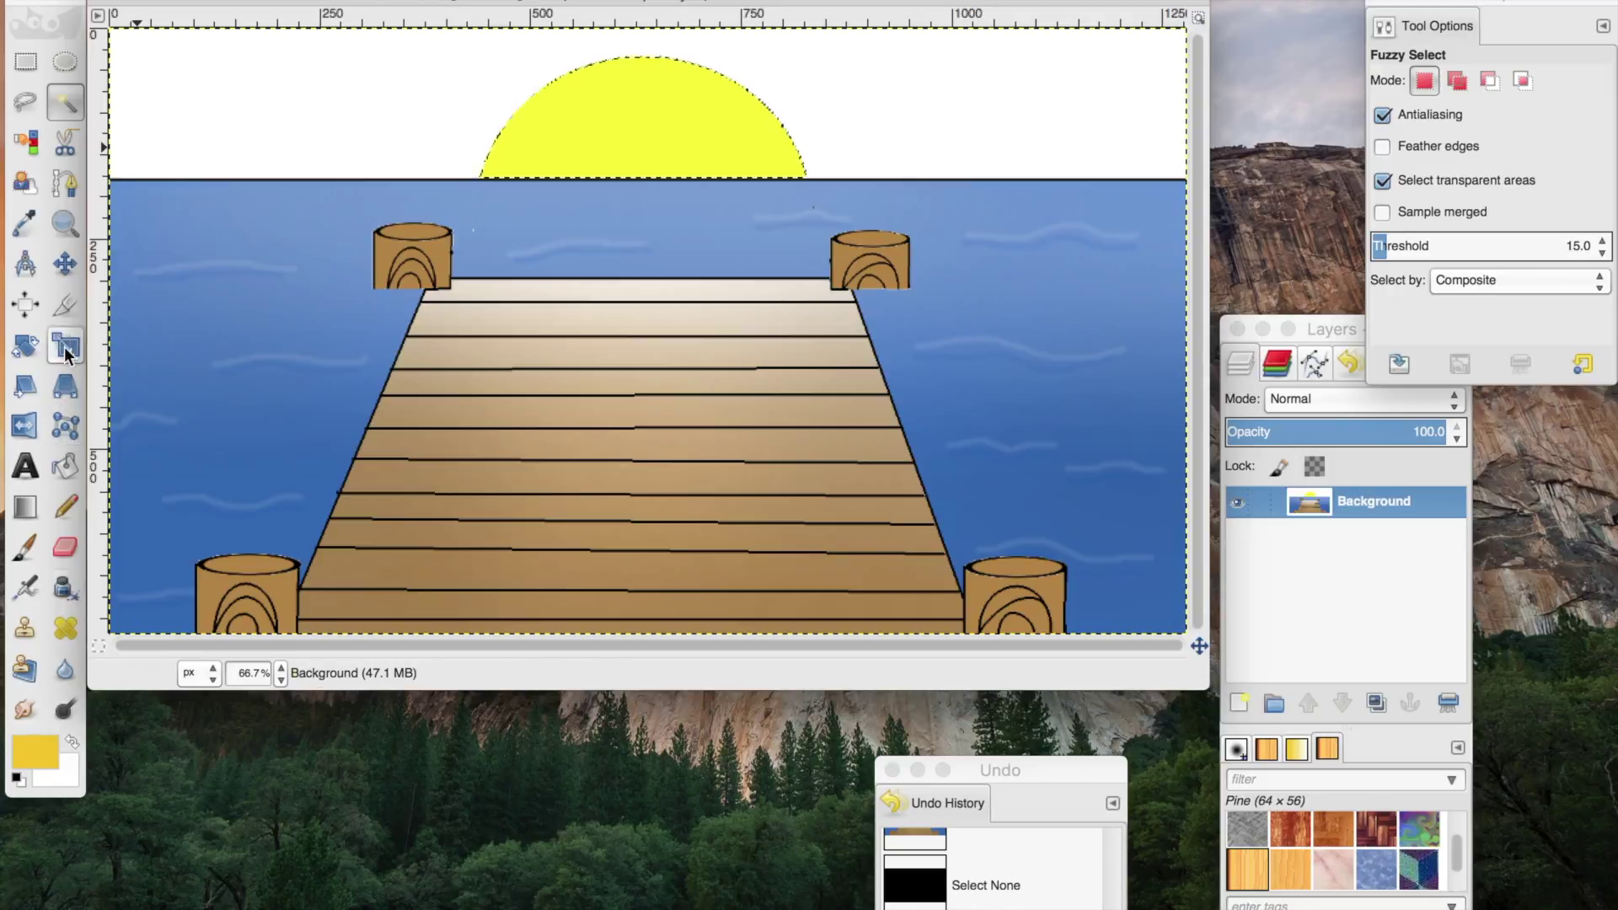
{"action": "left_click", "coordinate": [645, 110]}
{"action": "key", "text": "a"}
{"action": "left_click", "coordinate": [1460, 111]}
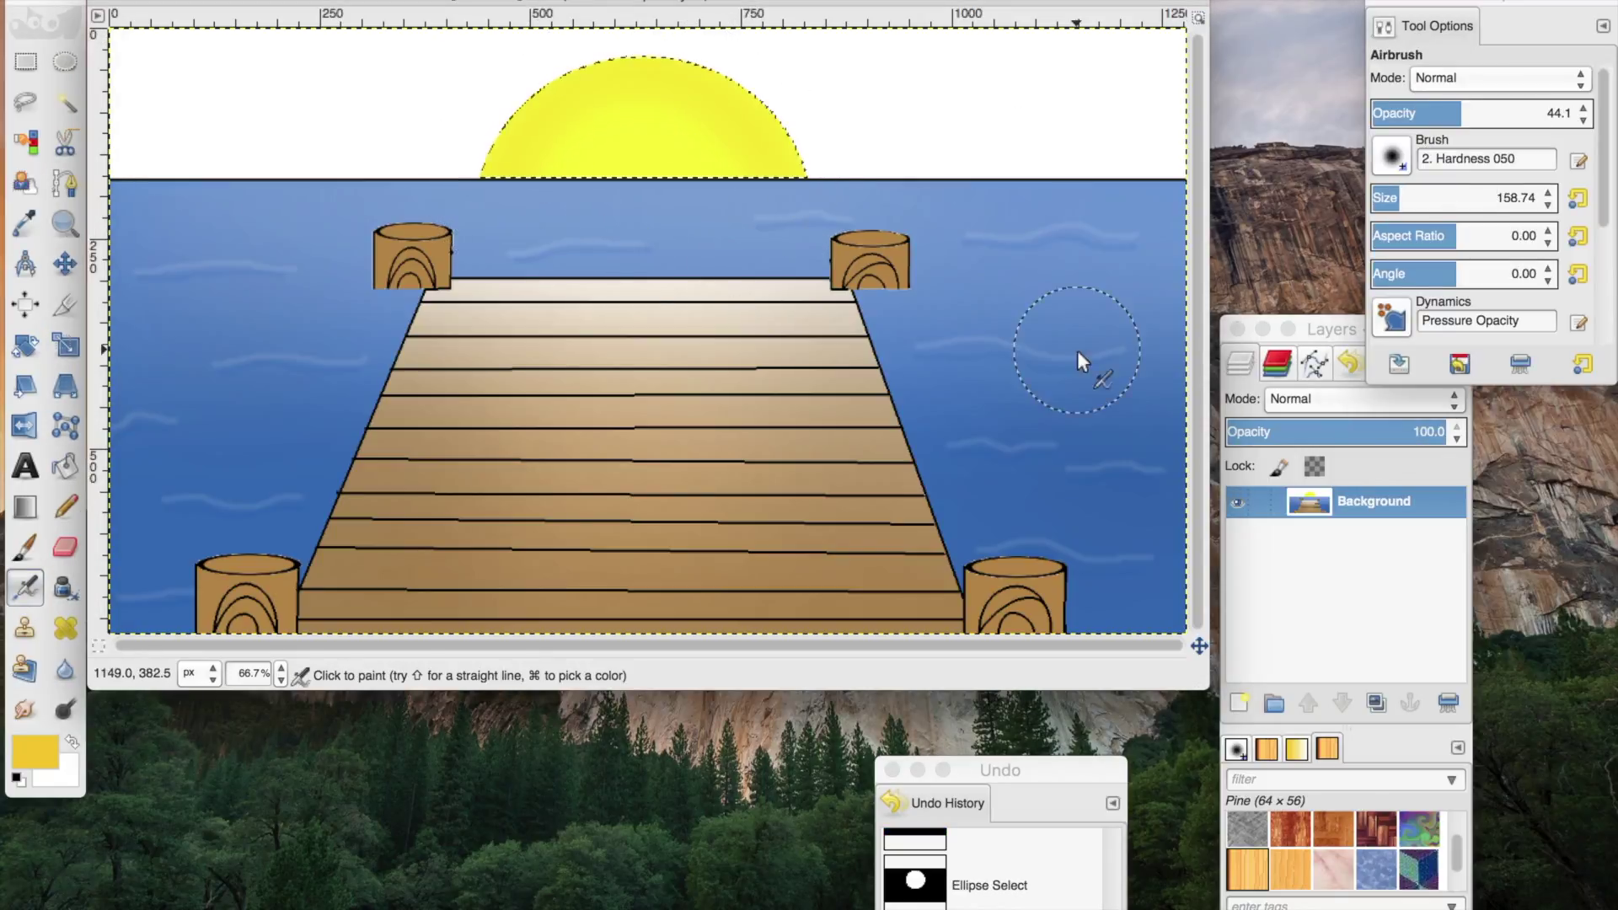
{"action": "key", "text": "r"}
{"action": "key", "text": "ctrl+z"}
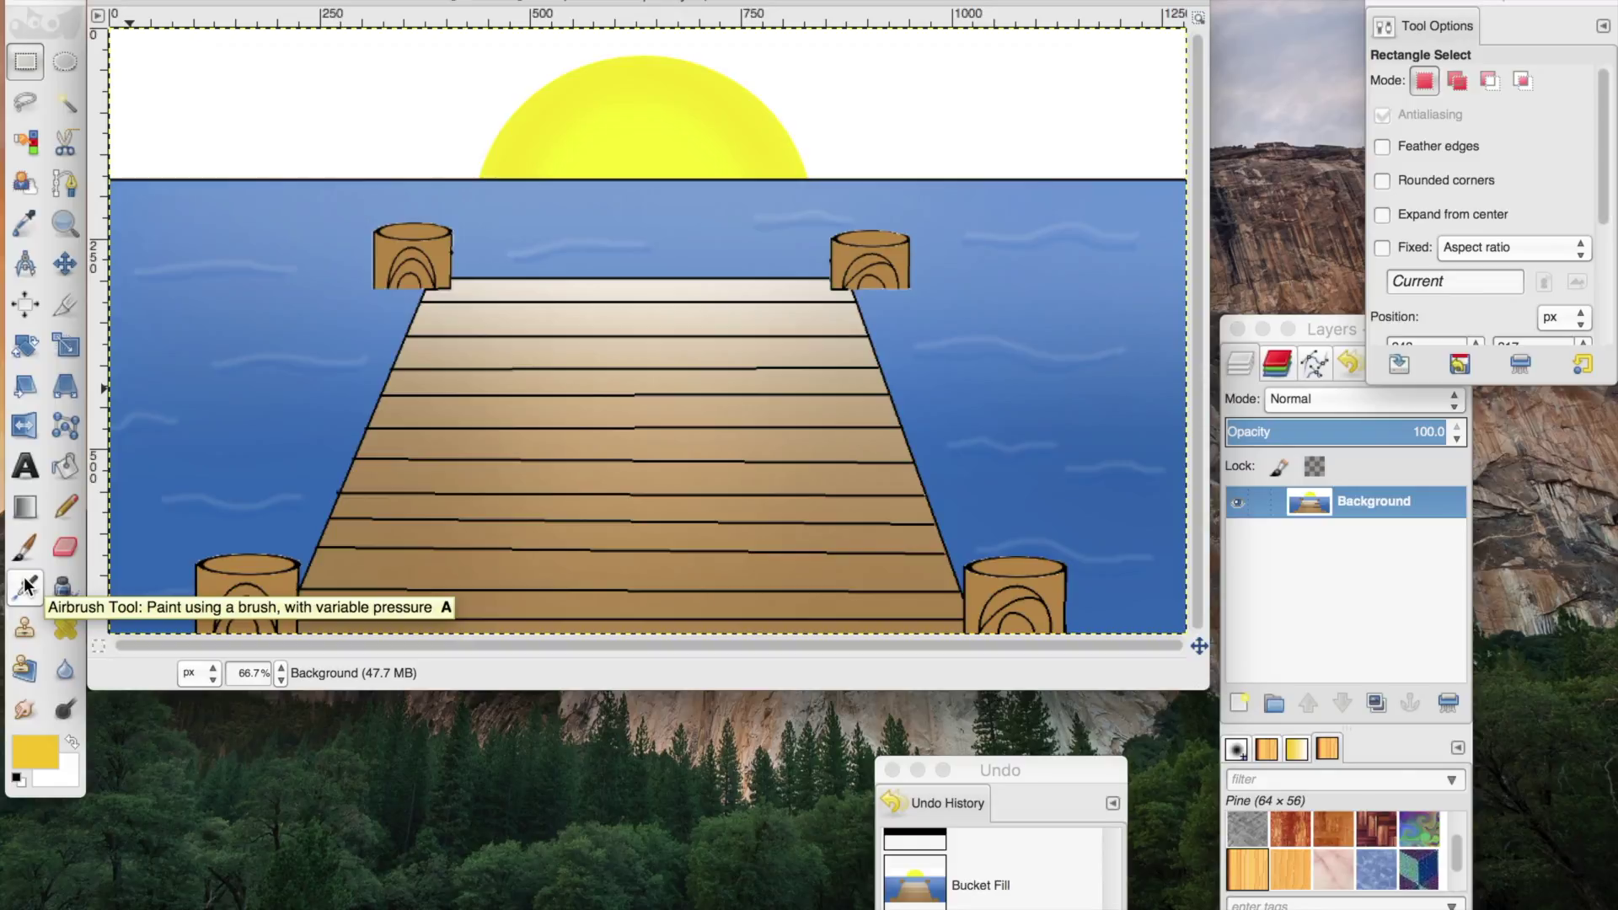
Step: Pick a soft peach foreground colour and select the sky
{"action": "left_click", "coordinate": [34, 749]}
{"action": "left_click", "coordinate": [952, 93]}
{"action": "left_click", "coordinate": [1328, 350]}
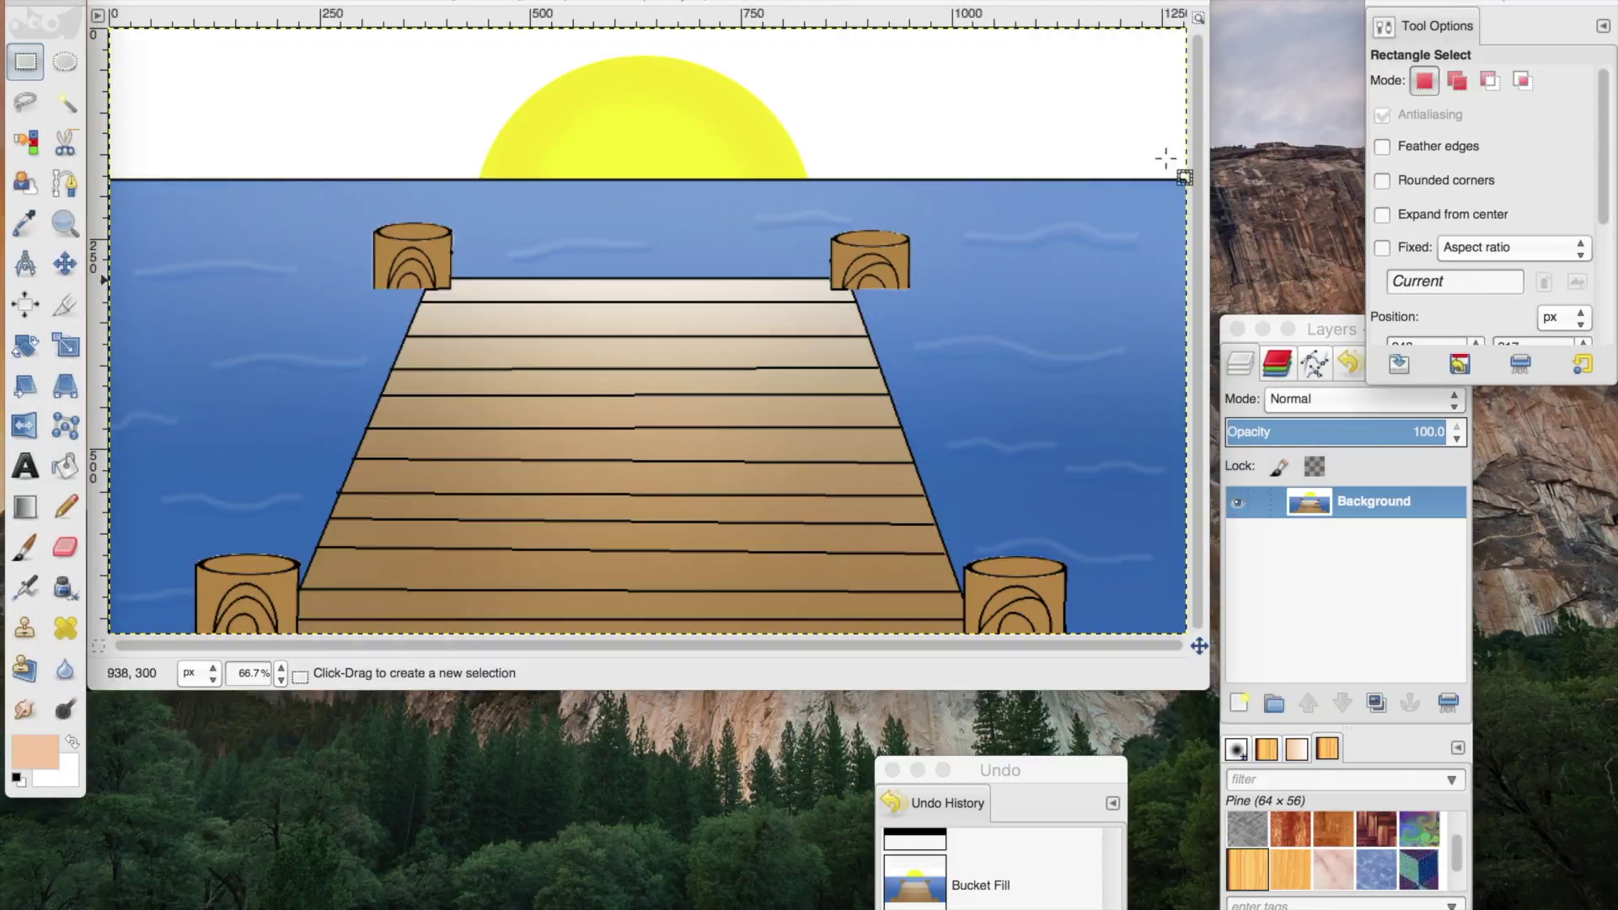
{"action": "key", "text": "a"}
{"action": "key", "text": "u"}
{"action": "key", "text": "ctrl+y"}
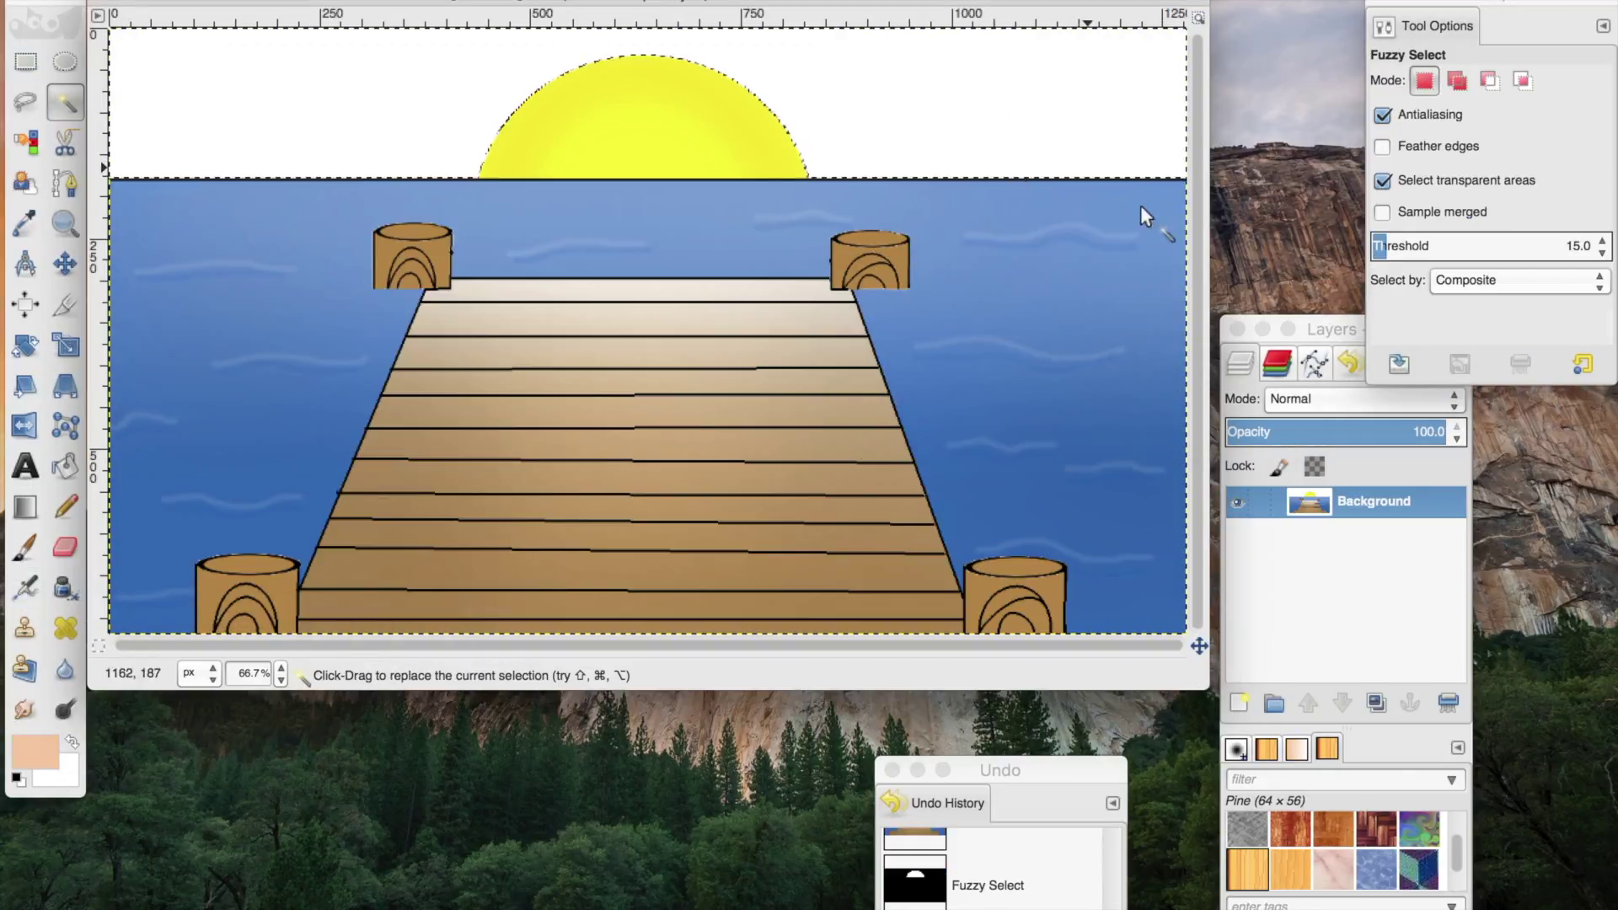
Step: Airbrush a peach glow across the sky with higher opacity and a smaller brush
{"action": "key", "text": "a"}
{"action": "left_click", "coordinate": [253, 278]}
{"action": "left_click", "coordinate": [1506, 107]}
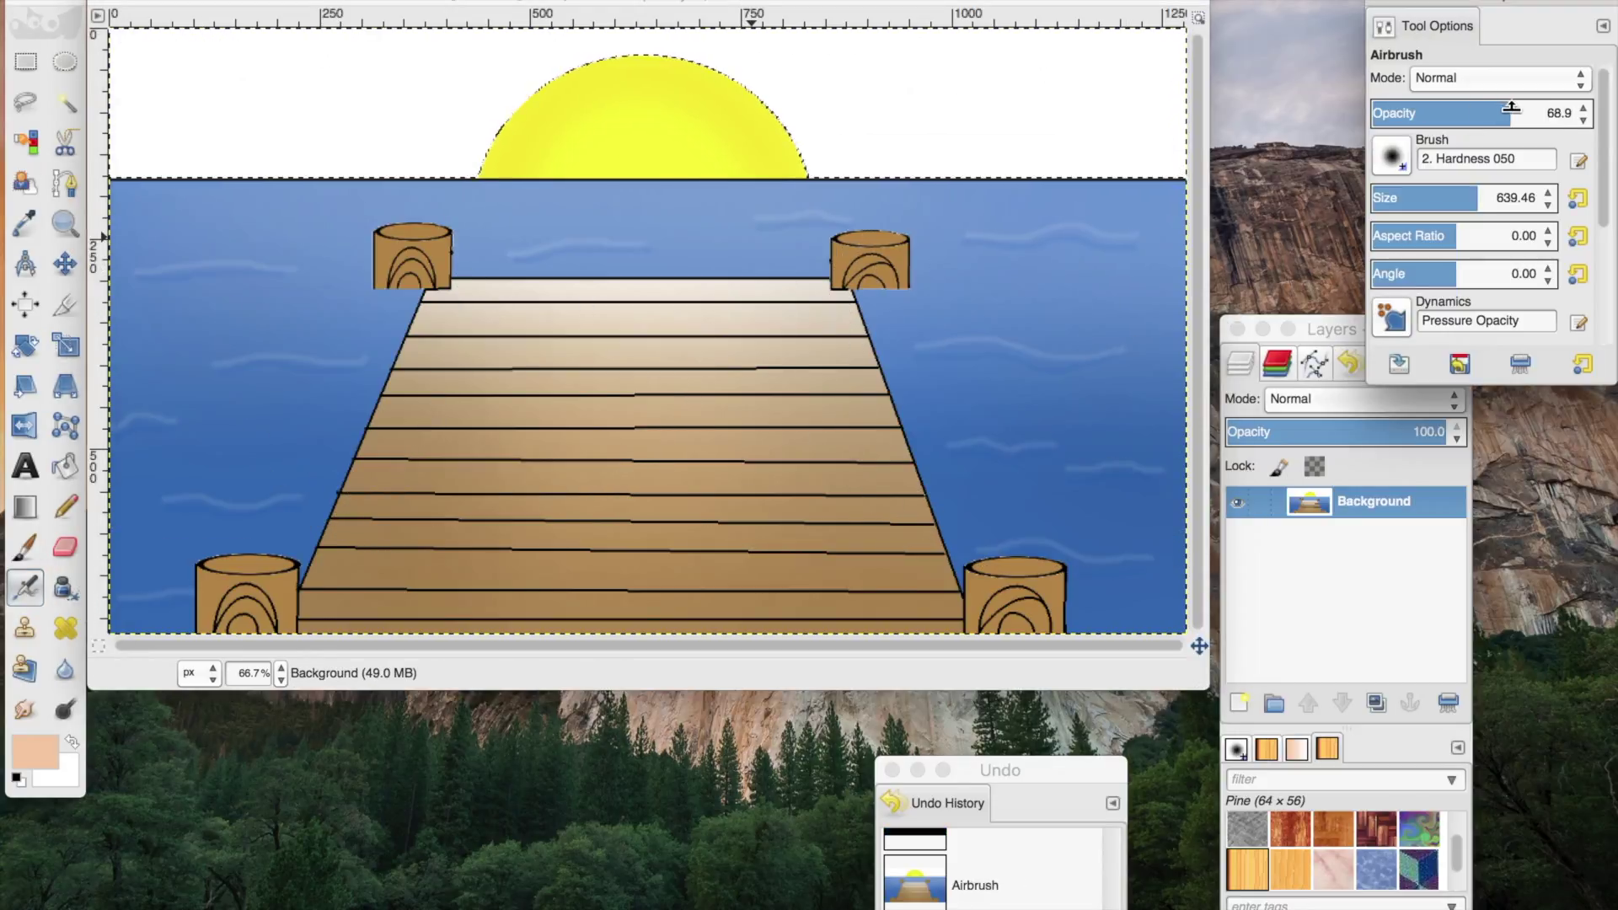
{"action": "left_click", "coordinate": [1400, 198]}
{"action": "mouse_move", "coordinate": [190, 145]}
{"action": "left_mouse_down"}
{"action": "mouse_move", "coordinate": [1020, 155]}
{"action": "mouse_move", "coordinate": [1171, 126]}
{"action": "left_mouse_up"}
{"action": "key", "text": "ctrl+shift+a"}
Step: Airbrush soft pink across the upper sky and clear the selection
{"action": "left_click", "coordinate": [37, 743]}
{"action": "left_click", "coordinate": [1286, 184]}
{"action": "left_click", "coordinate": [1330, 351]}
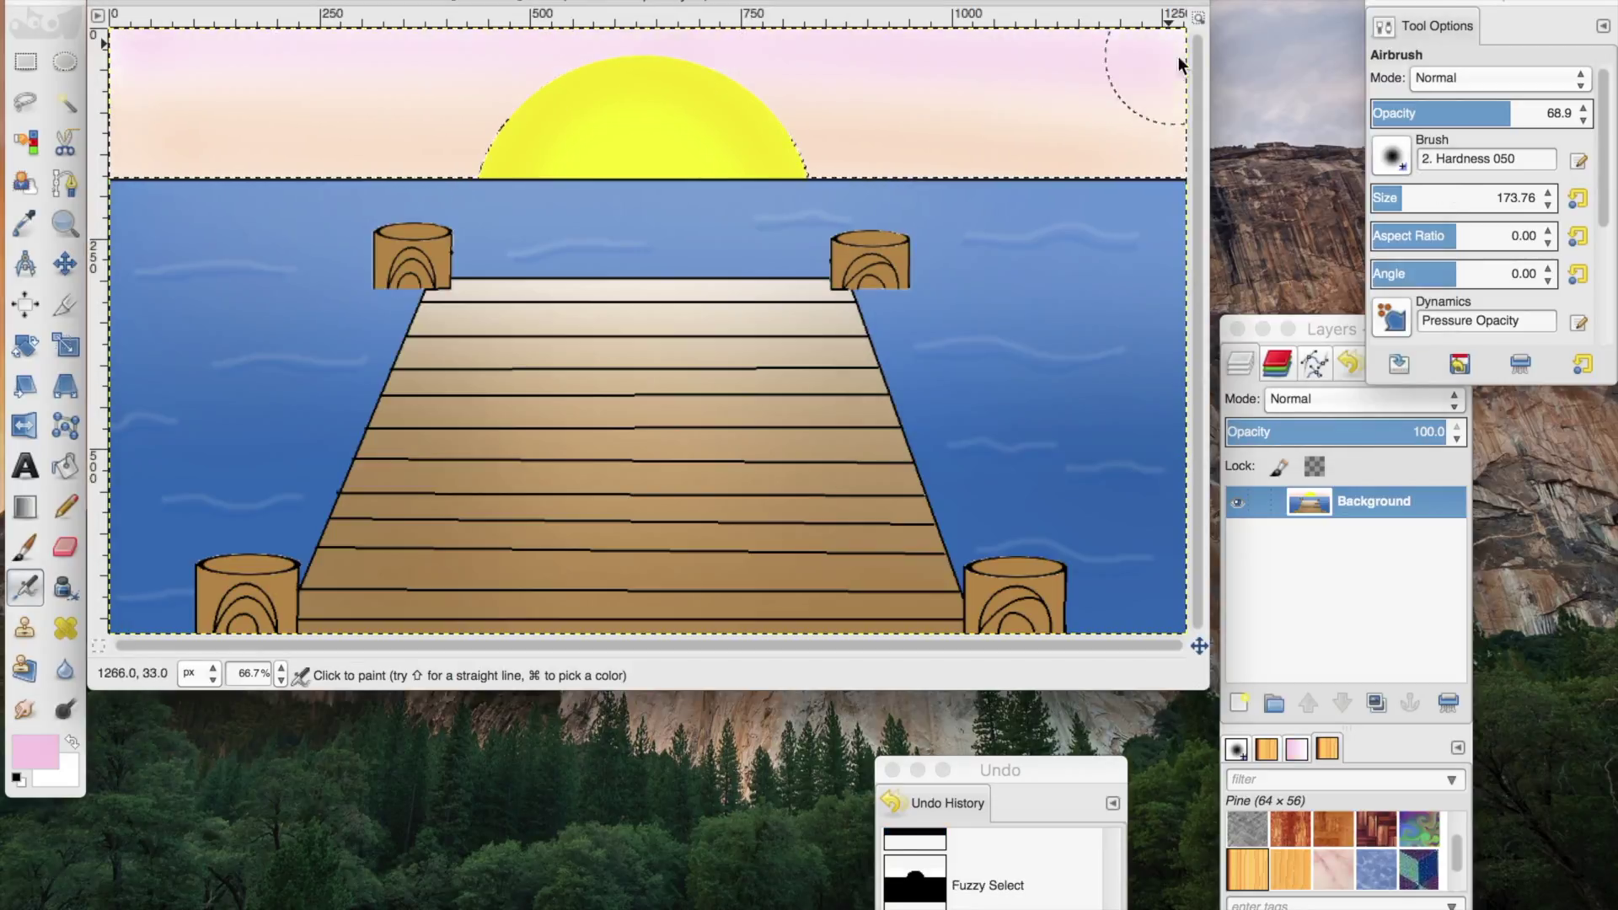
{"action": "left_click_drag", "start_coordinate": [1156, 55], "coordinate": [143, 192]}
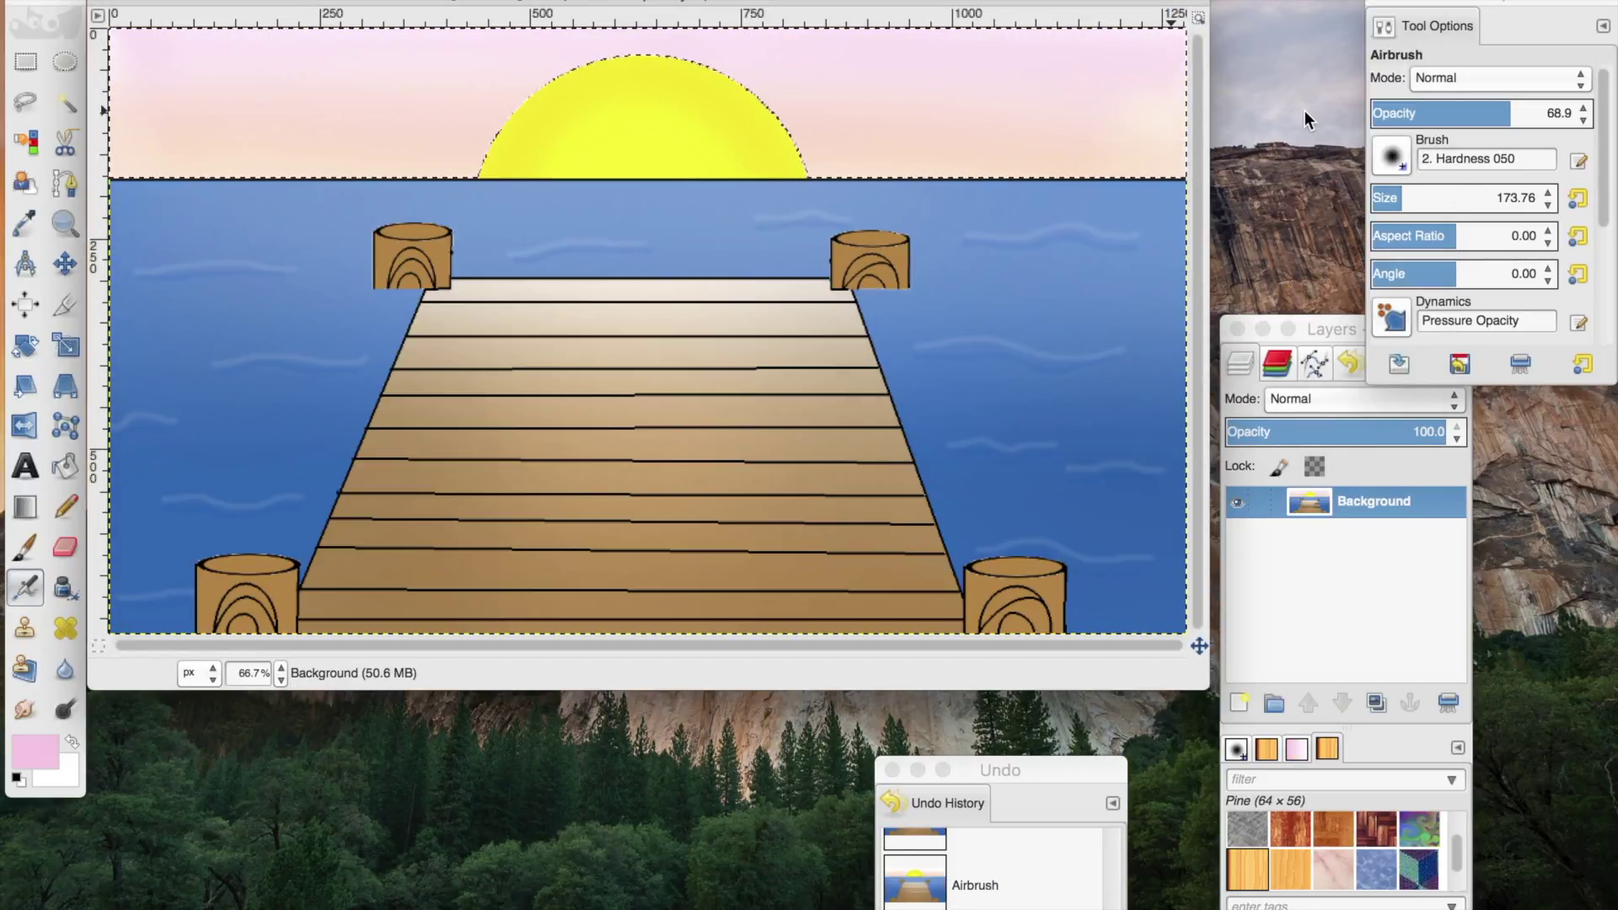
{"action": "key", "text": "ctrl+shift+a"}
Step: Rectangle-select the water below the sun over the dock's far end
{"action": "key", "text": "r"}
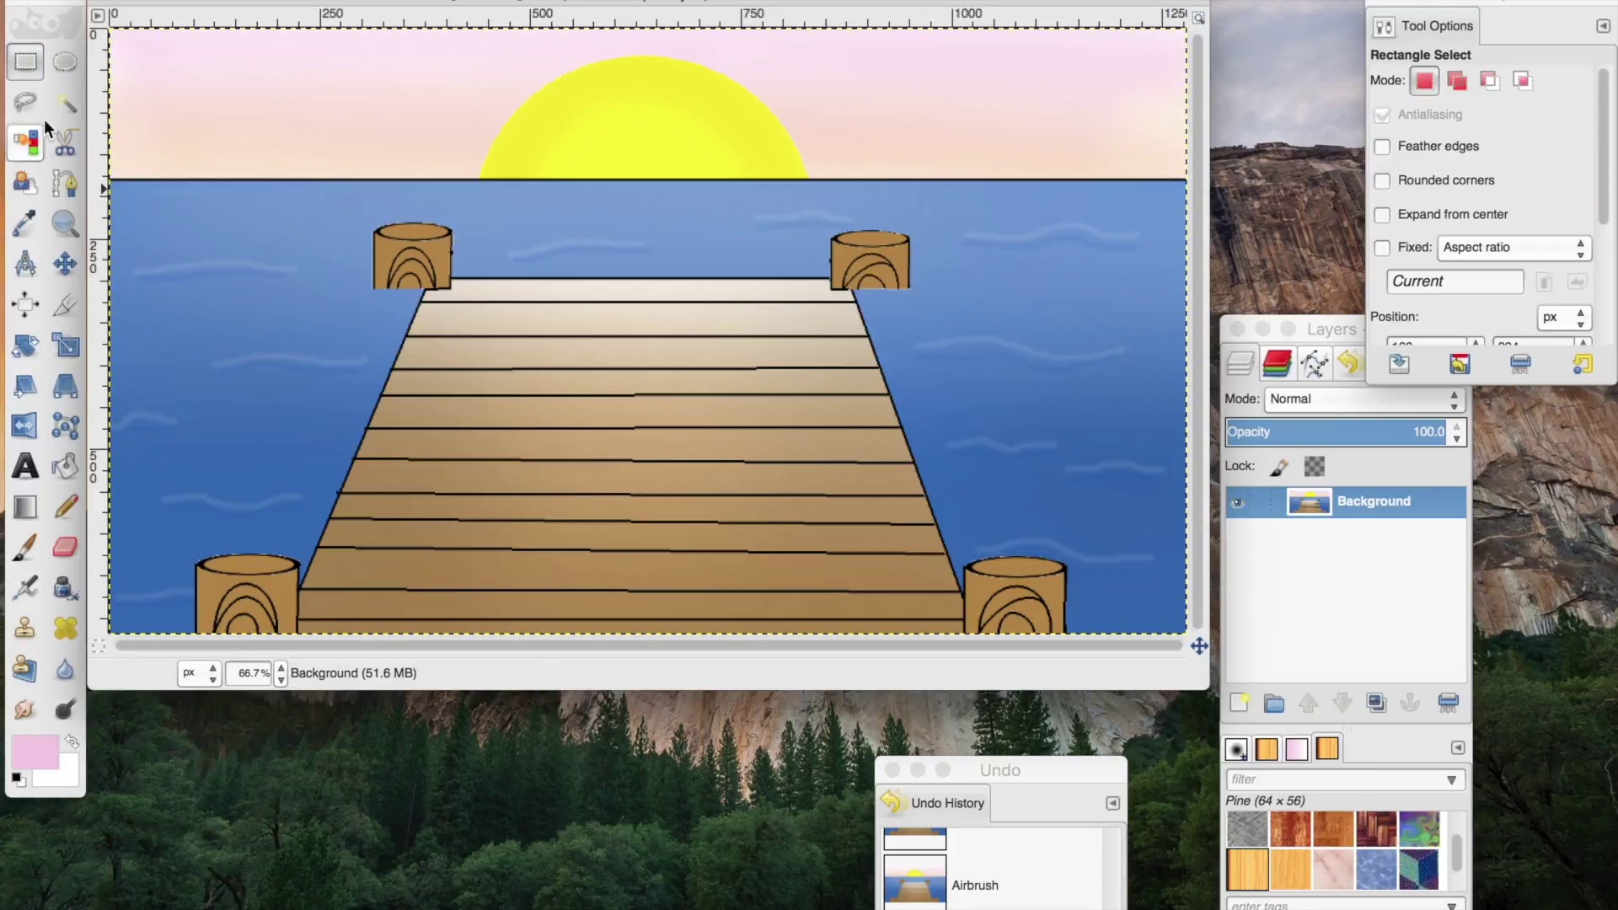
{"action": "mouse_move", "coordinate": [371, 161]}
{"action": "left_mouse_down"}
{"action": "mouse_move", "coordinate": [828, 474]}
{"action": "mouse_move", "coordinate": [880, 472]}
{"action": "left_mouse_up"}
{"action": "left_click", "coordinate": [371, 165]}
{"action": "left_click_drag", "start_coordinate": [368, 165], "coordinate": [832, 463]}
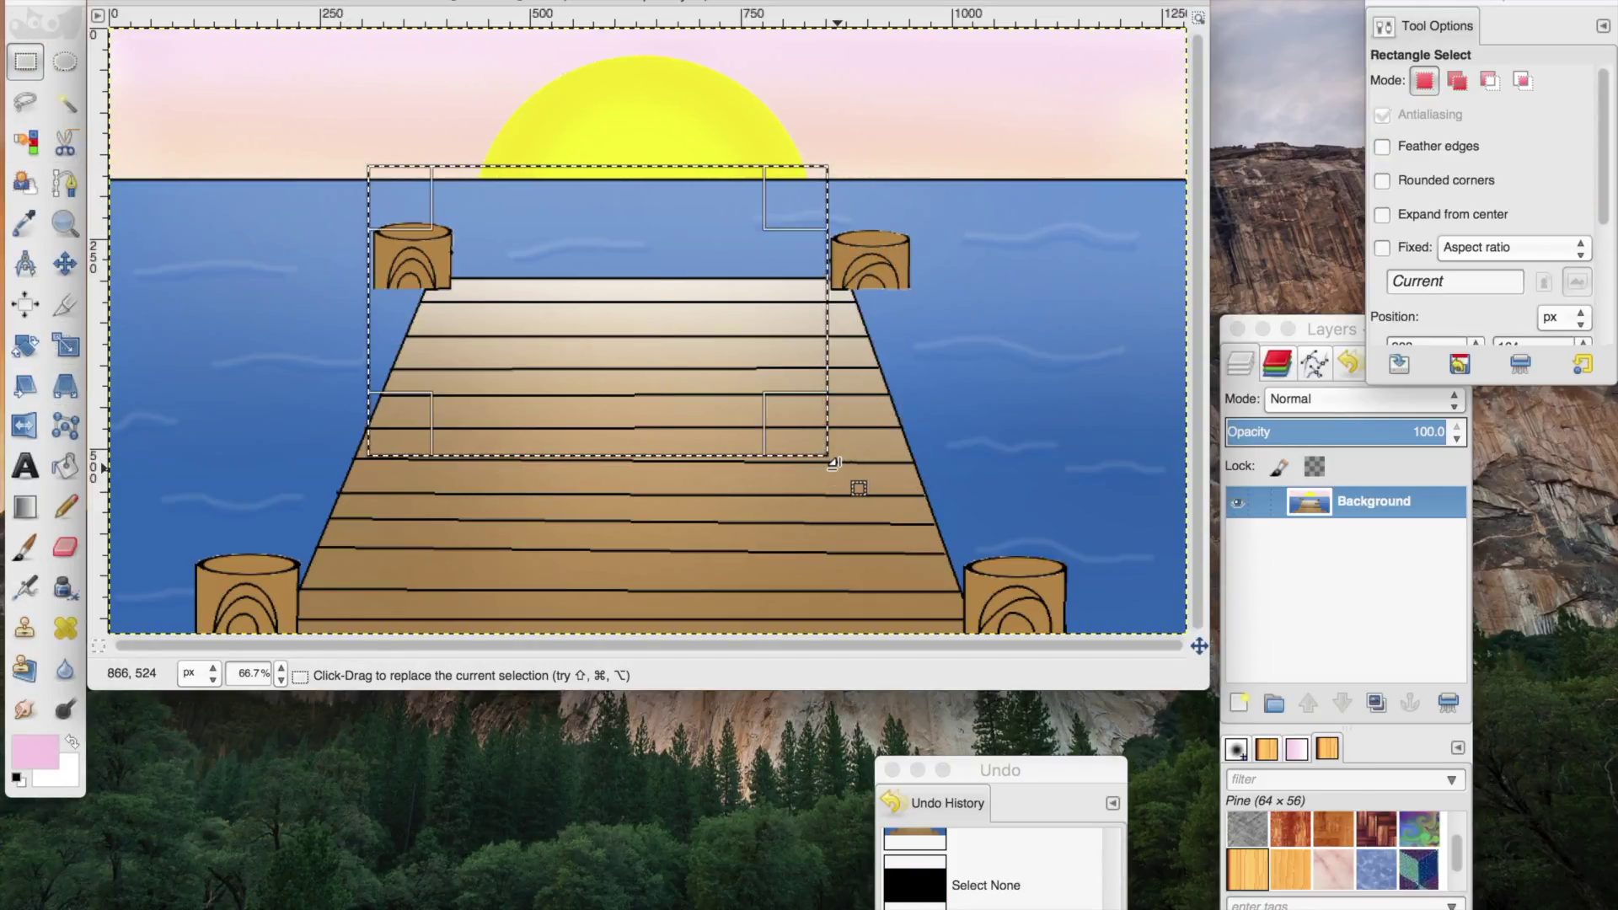
{"action": "left_click", "coordinate": [64, 103]}
{"action": "left_click", "coordinate": [291, 200]}
{"action": "key", "text": "ctrl+z"}
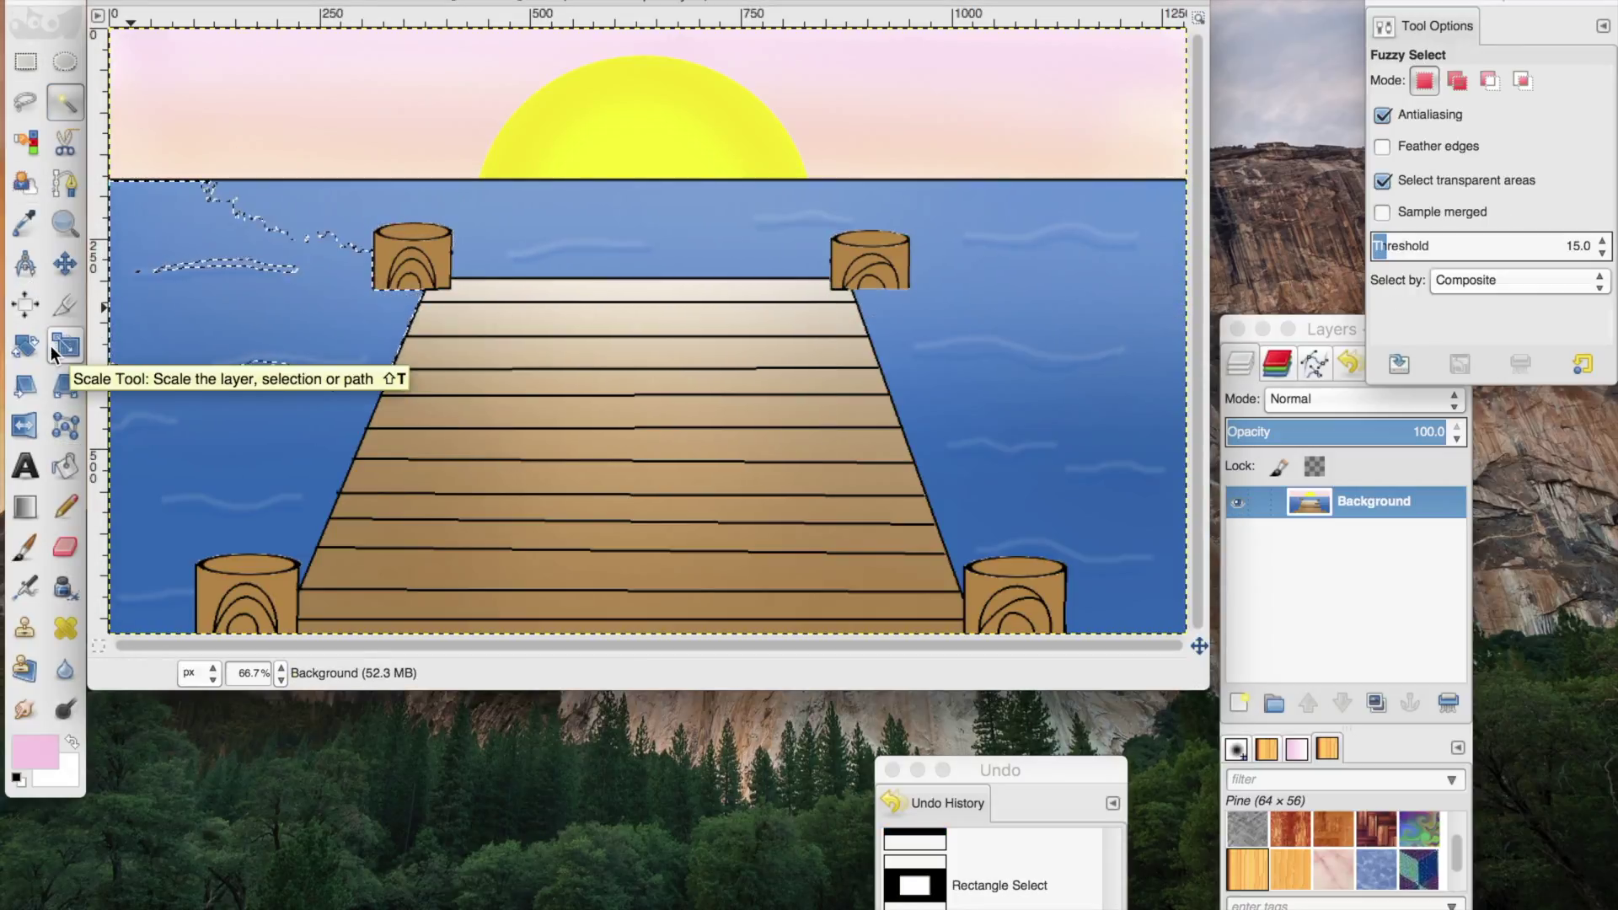
{"action": "left_click", "coordinate": [25, 61]}
{"action": "left_click_drag", "start_coordinate": [454, 179], "coordinate": [830, 331]}
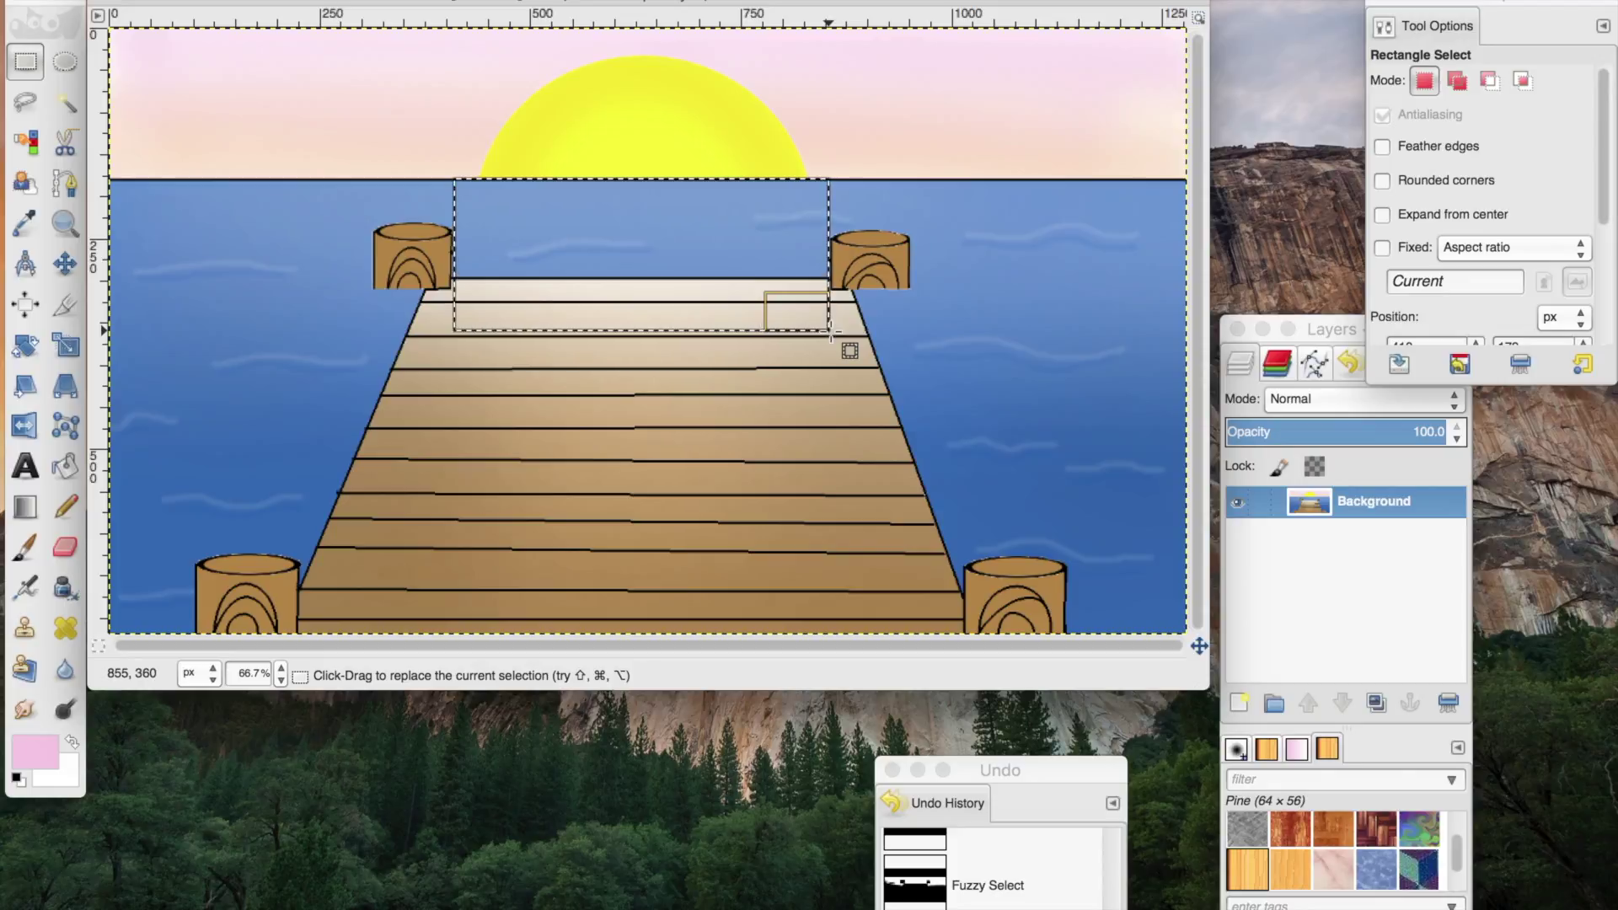
Step: Set the foreground colour to yellow and ready the airbrush with slightly higher opacity
{"action": "left_click", "coordinate": [34, 749]}
{"action": "left_click", "coordinate": [1125, 220]}
{"action": "left_click_drag", "start_coordinate": [1094, 218], "coordinate": [1095, 46]}
{"action": "left_click", "coordinate": [1332, 350]}
{"action": "left_click", "coordinate": [26, 587]}
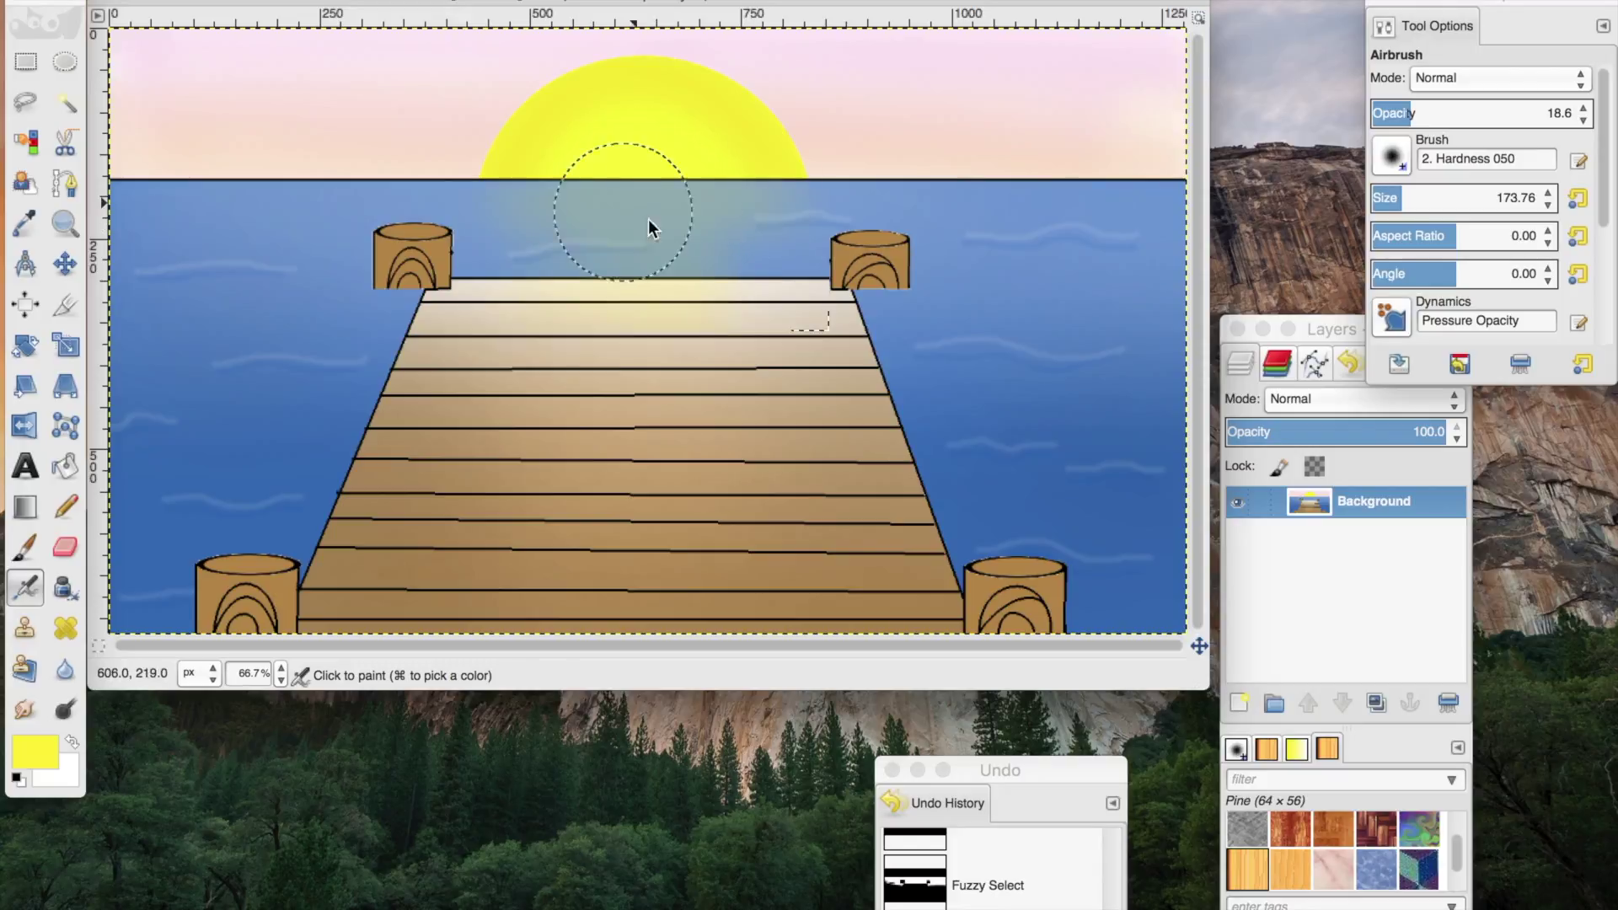
{"action": "left_click", "coordinate": [1425, 109]}
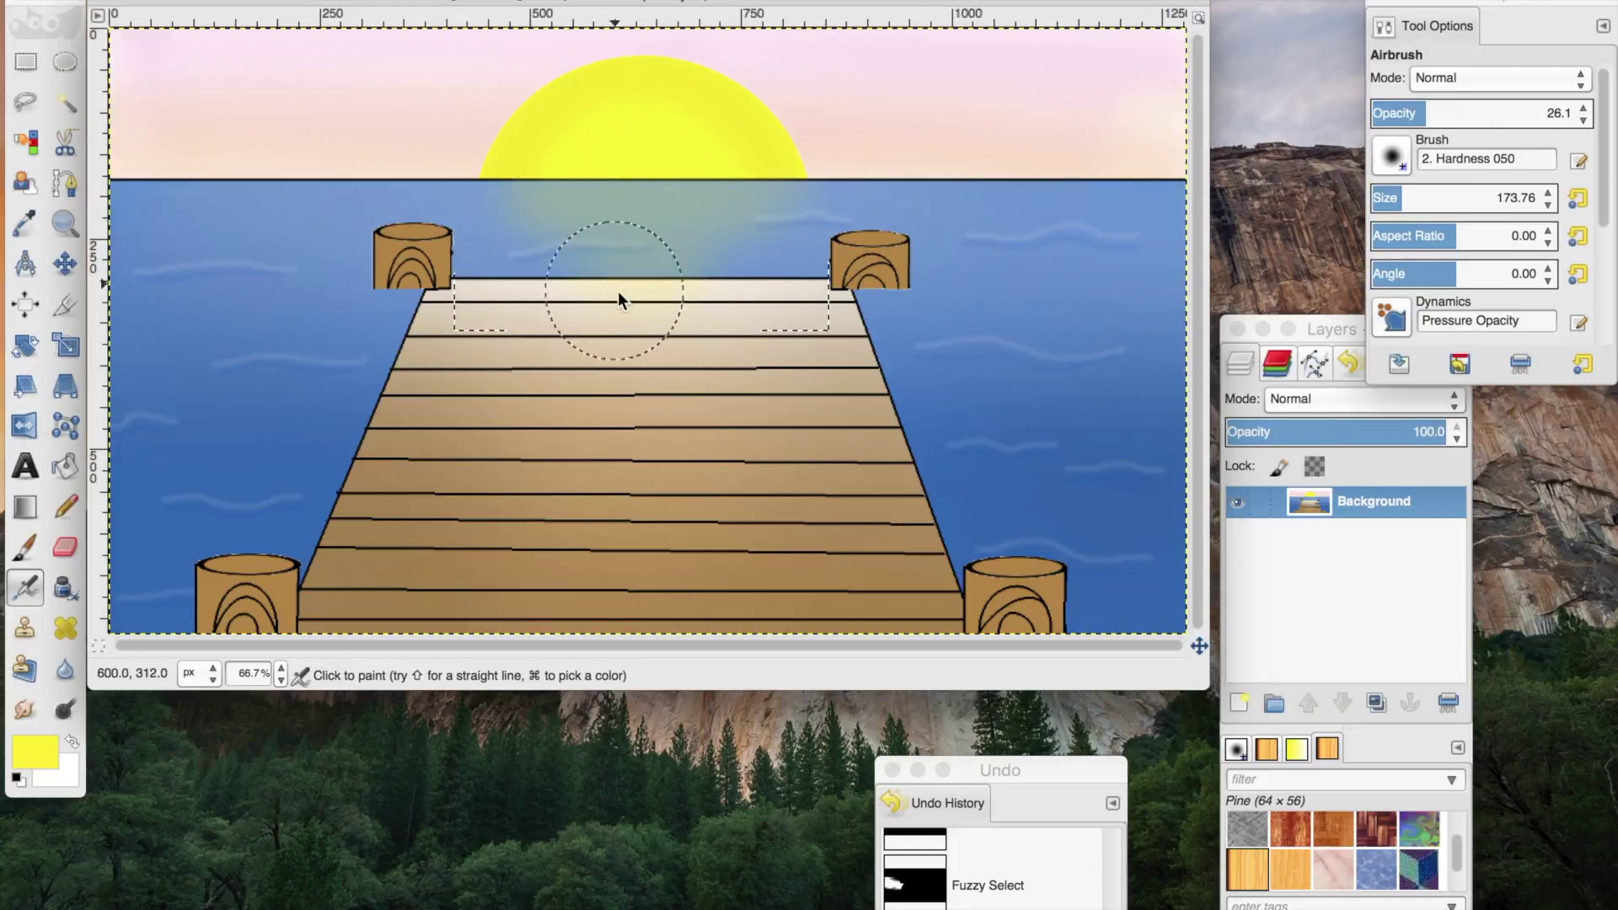
Step: Undo the misplaced glow, reselect water between horizon and dock, and airbrush the yellow reflection
{"action": "key", "text": "ctrl+shift+a"}
{"action": "key", "text": "r"}
{"action": "key", "text": "ctrl+z"}
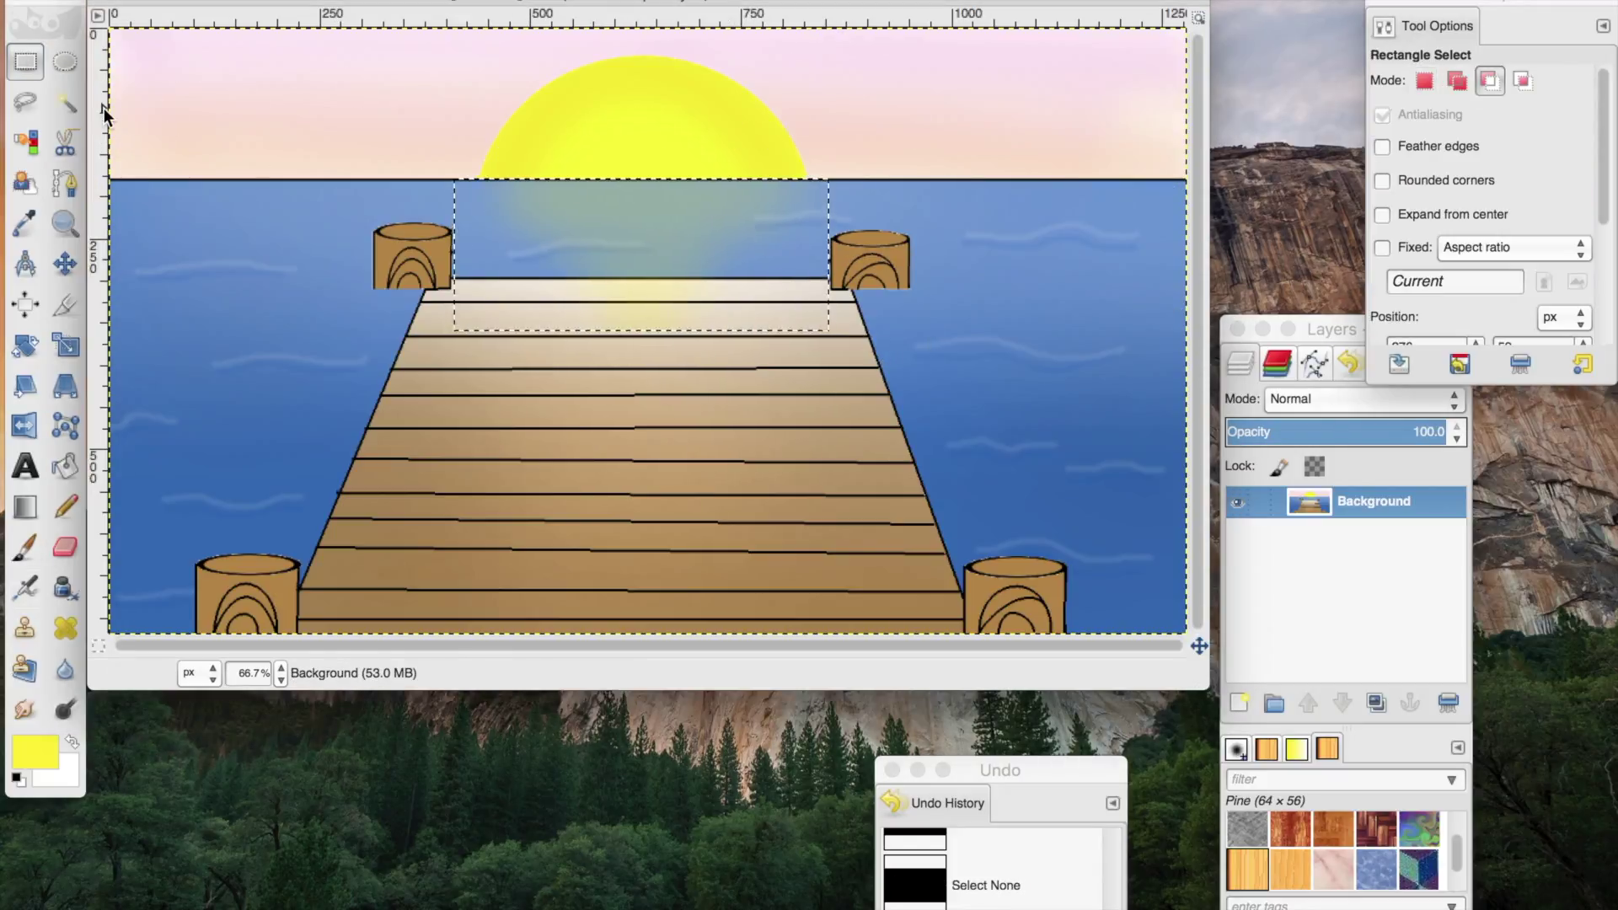
{"action": "key", "text": "ctrl+z"}
{"action": "left_click_drag", "start_coordinate": [468, 177], "coordinate": [825, 274]}
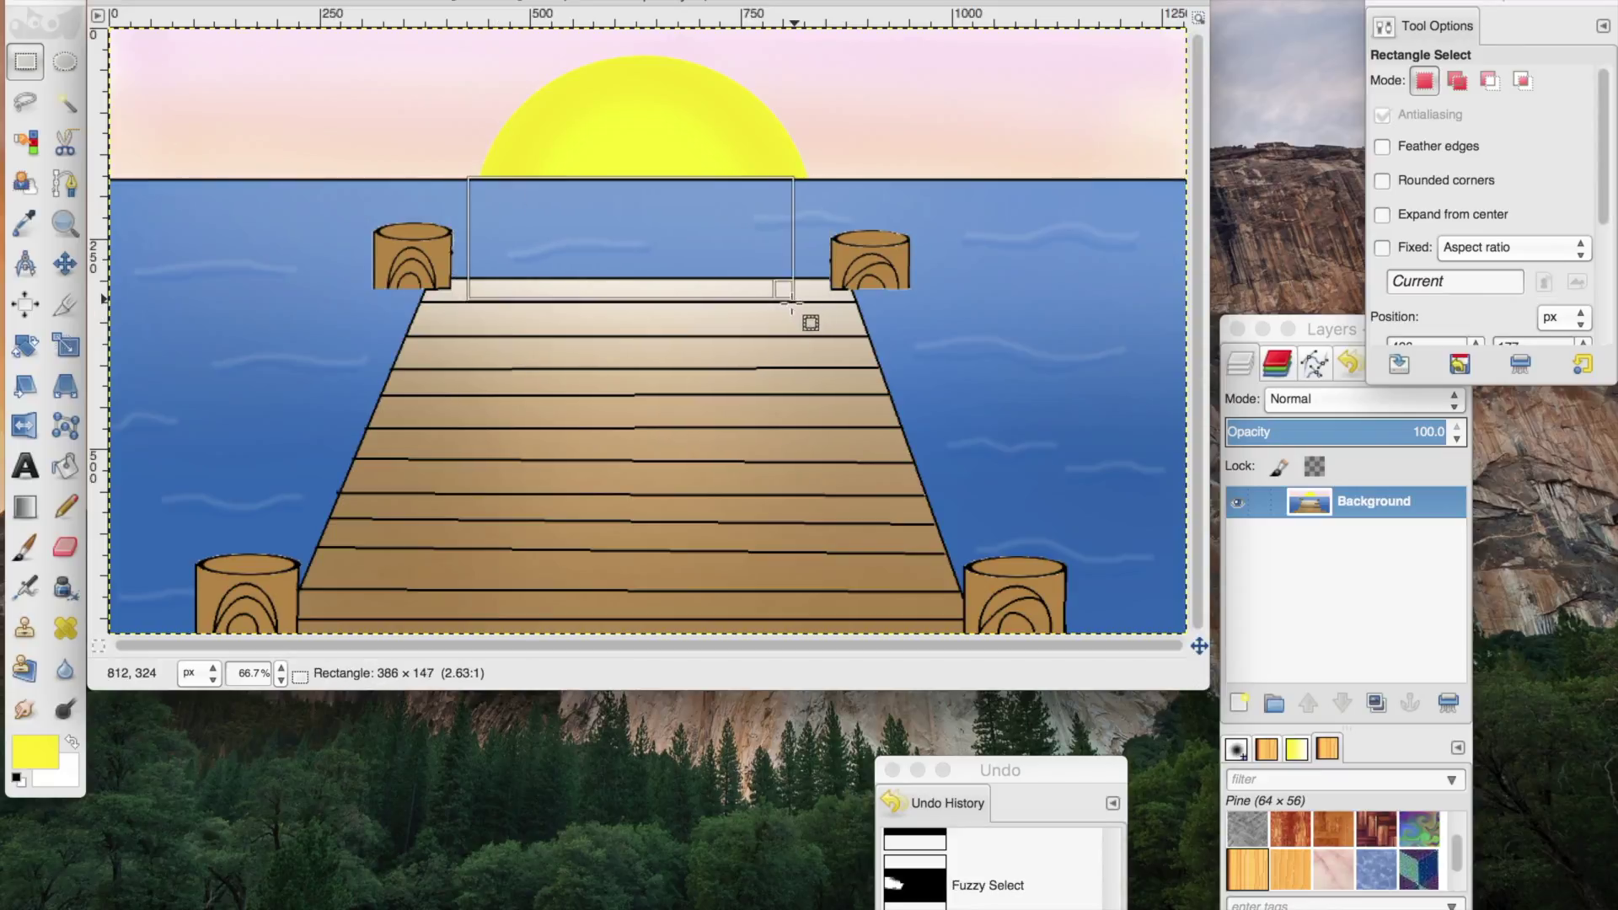
{"action": "left_click", "coordinate": [25, 587]}
{"action": "mouse_move", "coordinate": [543, 192]}
{"action": "left_mouse_down"}
{"action": "mouse_move", "coordinate": [624, 245]}
{"action": "mouse_move", "coordinate": [515, 209]}
{"action": "left_mouse_up"}
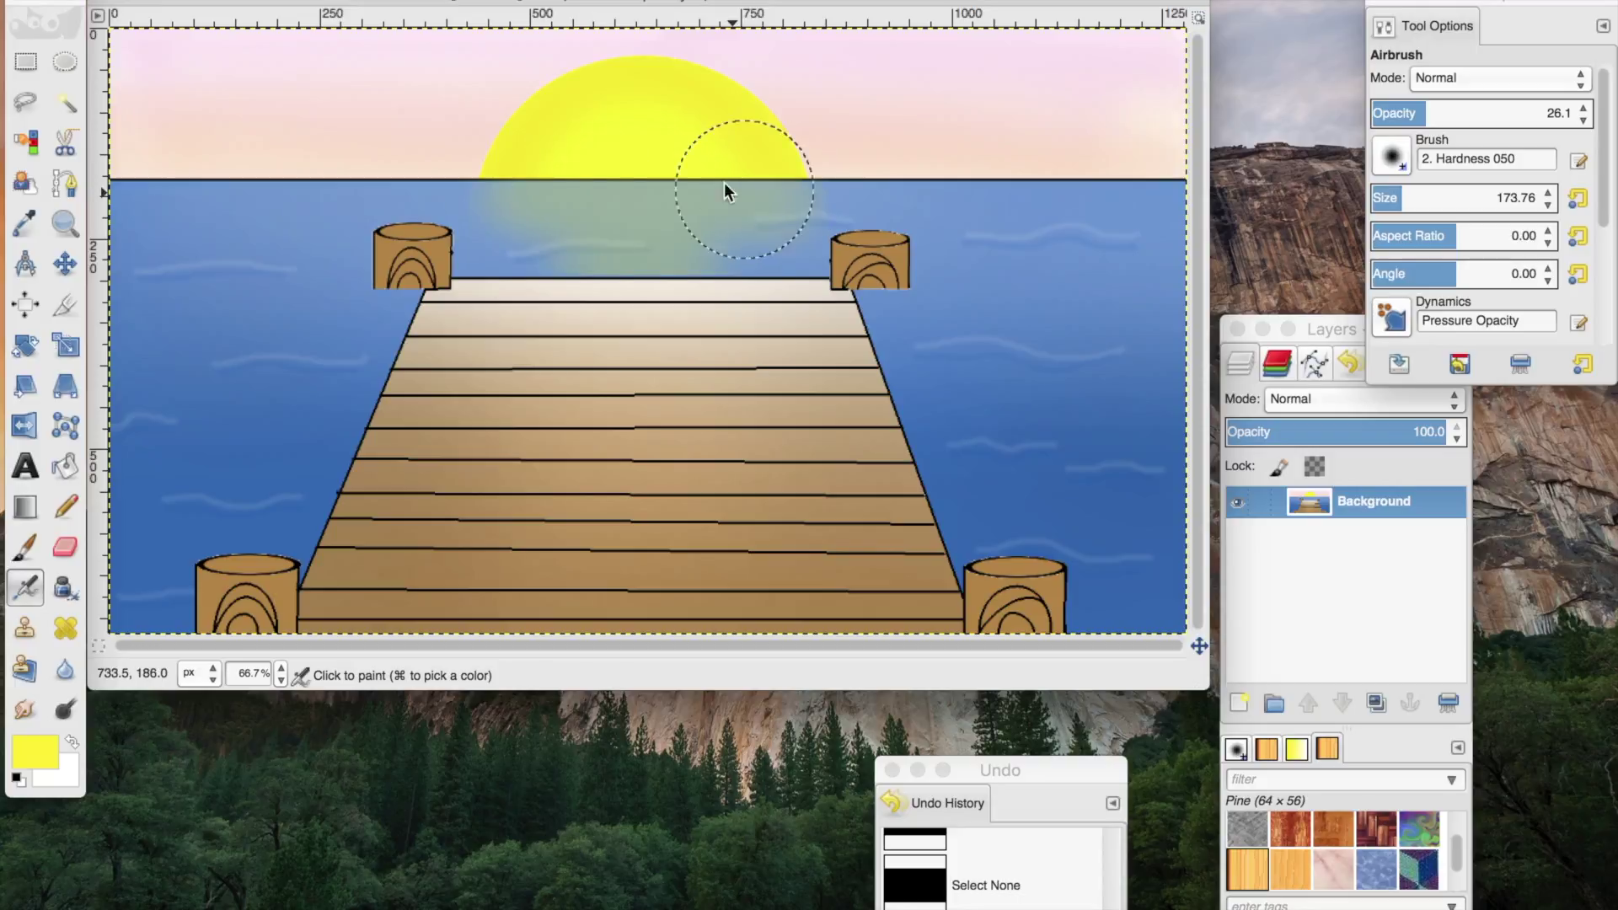
{"action": "key", "text": "r"}
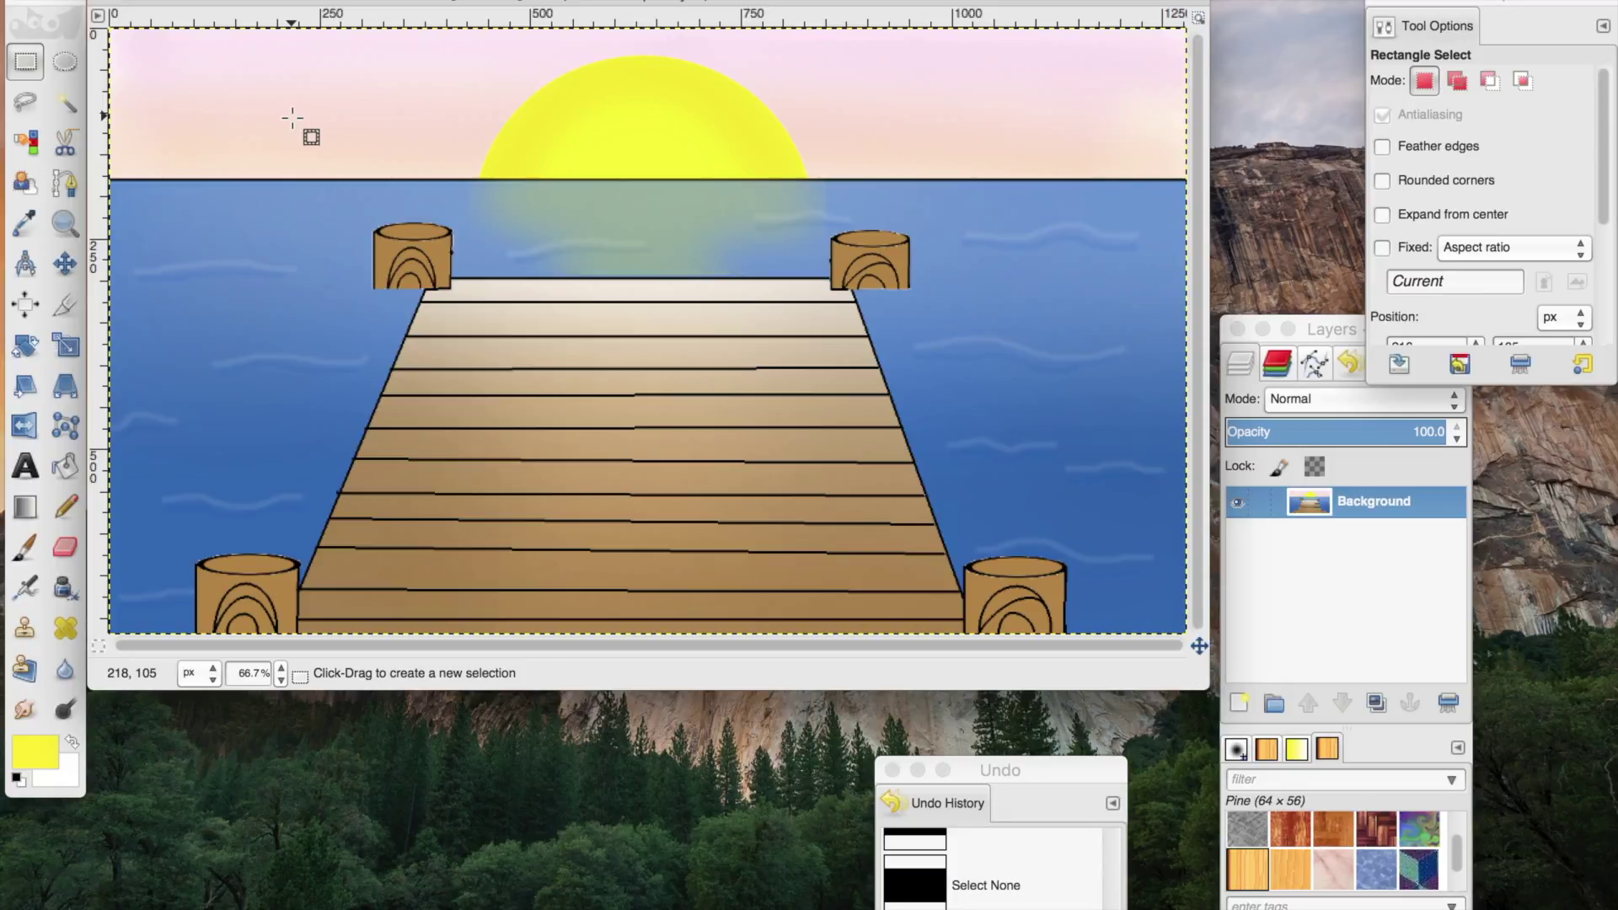
{"action": "left_click", "coordinate": [65, 101]}
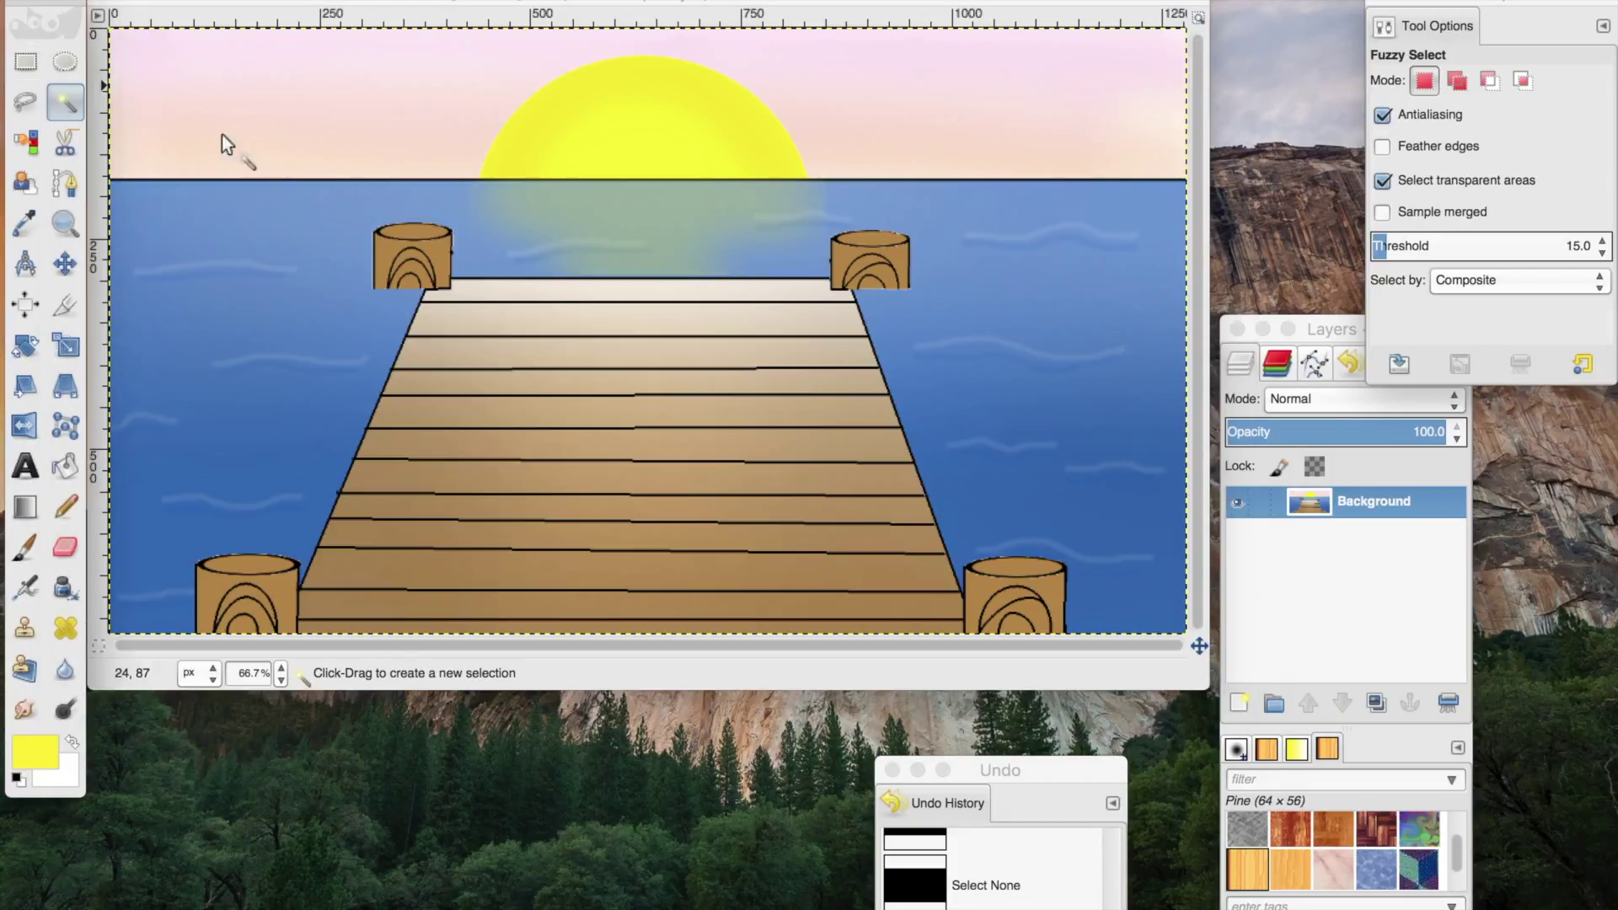
Step: Fuzzy-select the dock's far planks and airbrush yellow sunlight onto them
{"action": "left_click", "coordinate": [542, 354]}
{"action": "key", "text": "a"}
{"action": "left_click_drag", "start_coordinate": [547, 301], "coordinate": [687, 354]}
{"action": "key", "text": "ctrl+shift+a"}
Step: Swap to black, set the airbrush size to 10, and select the water on the right
{"action": "key", "text": "x"}
{"action": "left_click", "coordinate": [26, 62]}
{"action": "key", "text": "n"}
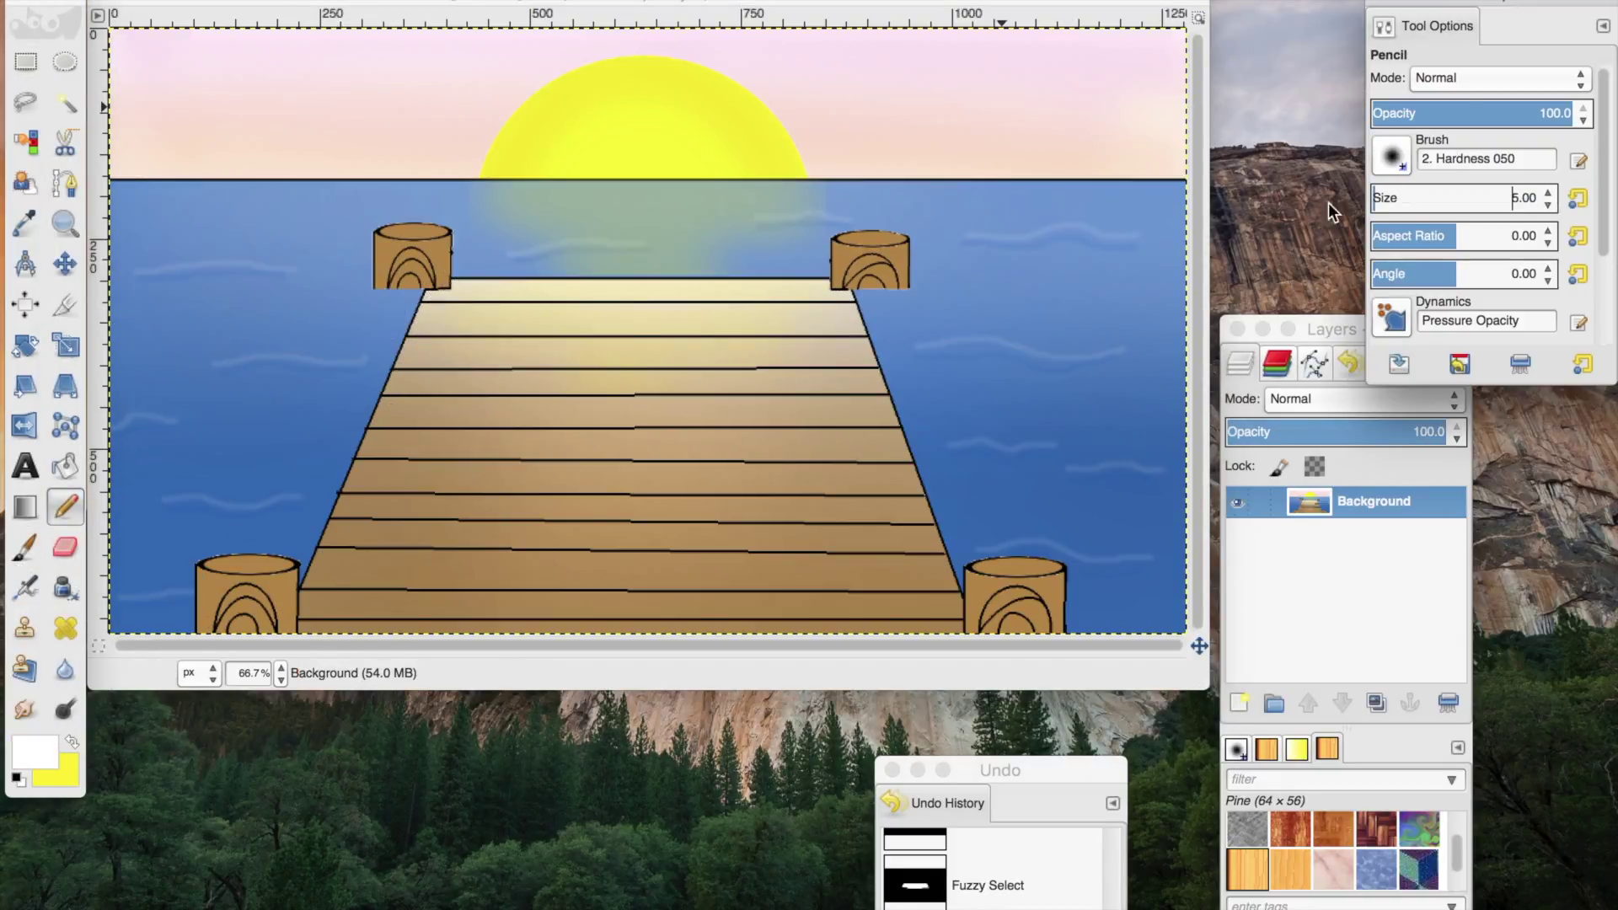
{"action": "key", "text": "a"}
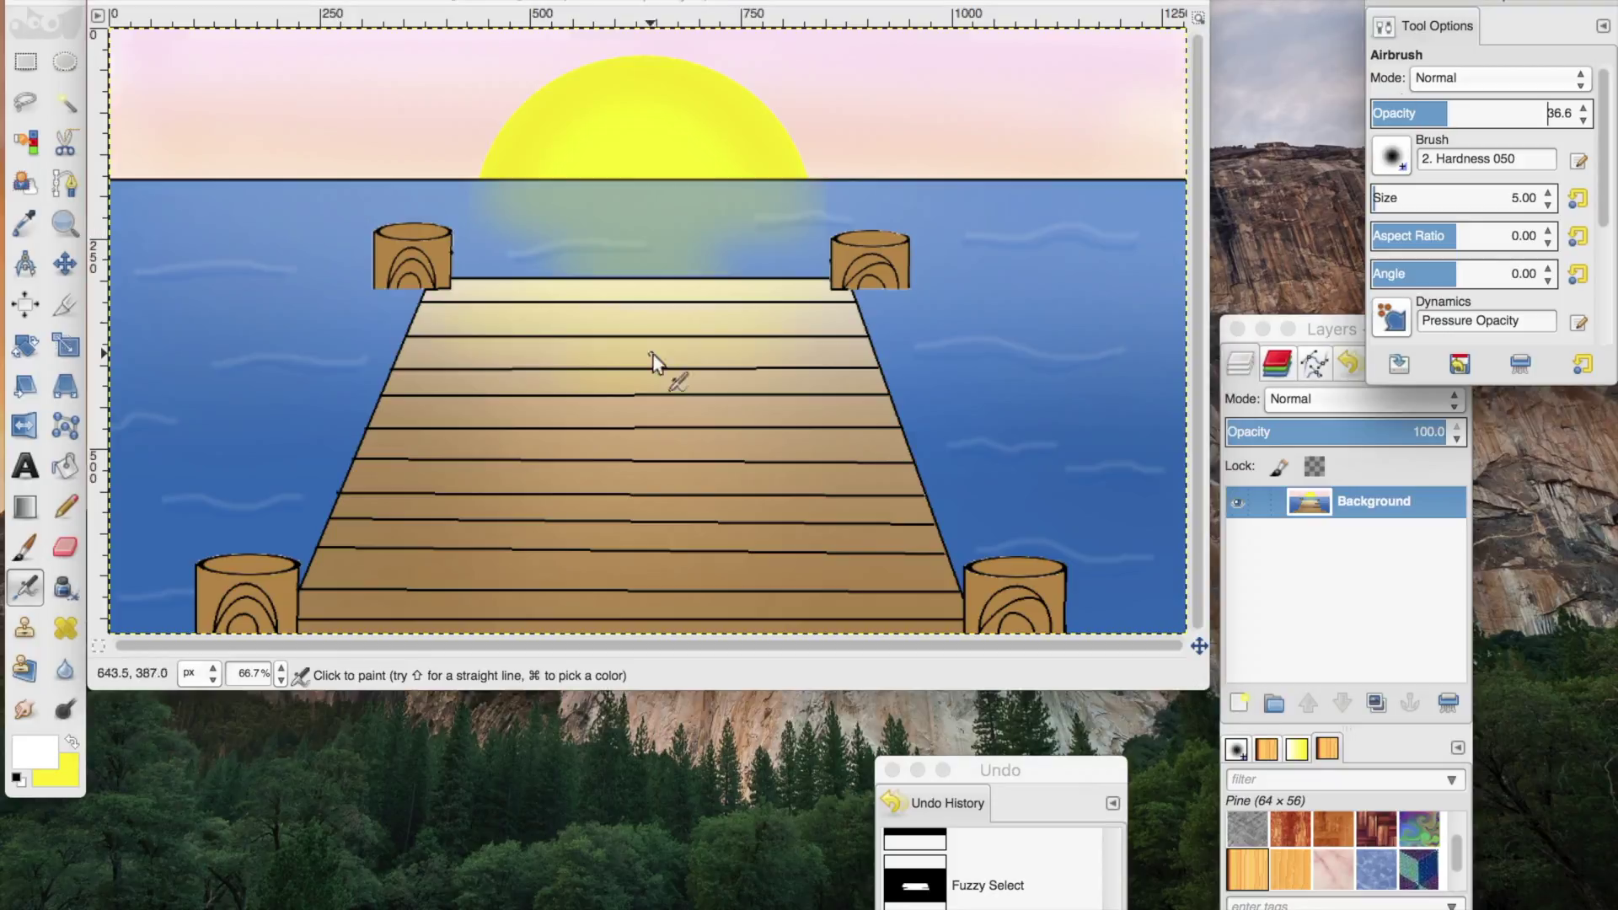
{"action": "triple_click", "coordinate": [1528, 205]}
{"action": "type", "text": "10"}
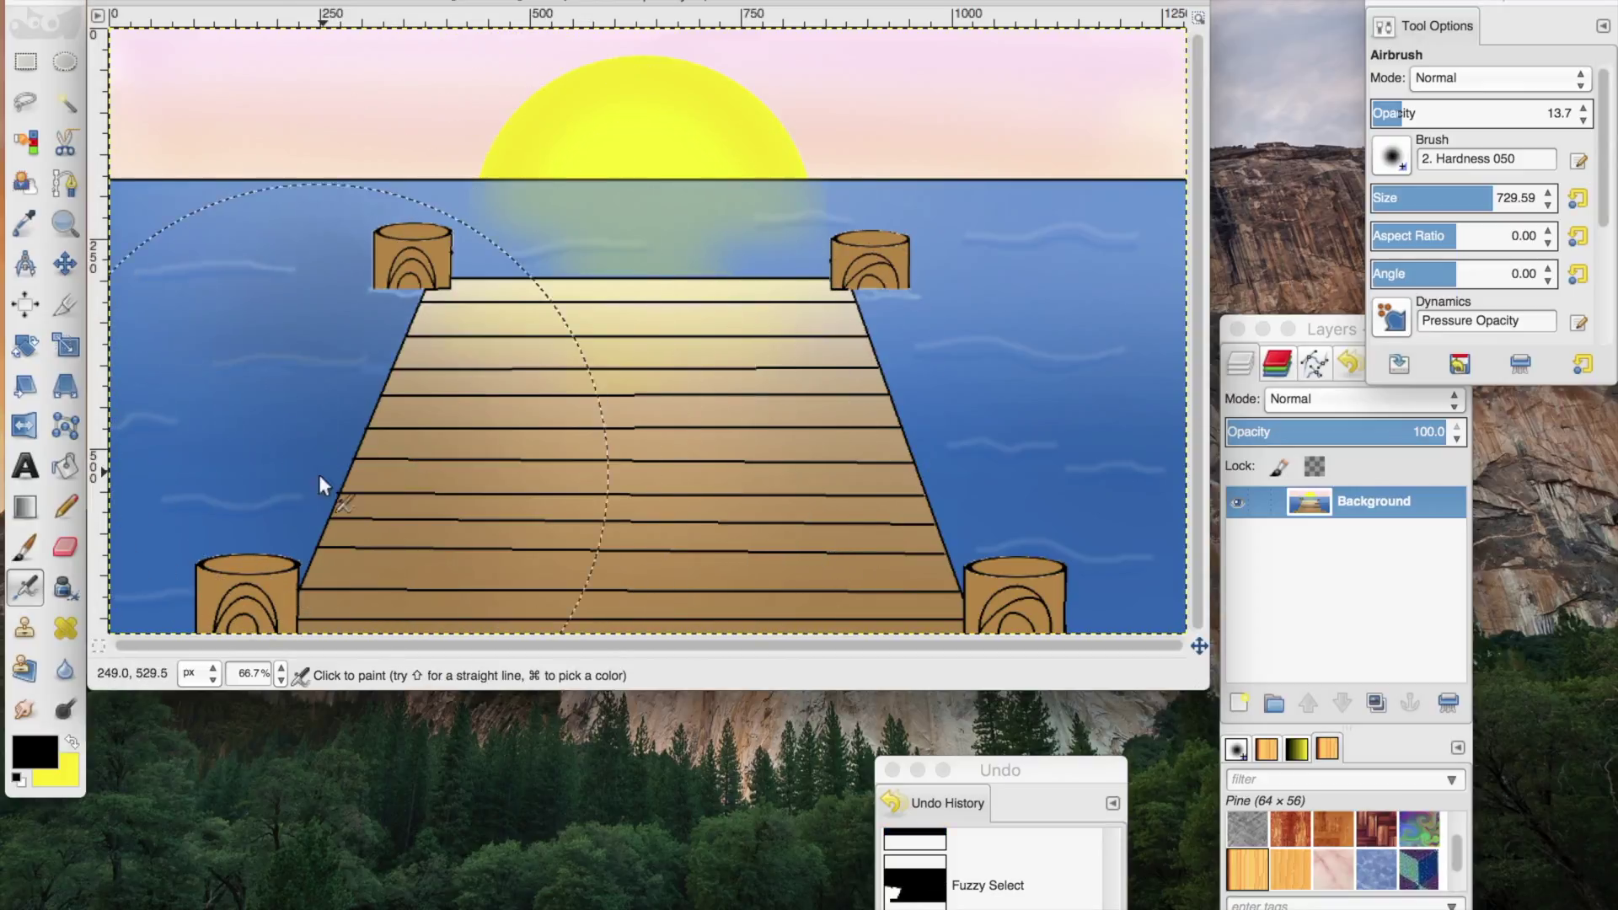
{"action": "key", "text": "u"}
{"action": "left_click", "coordinate": [958, 406]}
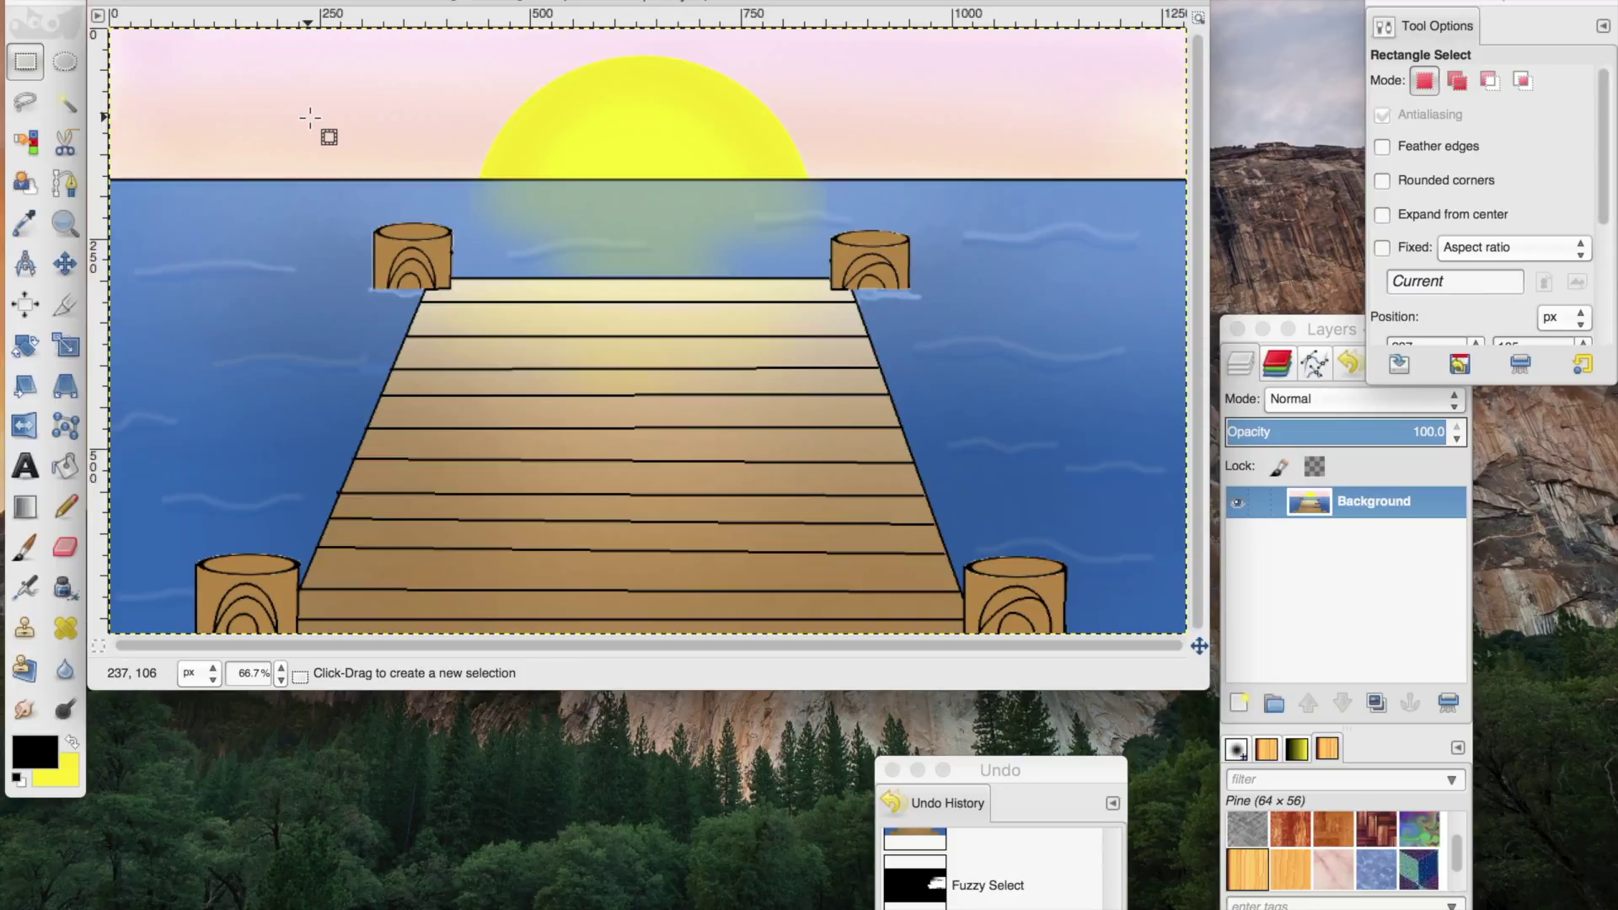
Step: Fuzzy-select the sky and airbrush a bright yellow halo around the sun at higher opacity
{"action": "key", "text": "u"}
{"action": "left_click", "coordinate": [441, 119]}
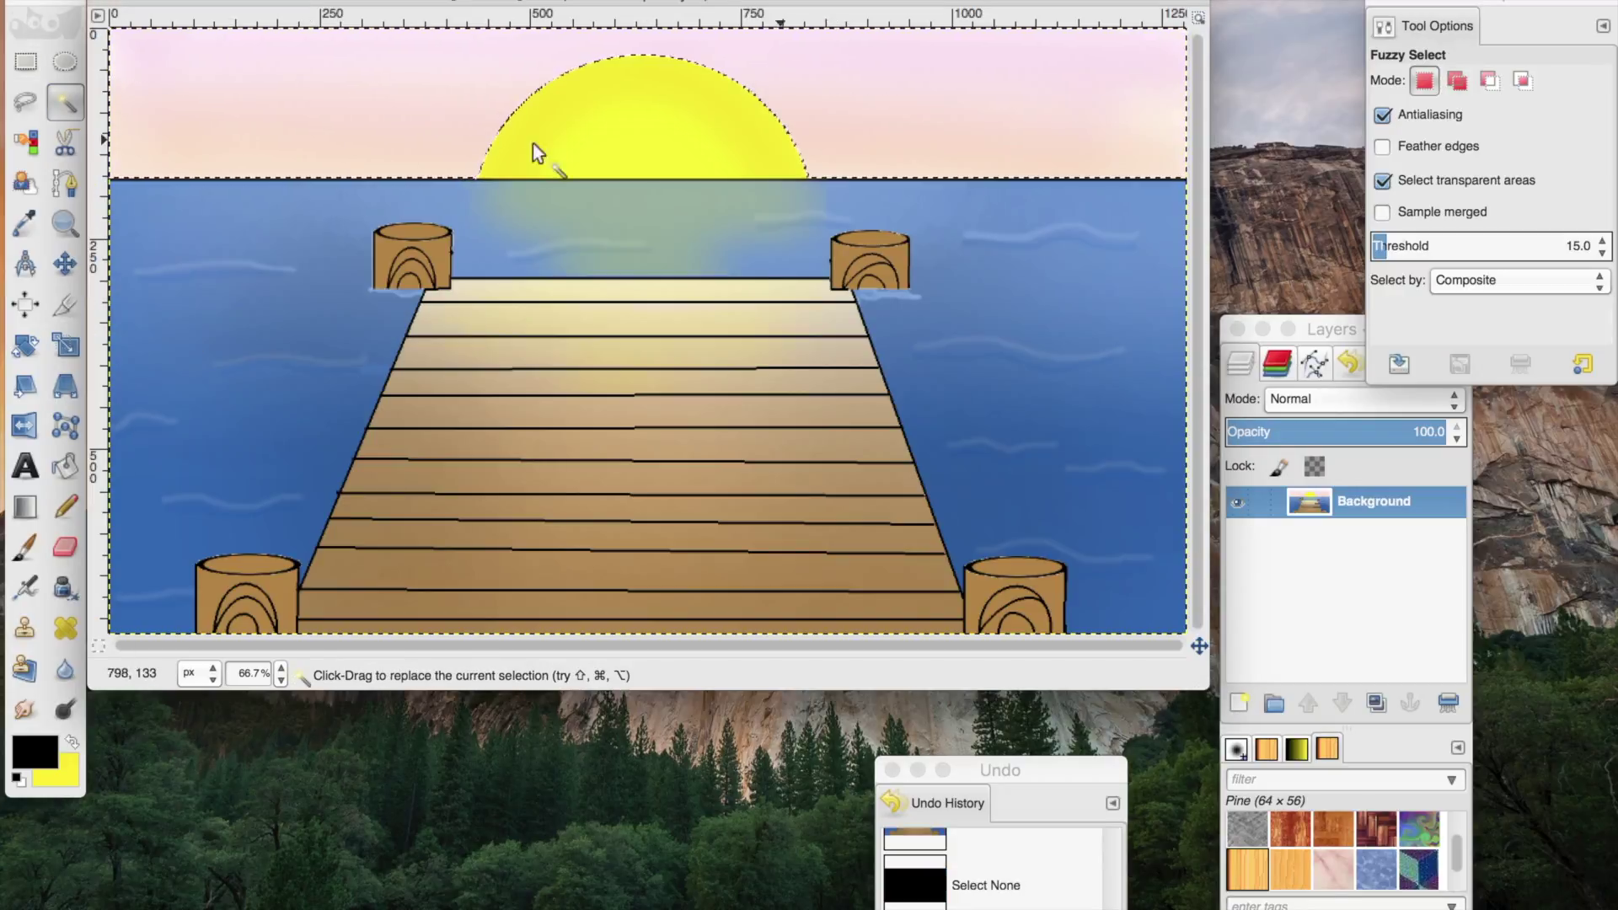
{"action": "key", "text": "x"}
{"action": "key", "text": "a"}
{"action": "left_click", "coordinate": [645, 304]}
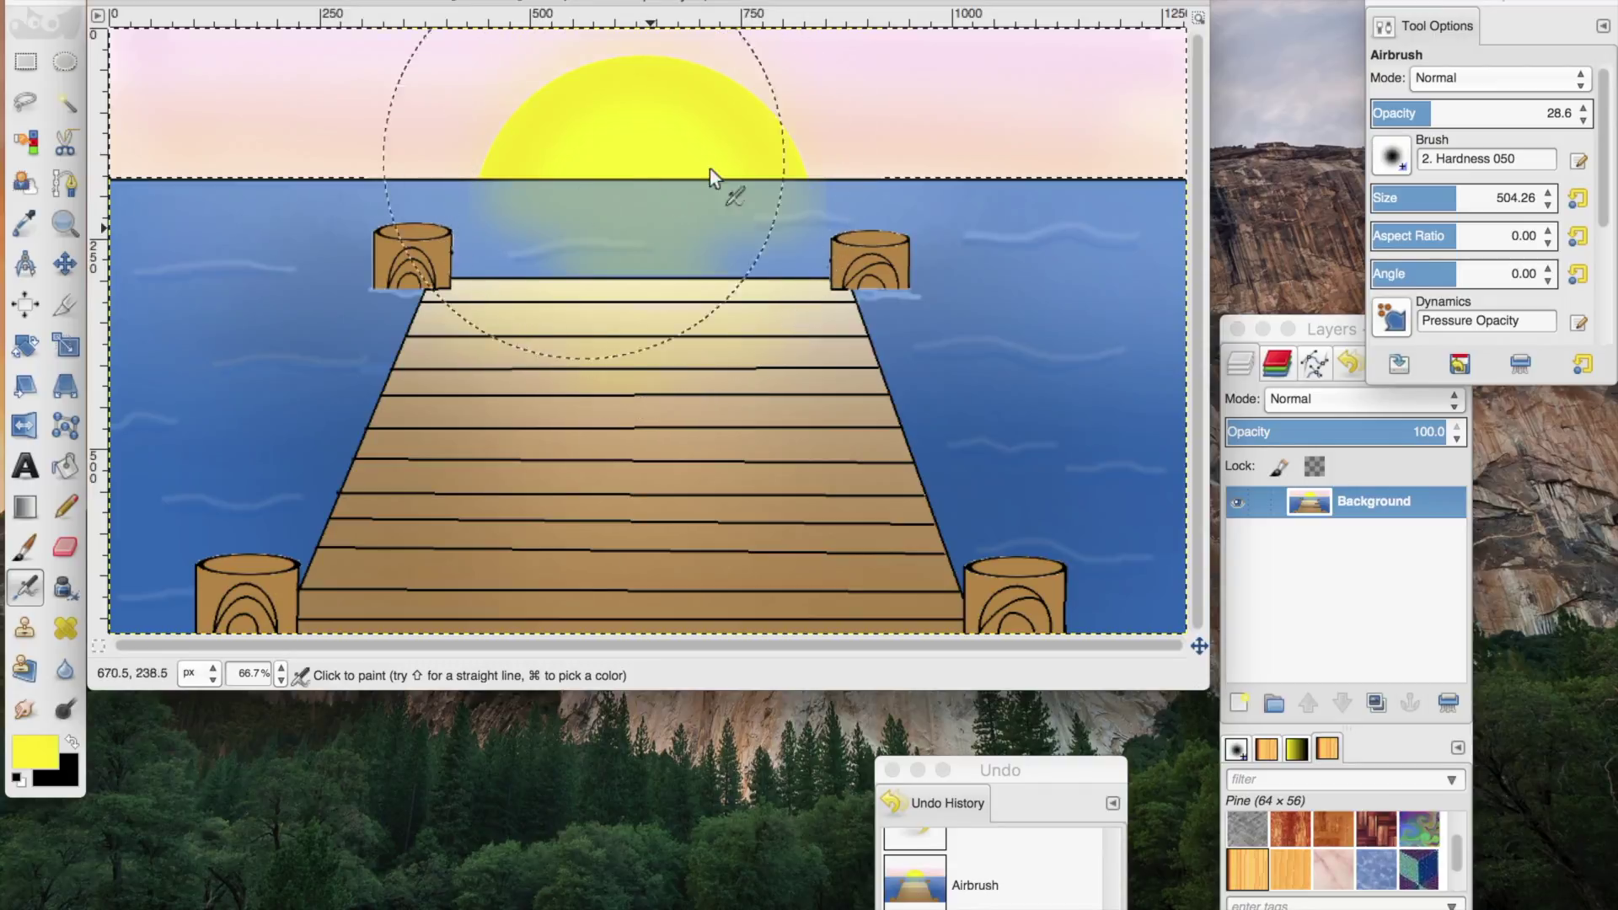
{"action": "left_click_drag", "start_coordinate": [1472, 106], "coordinate": [1521, 106]}
{"action": "mouse_move", "coordinate": [639, 219]}
{"action": "left_mouse_down"}
{"action": "mouse_move", "coordinate": [614, 255]}
{"action": "mouse_move", "coordinate": [650, 188]}
{"action": "mouse_move", "coordinate": [650, 224]}
{"action": "mouse_move", "coordinate": [708, 199]}
{"action": "mouse_move", "coordinate": [536, 195]}
{"action": "left_mouse_up"}
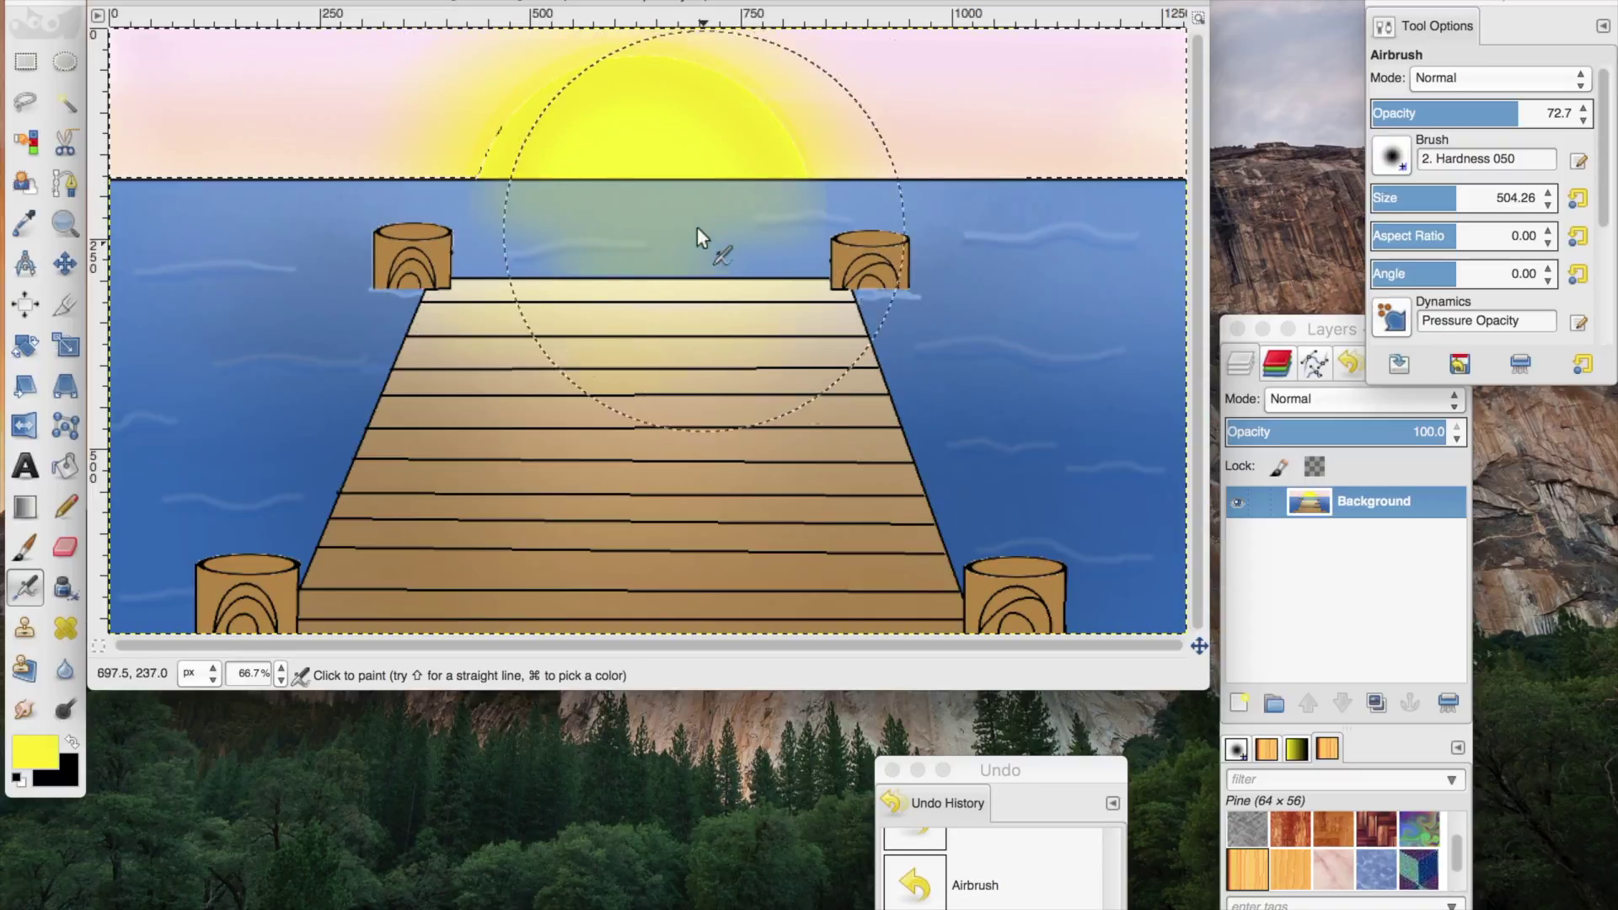
{"action": "key", "text": "r"}
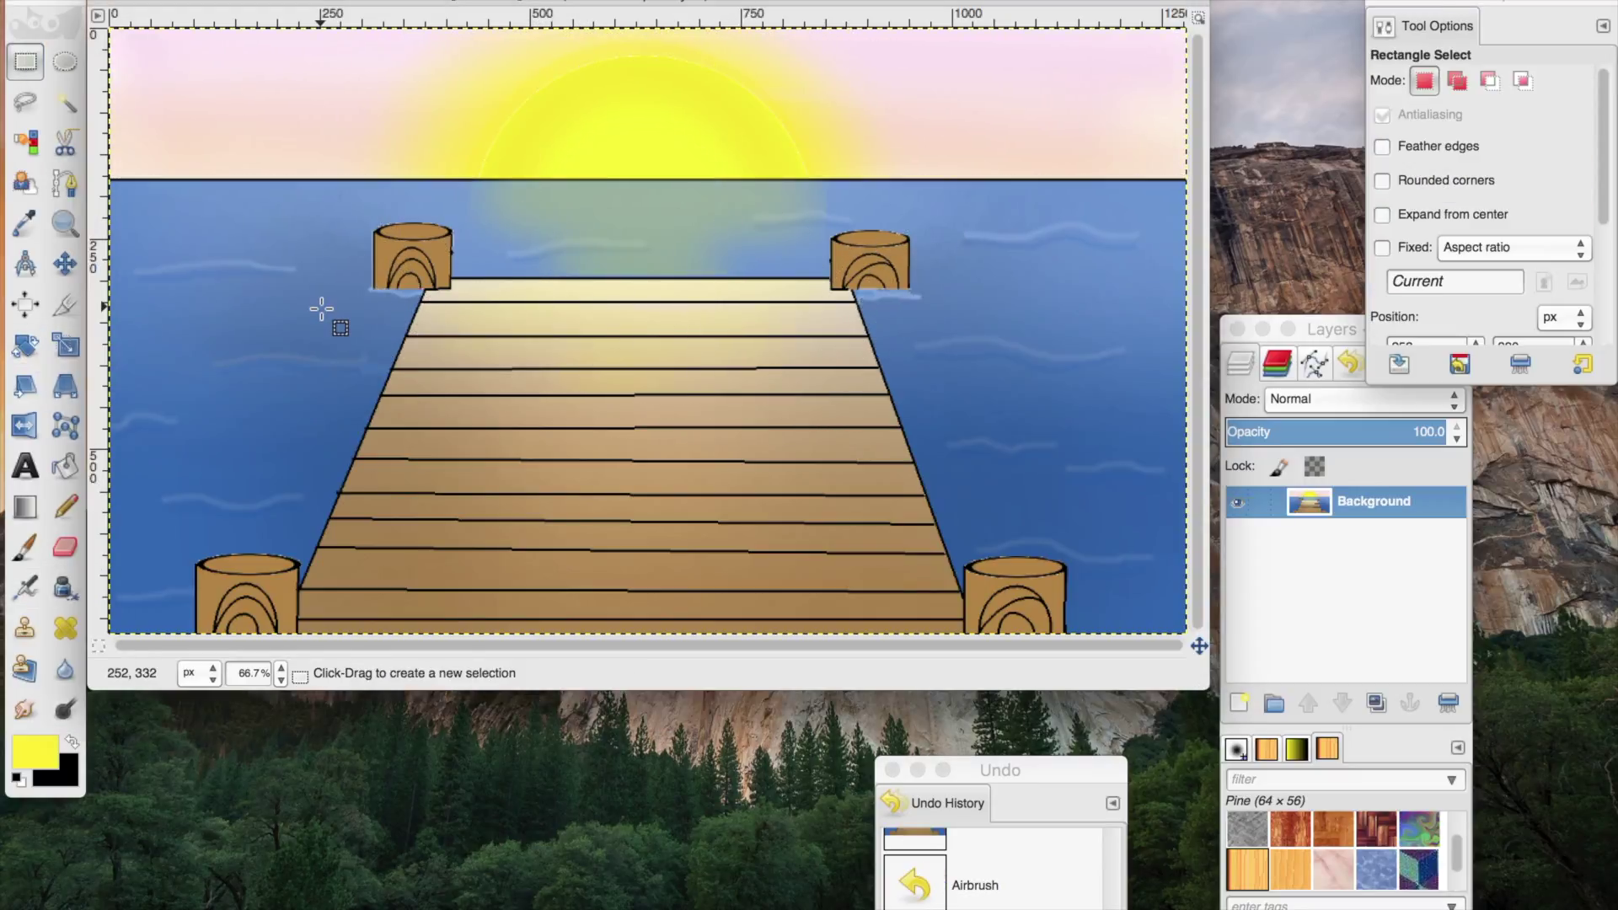
{"action": "key", "text": "n"}
{"action": "key", "text": "x"}
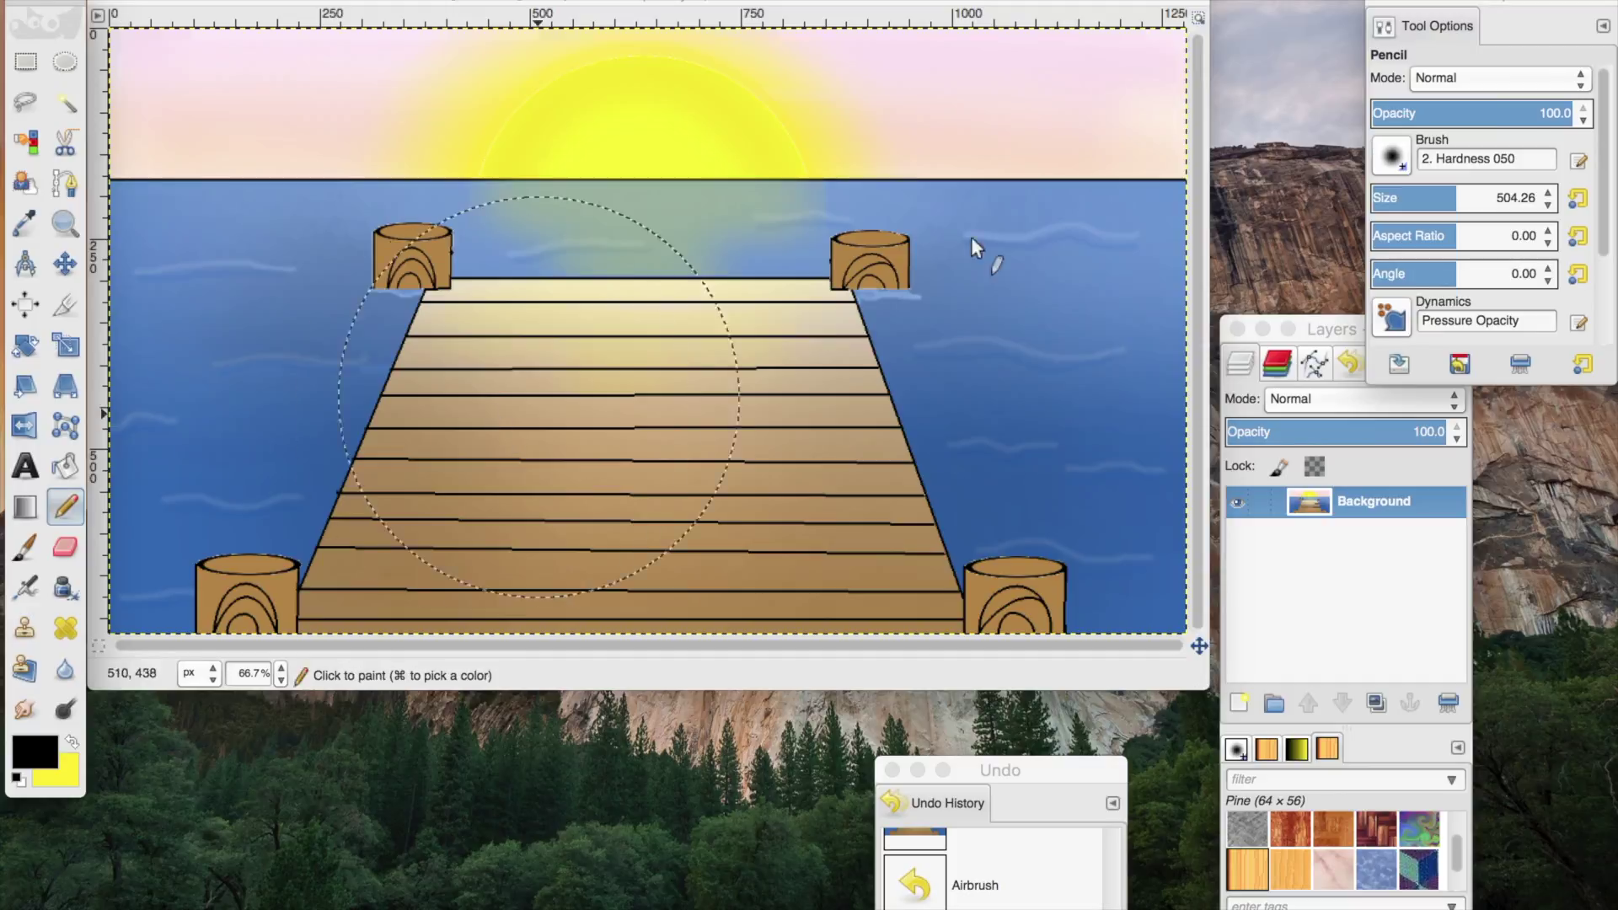
Step: Add a new transparent layer and pencil the upright stroke of the first letter
{"action": "key", "text": "ctrl+shift+n"}
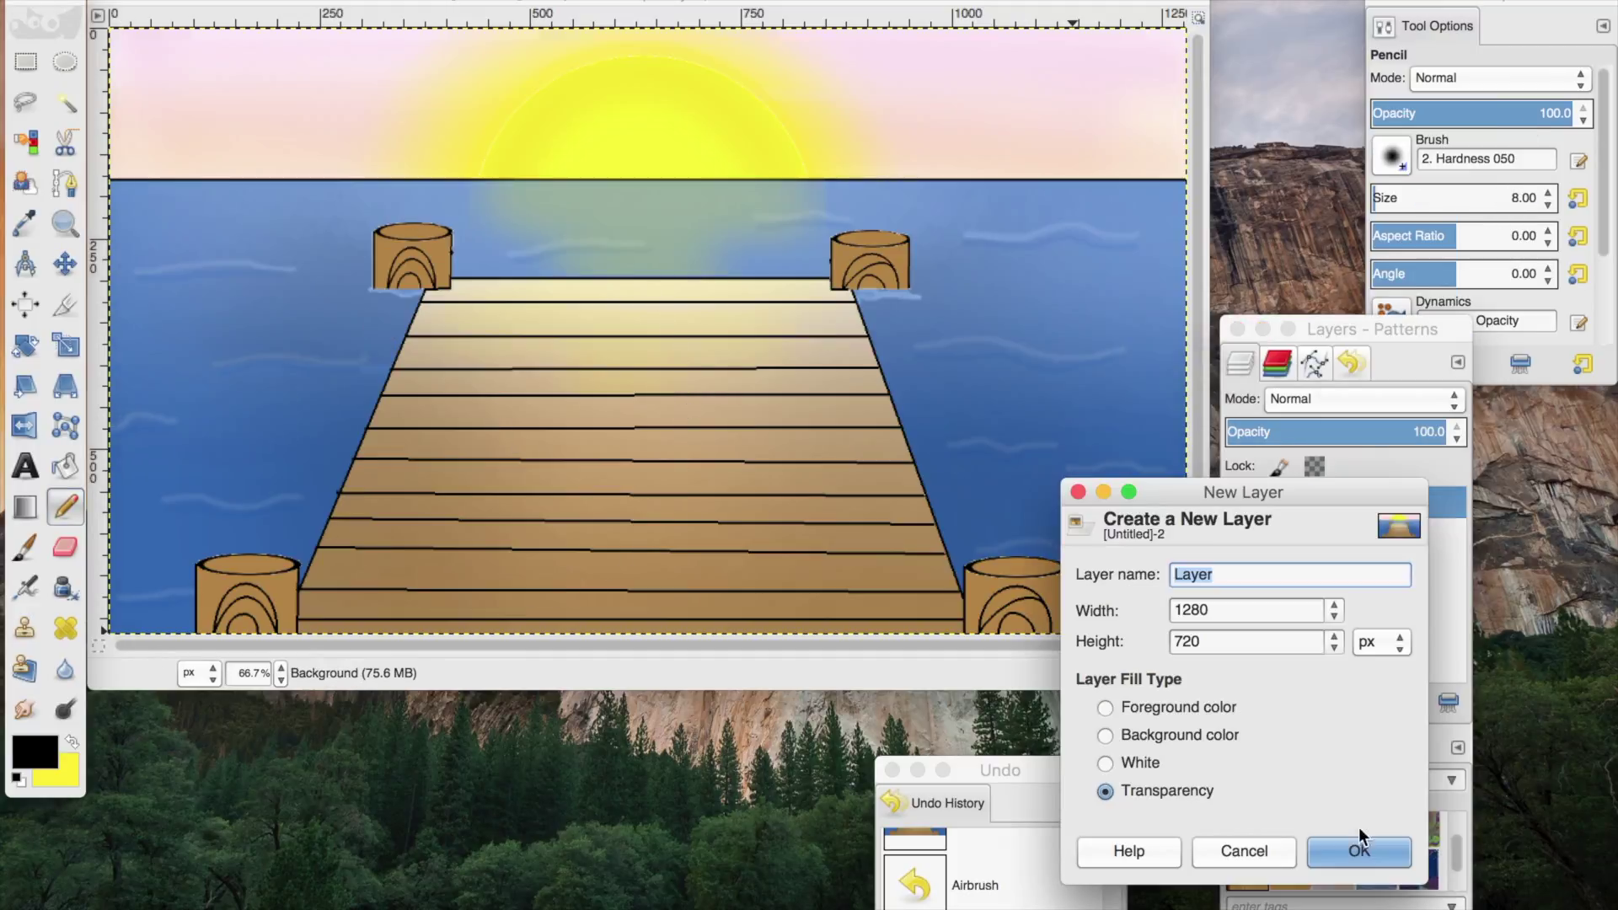
{"action": "key", "text": "Return"}
{"action": "left_click", "coordinate": [255, 285]}
{"action": "left_click", "coordinate": [271, 415], "text": "shift"}
{"action": "key", "text": "ctrl+z"}
{"action": "left_click", "coordinate": [304, 298]}
{"action": "key", "text": "bracketleft"}
{"action": "key", "text": "bracketleft"}
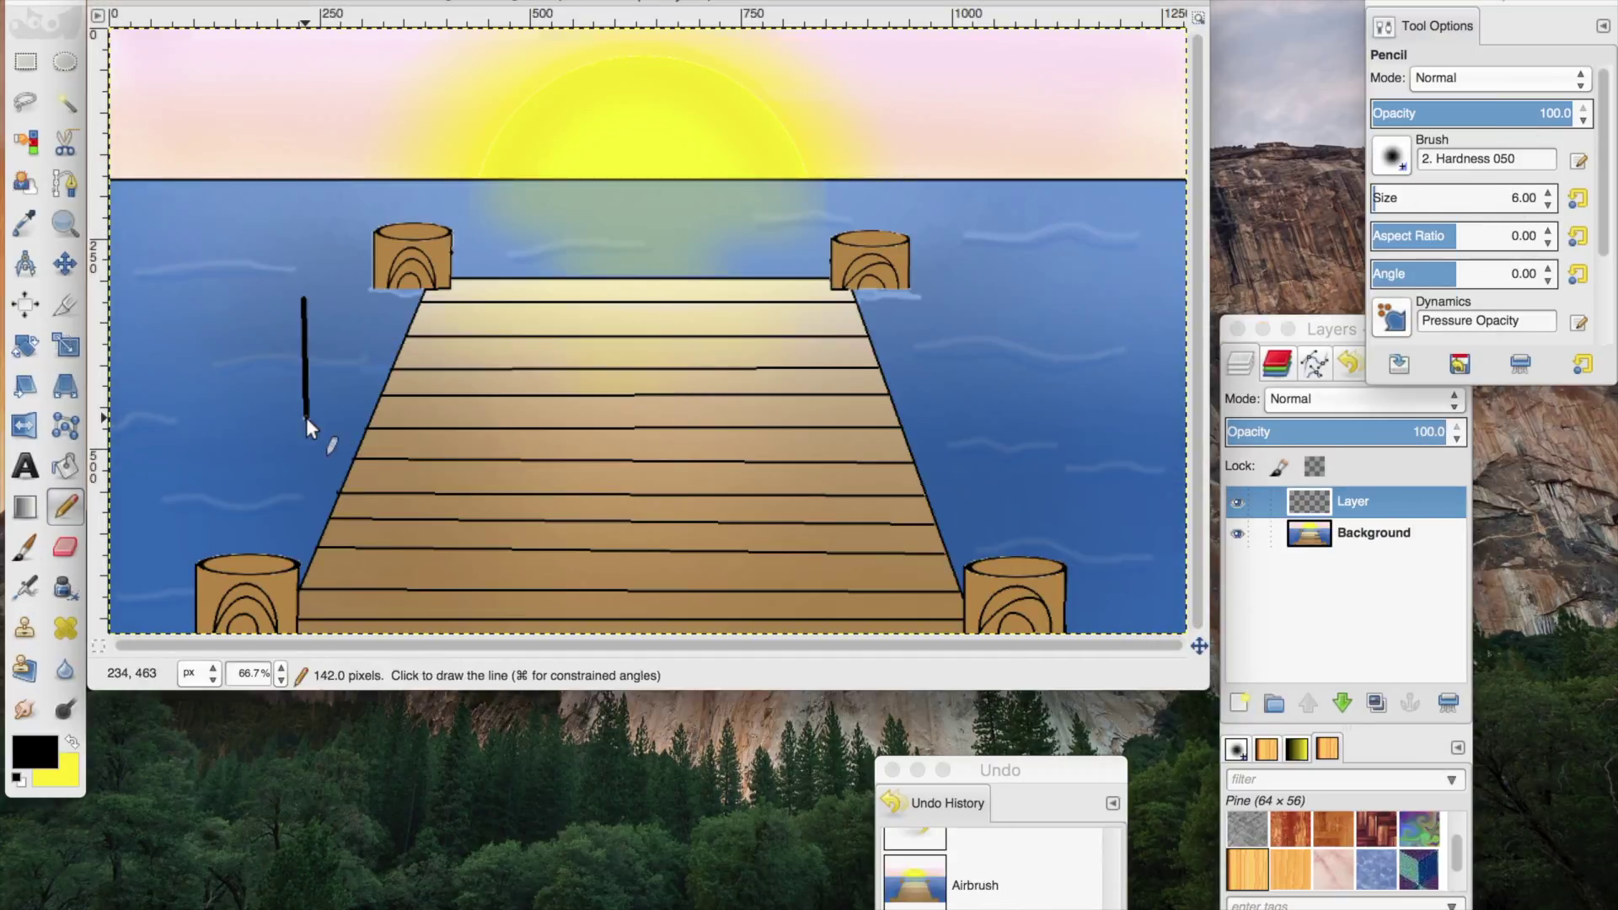
{"action": "key", "text": "ctrl+z"}
{"action": "left_click", "coordinate": [284, 318]}
Step: Draw a path for the letter h's bowl and stroke it in black
{"action": "left_click", "coordinate": [296, 440], "text": "shift"}
{"action": "left_click", "coordinate": [65, 184]}
{"action": "left_click", "coordinate": [238, 302]}
{"action": "left_click", "coordinate": [275, 386]}
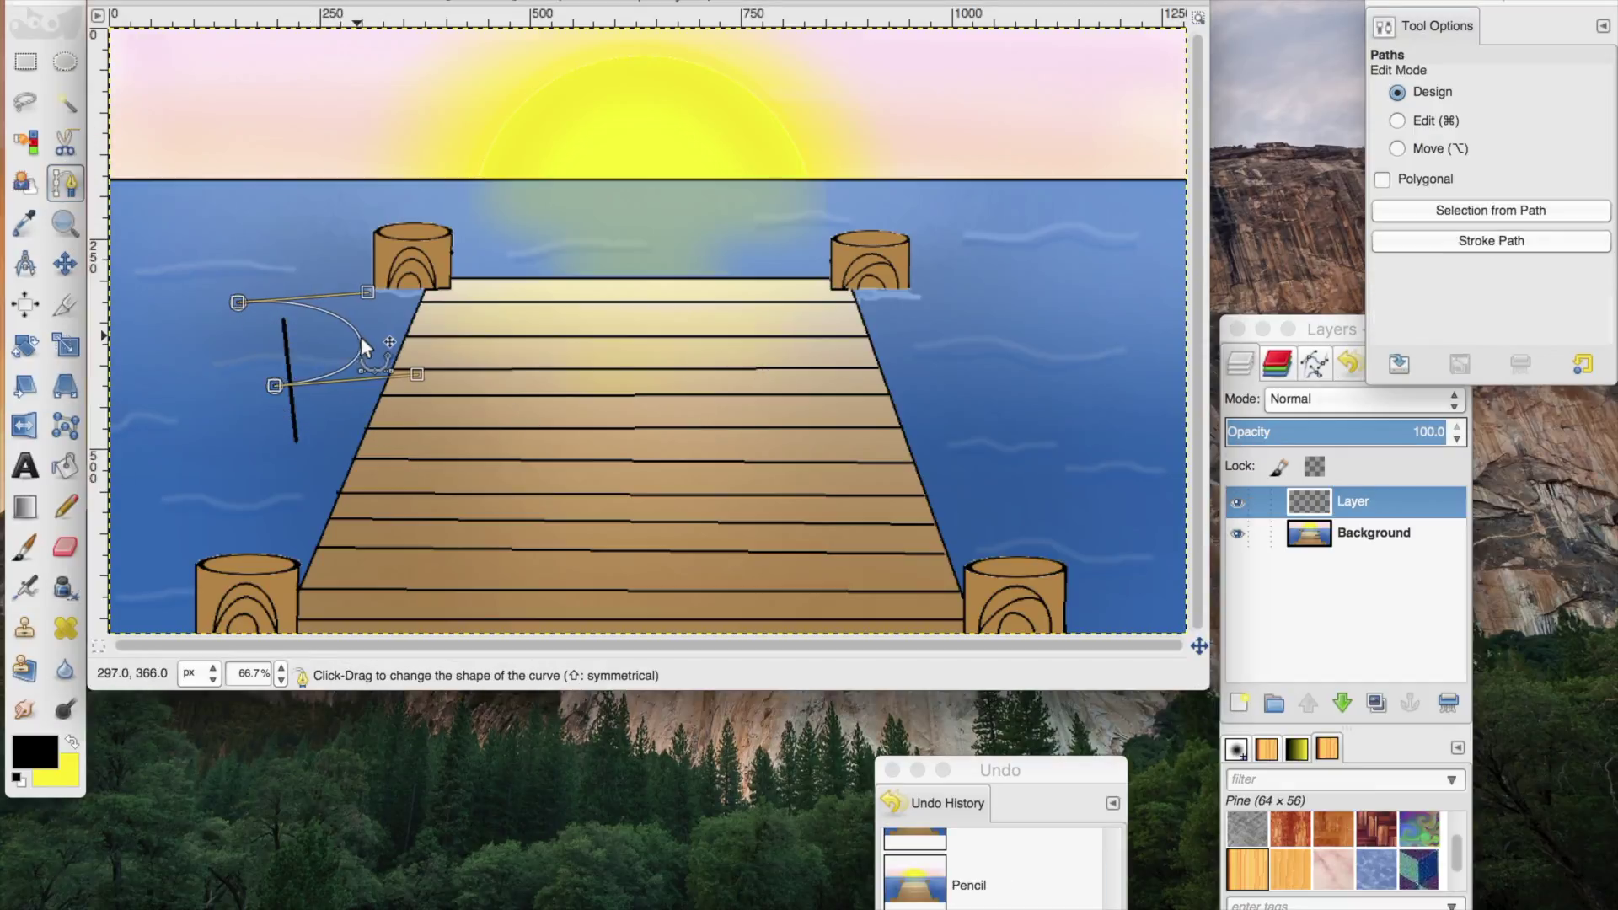
{"action": "left_click", "coordinate": [1490, 240]}
{"action": "left_click", "coordinate": [1547, 426]}
{"action": "key", "text": "n"}
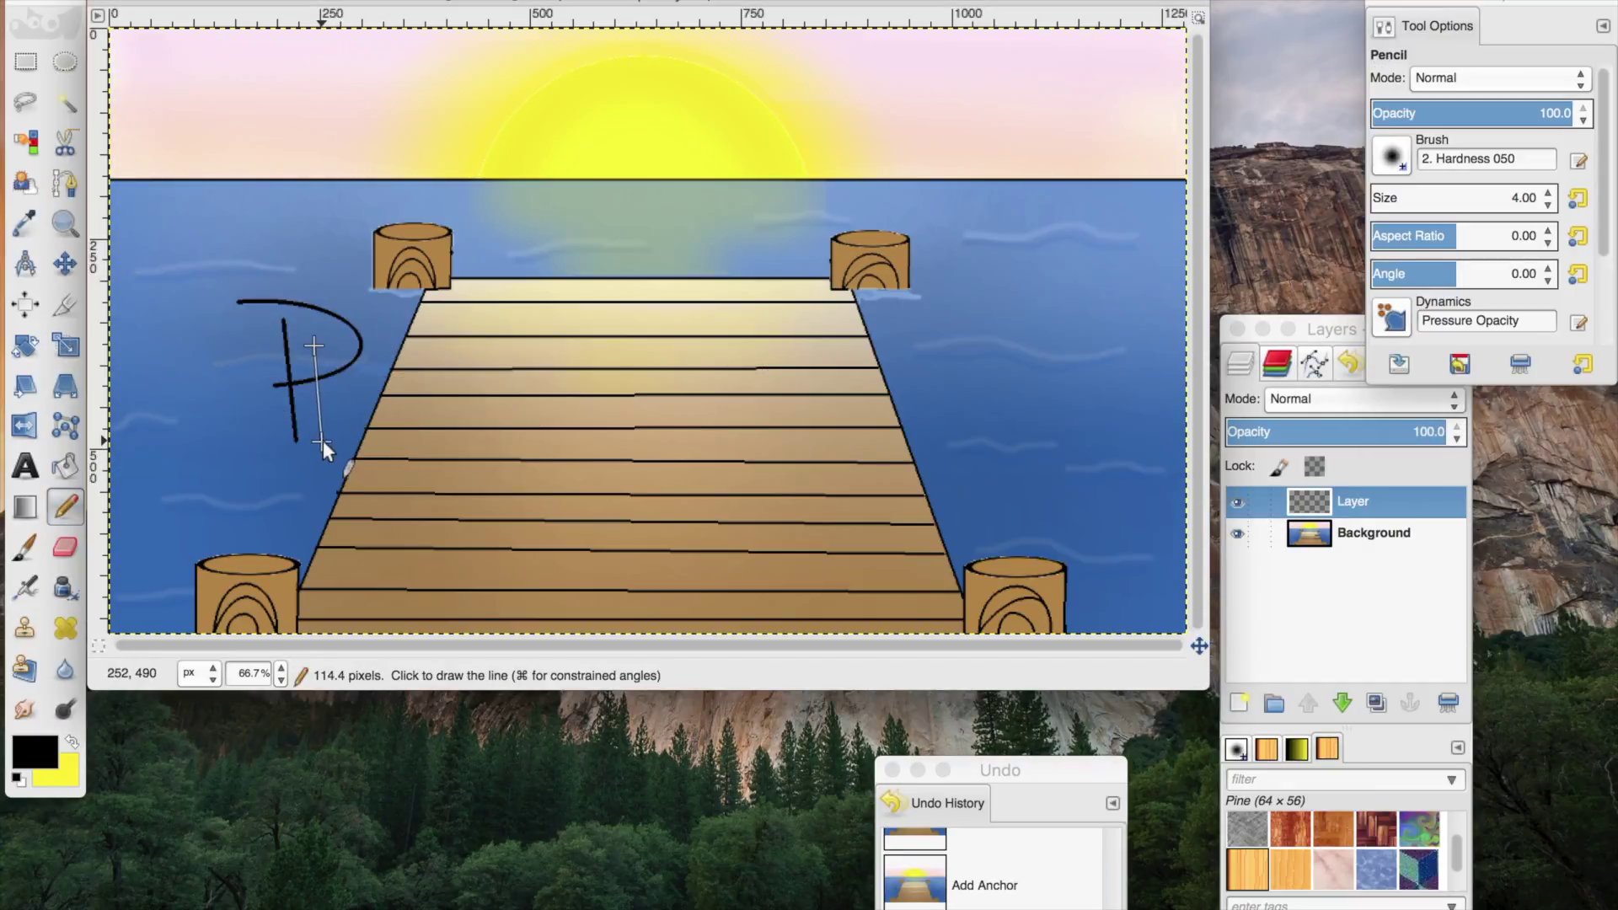
{"action": "key", "text": "b"}
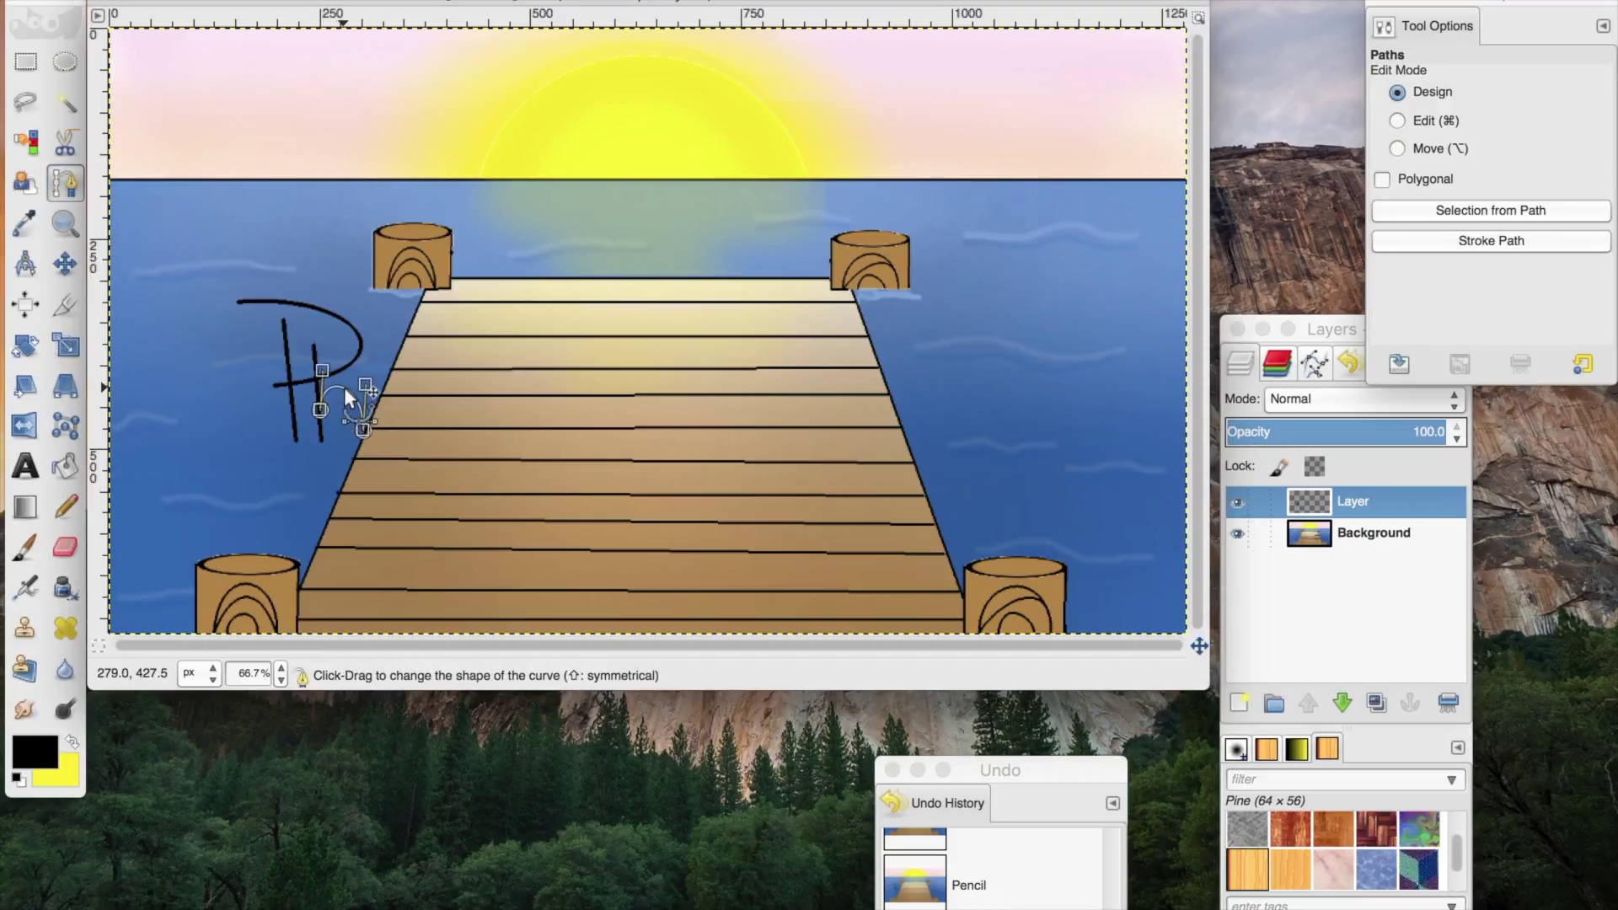
{"action": "left_click", "coordinate": [1491, 240]}
{"action": "key", "text": "Return"}
Step: Draw and stroke black path curves for the next loop letter and the u
{"action": "key", "text": "r"}
{"action": "key", "text": "n"}
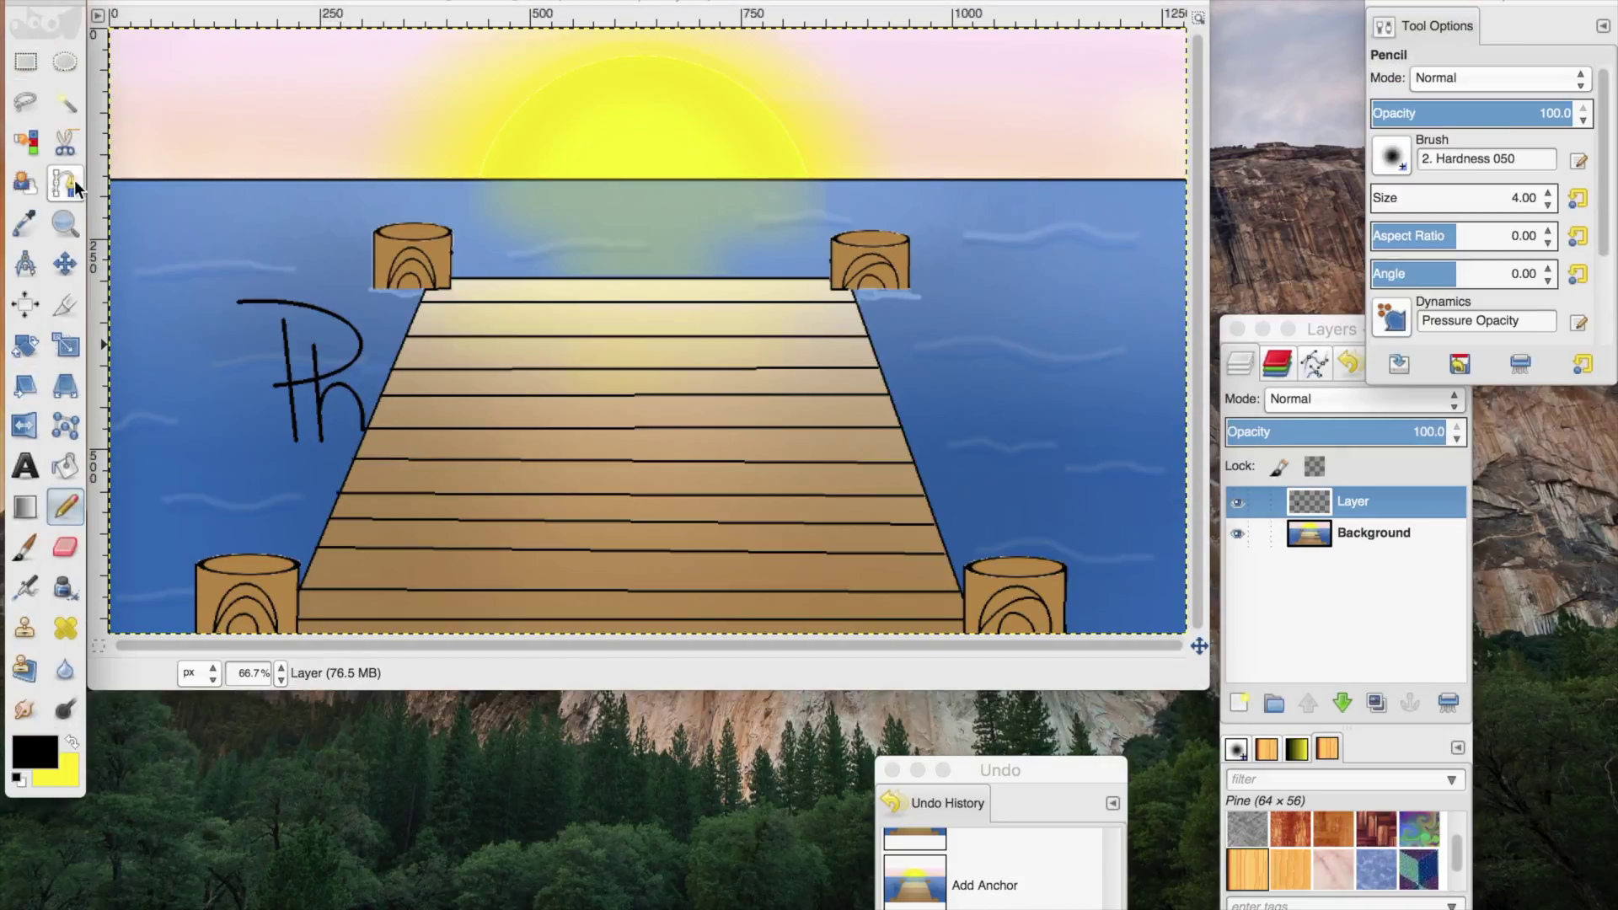
{"action": "key", "text": "b"}
{"action": "left_click", "coordinate": [352, 402]}
{"action": "left_click_drag", "start_coordinate": [401, 428], "coordinate": [366, 369]}
{"action": "left_click", "coordinate": [1490, 241]}
{"action": "key", "text": "Return"}
{"action": "left_click", "coordinate": [351, 403]}
{"action": "left_click", "coordinate": [385, 396]}
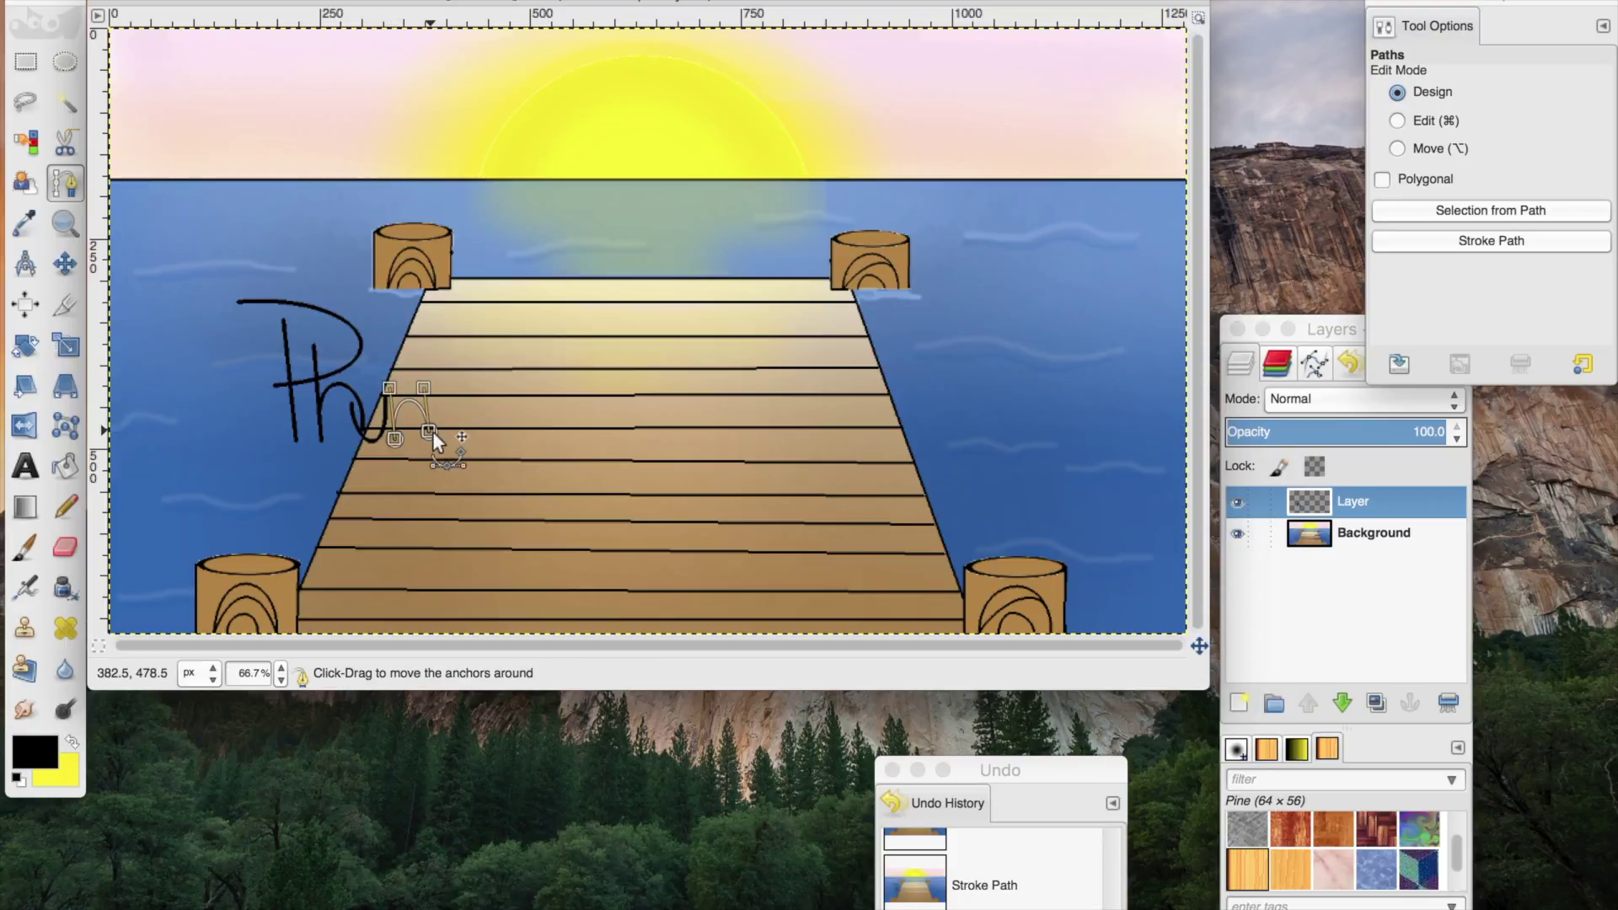
{"action": "key", "text": "n"}
Step: Curve and stroke the n hump and the y's descender in black
{"action": "key", "text": "b"}
{"action": "mouse_move", "coordinate": [390, 431]}
{"action": "left_mouse_down"}
{"action": "mouse_move", "coordinate": [427, 430]}
{"action": "mouse_move", "coordinate": [446, 389]}
{"action": "left_mouse_up"}
{"action": "left_click", "coordinate": [466, 430]}
{"action": "key", "text": "n"}
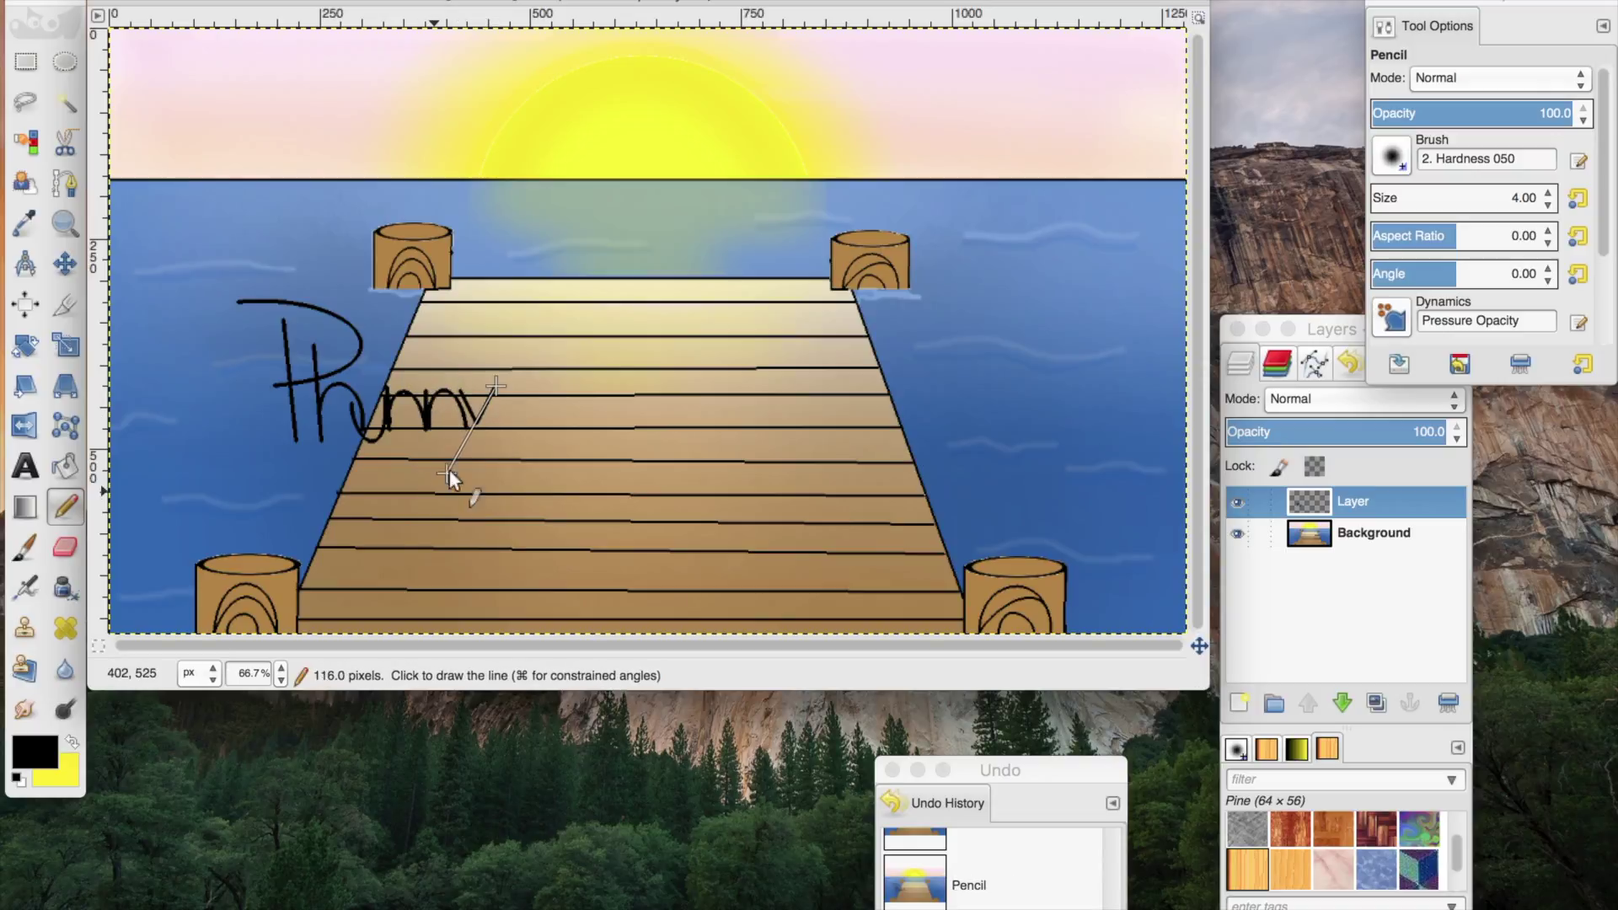
{"action": "left_click", "coordinate": [56, 190]}
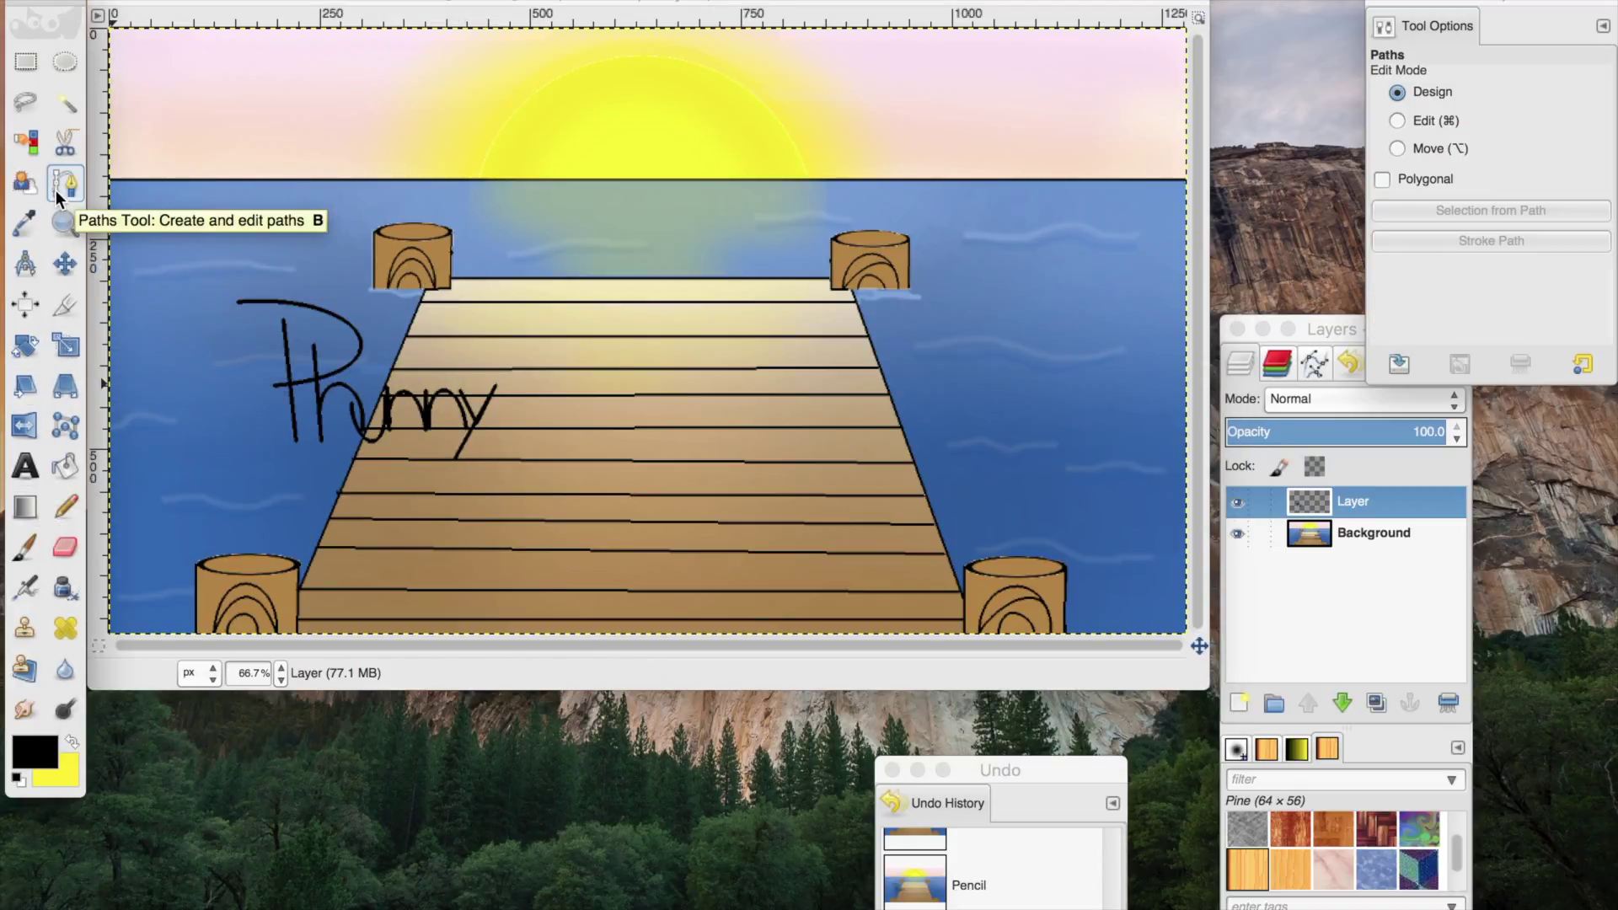
{"action": "left_click", "coordinate": [497, 341]}
{"action": "left_click_drag", "start_coordinate": [504, 457], "coordinate": [474, 491]}
{"action": "left_click", "coordinate": [1535, 244], "text": "shift"}
Step: Add and stroke a black curve for the final letter of the signature
{"action": "key", "text": "n"}
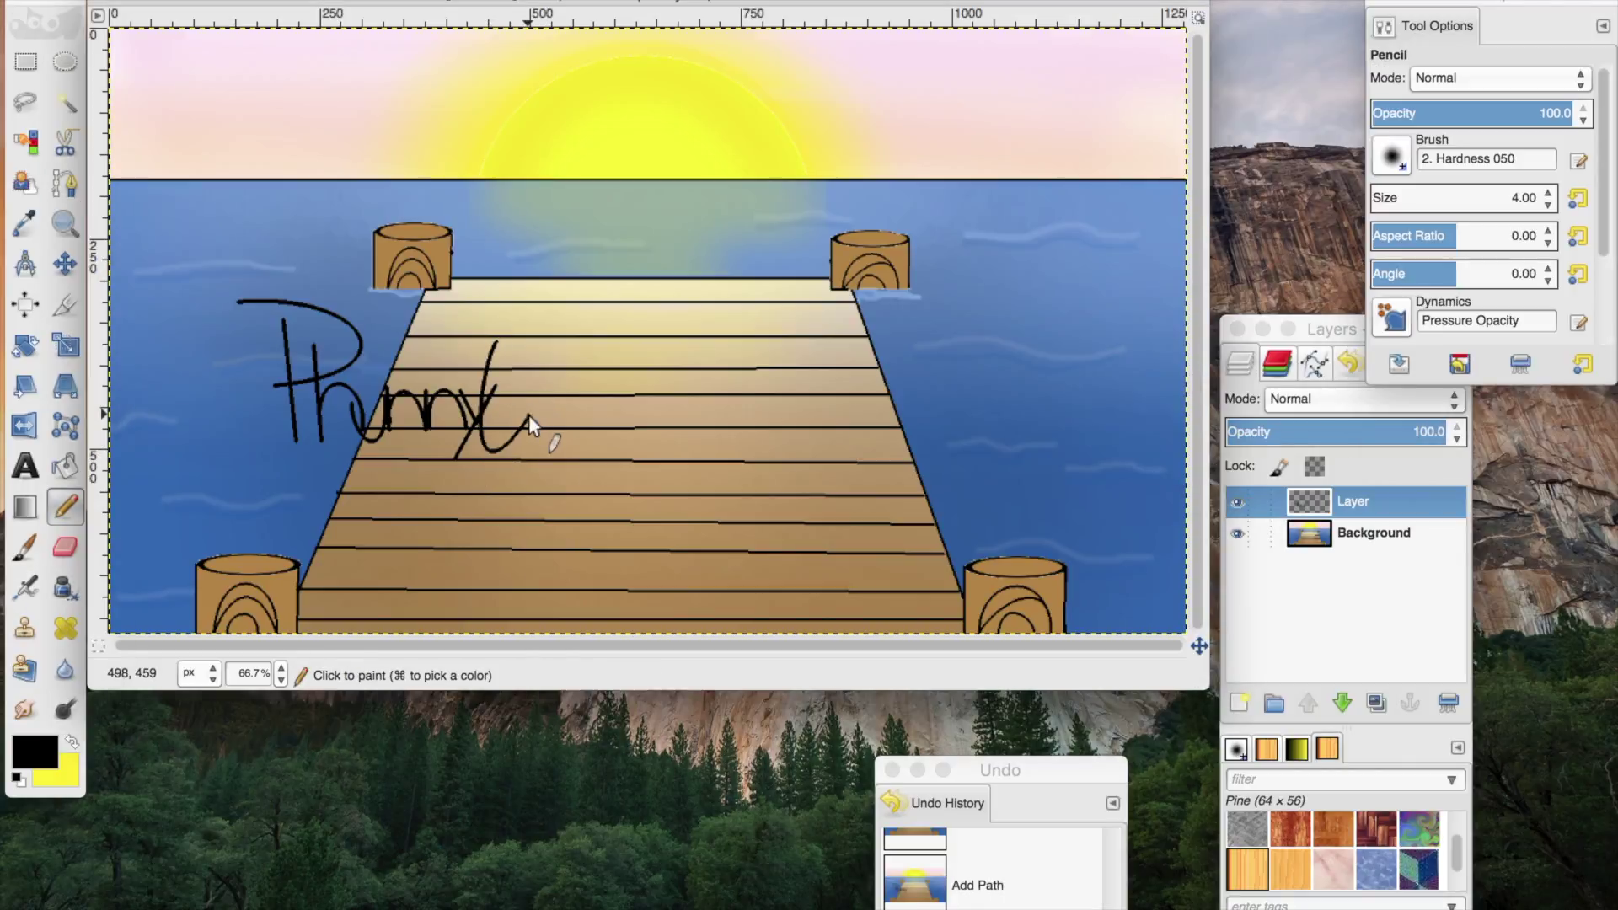
{"action": "key", "text": "b"}
{"action": "left_click", "coordinate": [530, 404]}
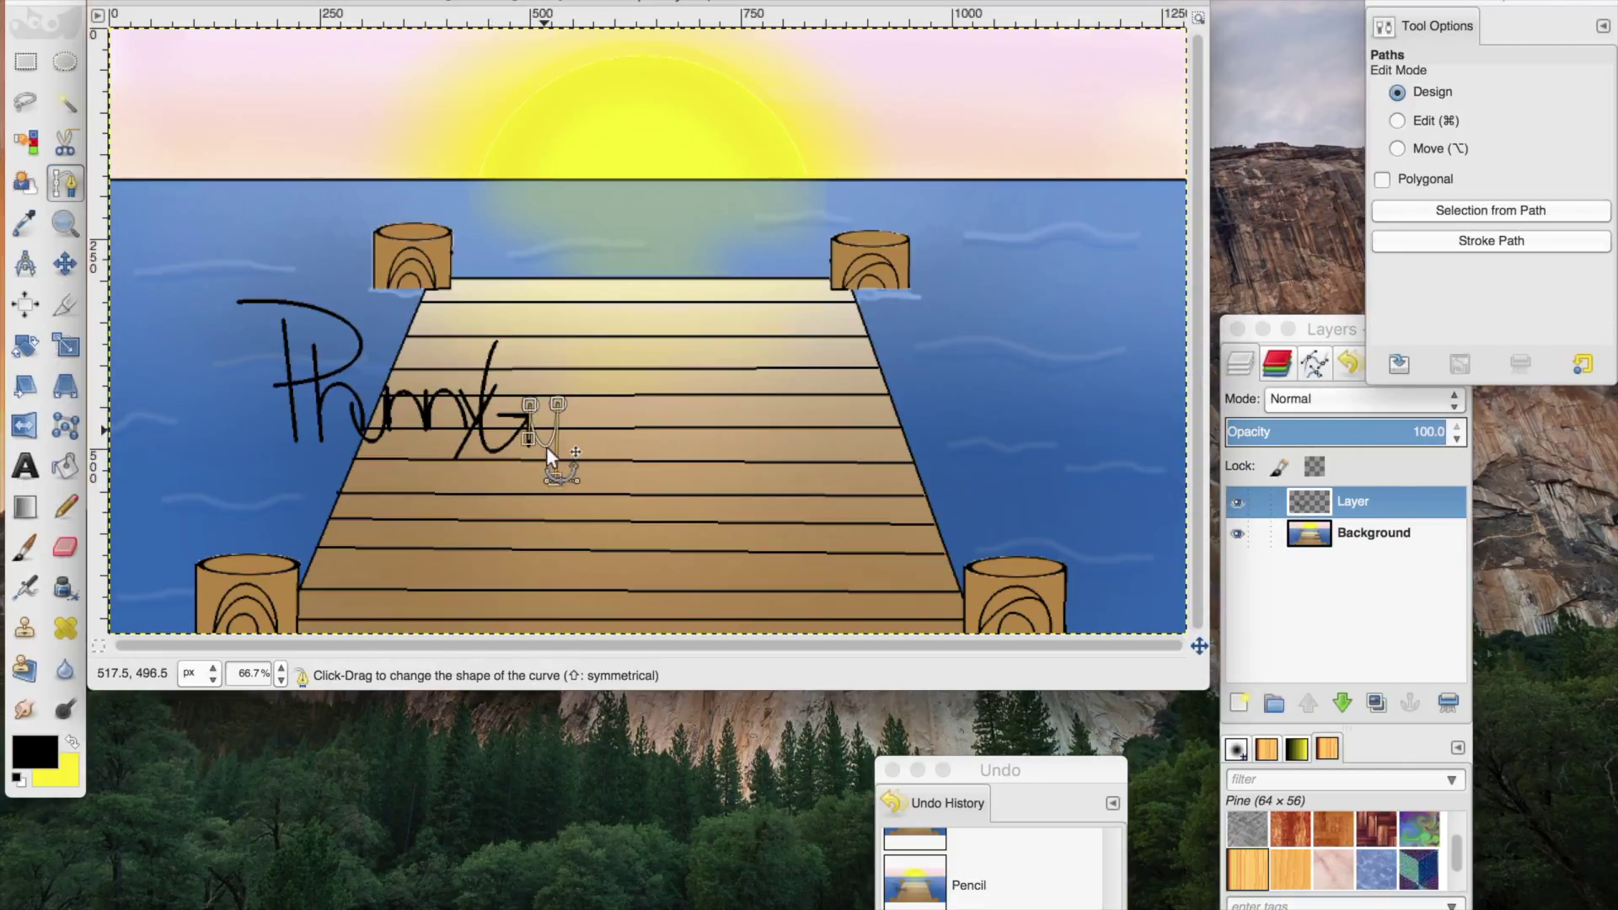
{"action": "left_click", "coordinate": [1490, 241]}
{"action": "left_click", "coordinate": [1545, 422]}
{"action": "key", "text": "n"}
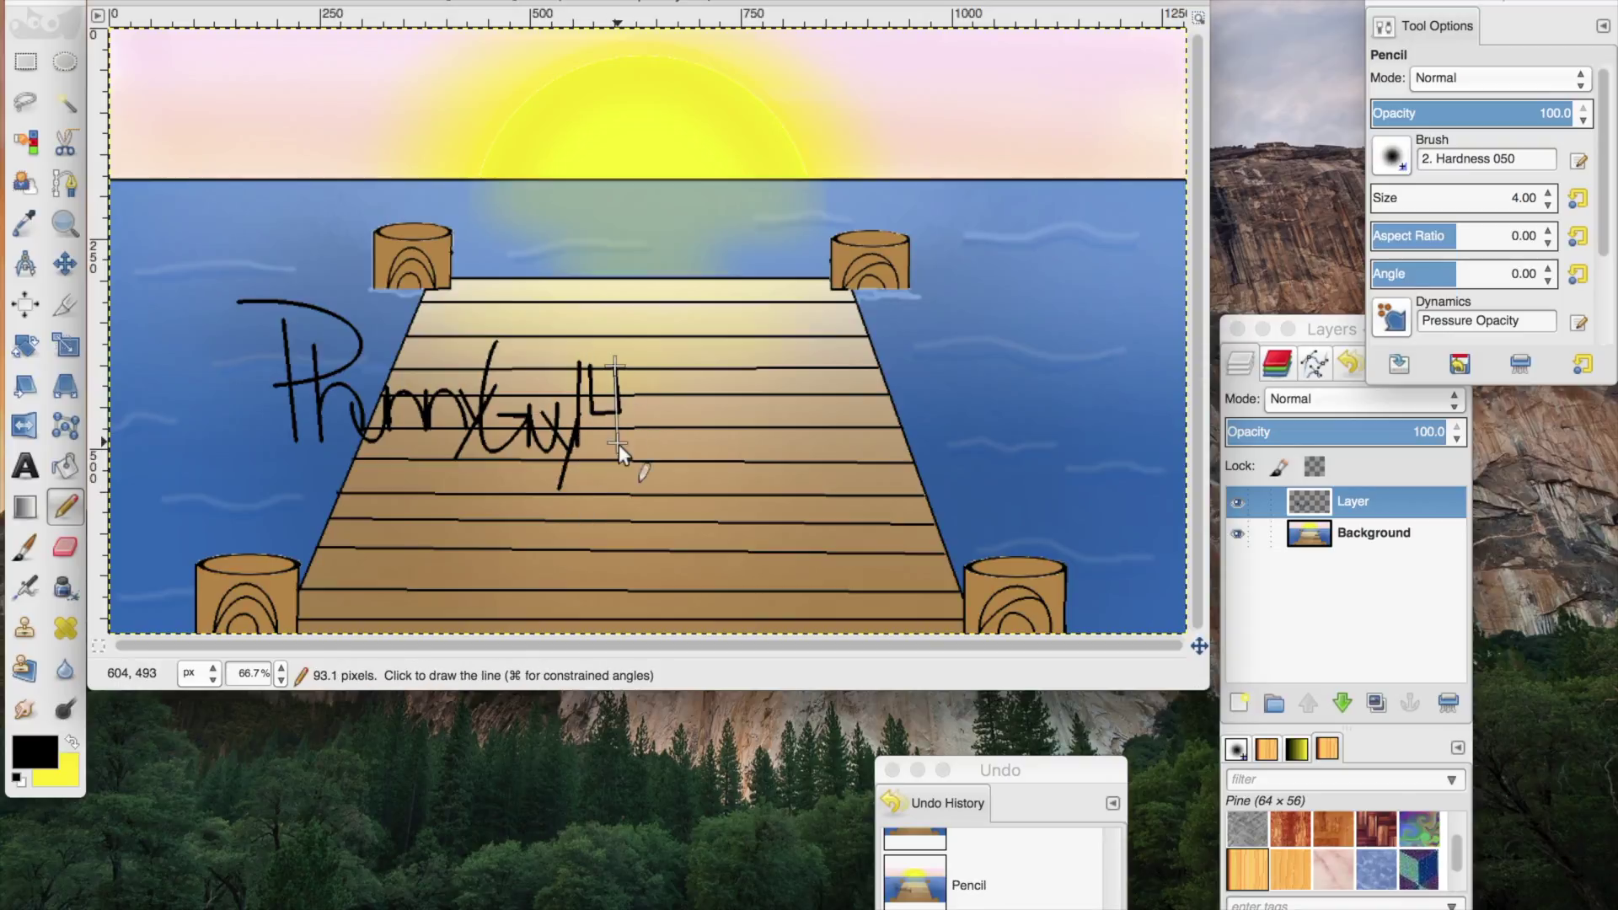
{"action": "left_click", "coordinate": [76, 342]}
Step: Scale down the signature layer and drag it beside the post in the lower-right corner
{"action": "left_click_drag", "start_coordinate": [239, 224], "coordinate": [788, 573]}
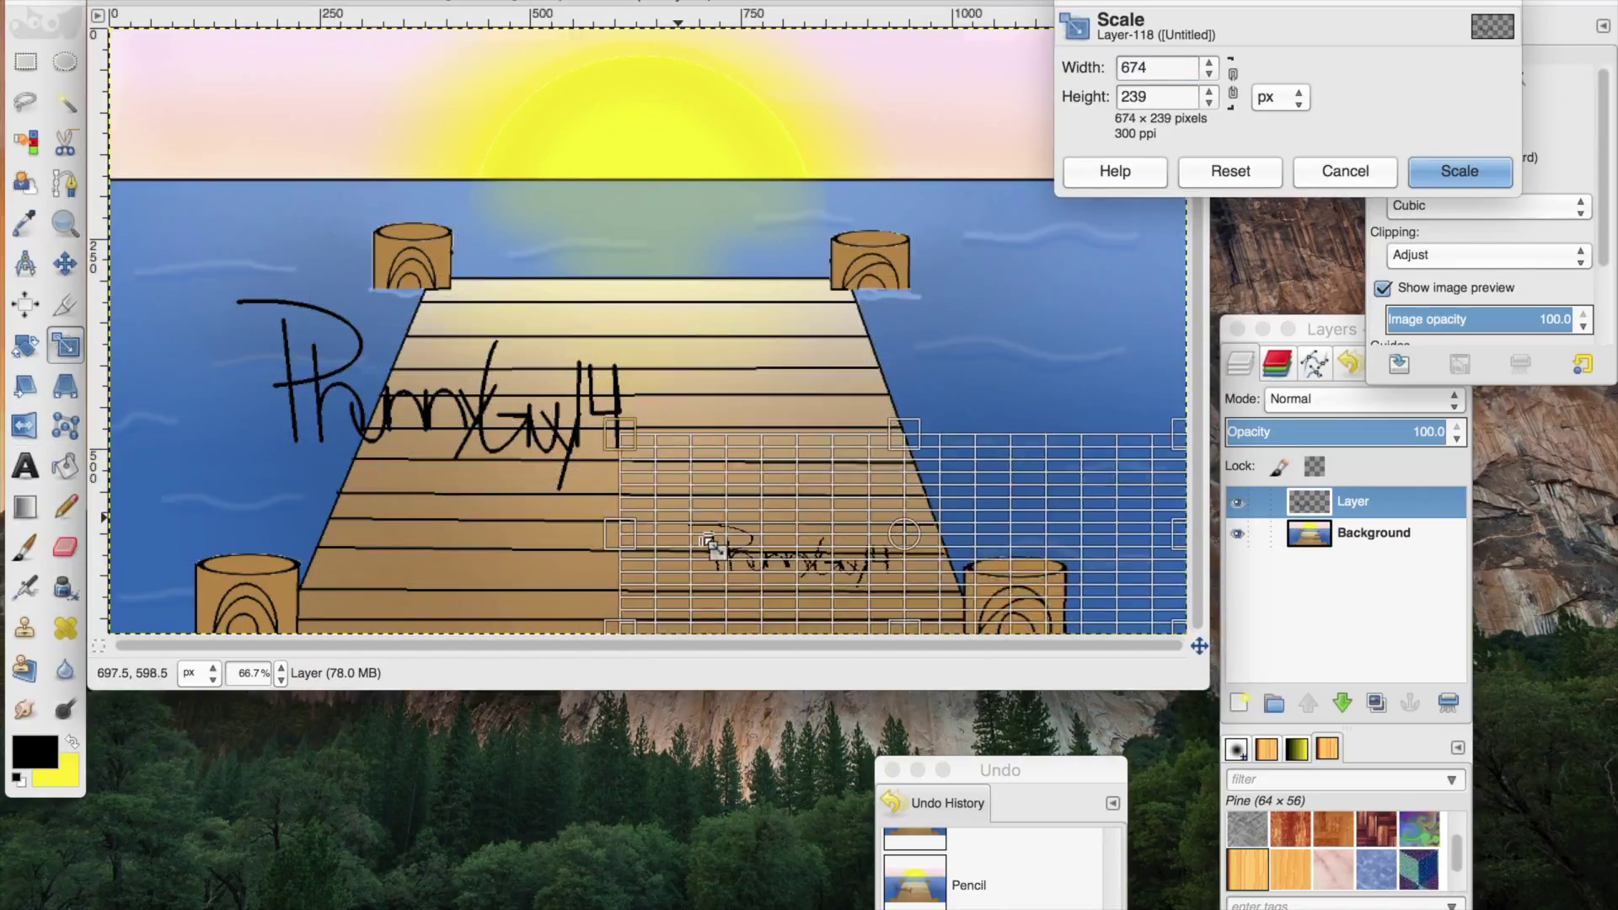
{"action": "left_click", "coordinate": [1496, 169]}
{"action": "key", "text": "m"}
{"action": "mouse_move", "coordinate": [918, 554]}
{"action": "left_mouse_down"}
{"action": "mouse_move", "coordinate": [1085, 516]}
{"action": "mouse_move", "coordinate": [1117, 583]}
{"action": "mouse_move", "coordinate": [1111, 552]}
{"action": "left_mouse_up"}
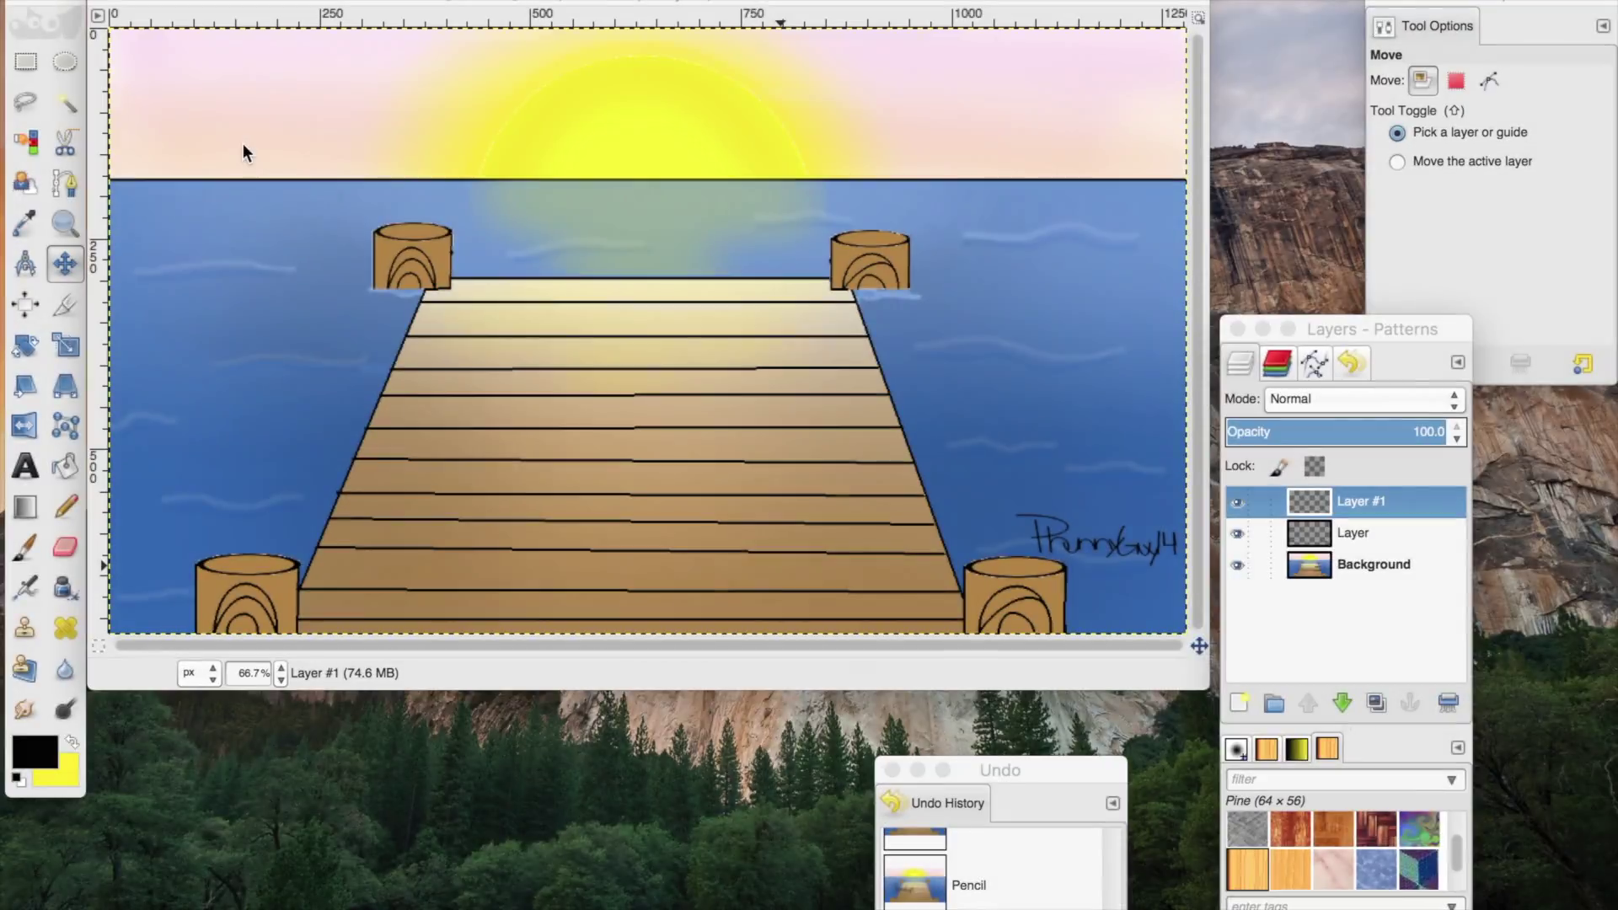